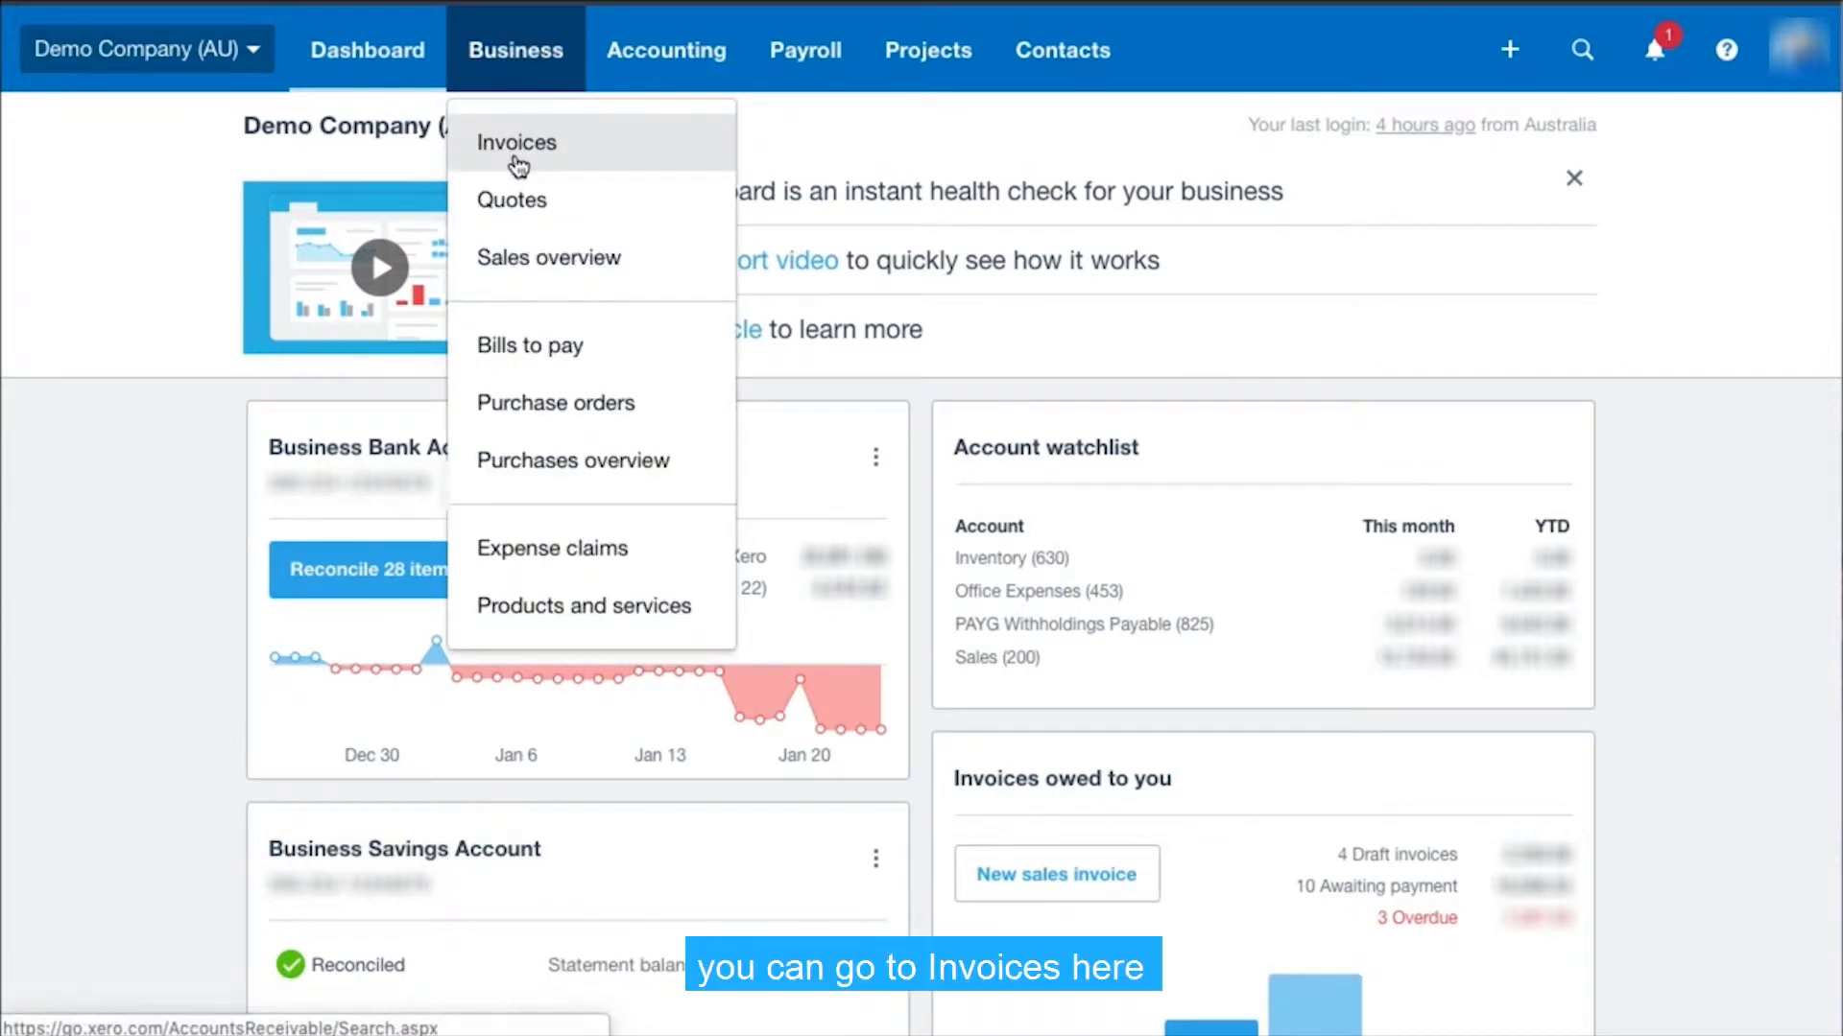
Create a new sales invoice
{"action": "left_click", "coordinate": [1513, 56]}
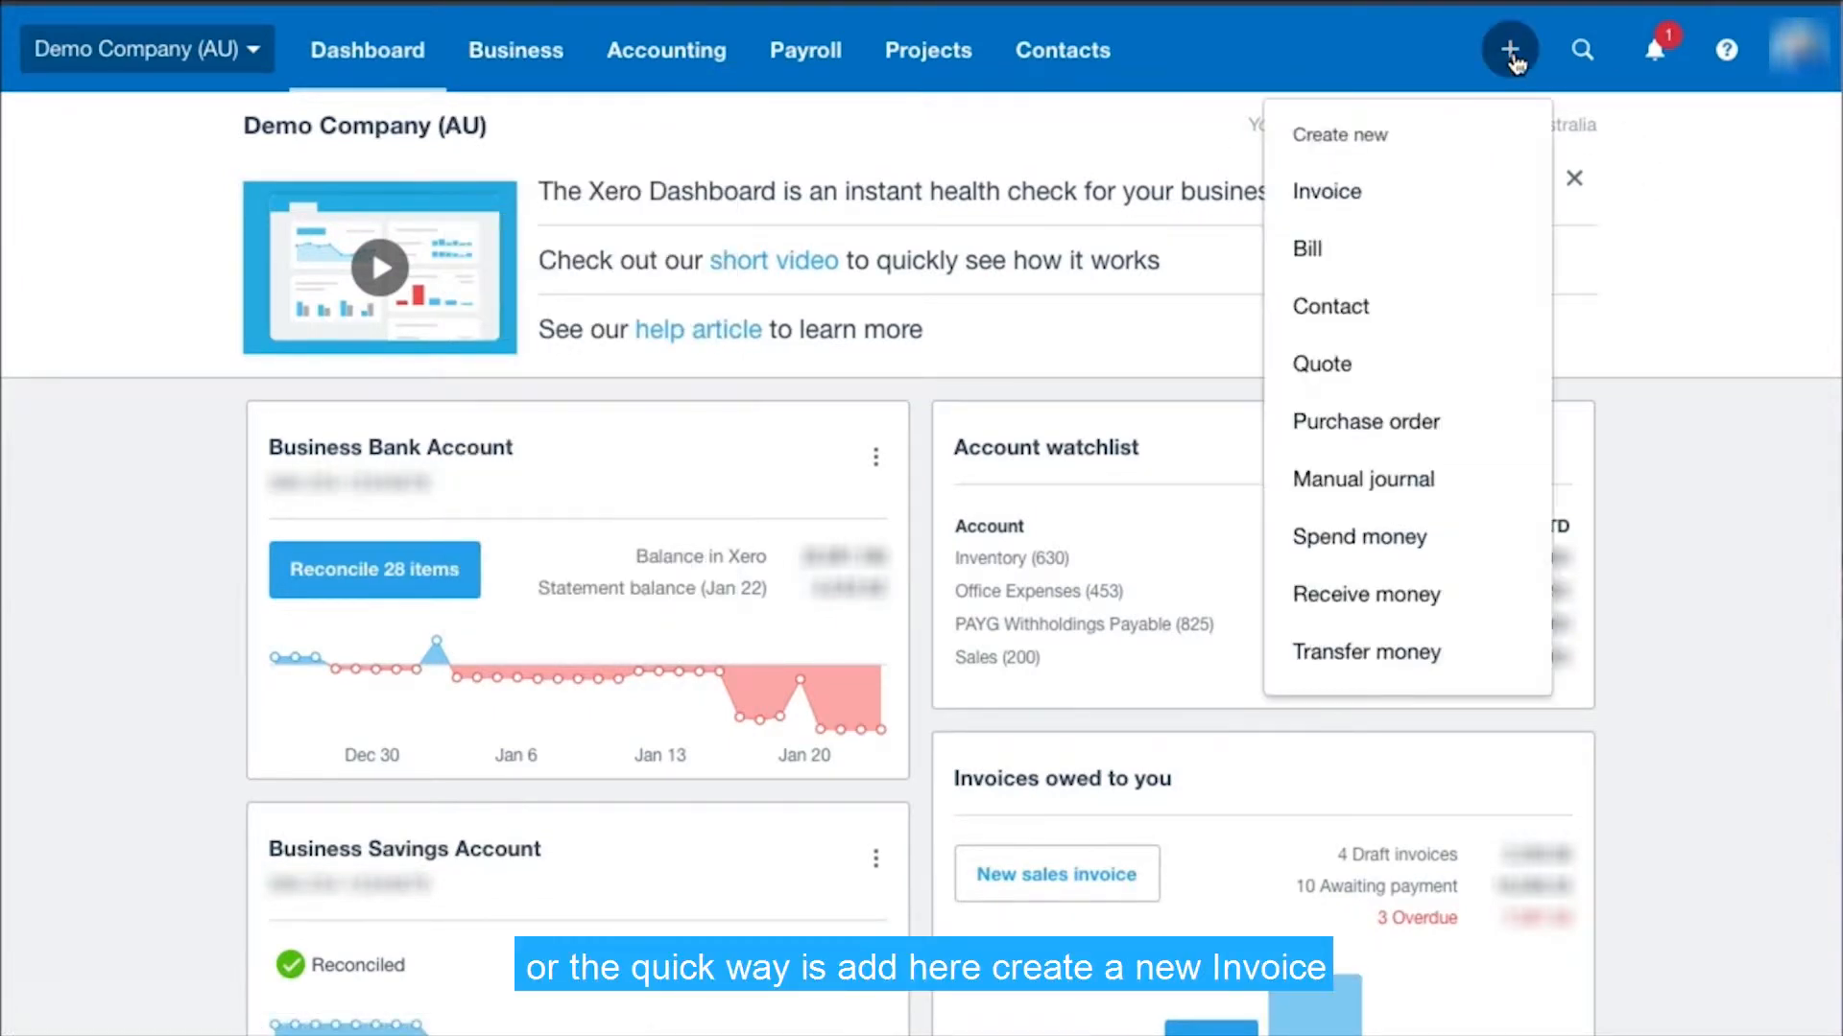
{"action": "left_click", "coordinate": [1334, 197]}
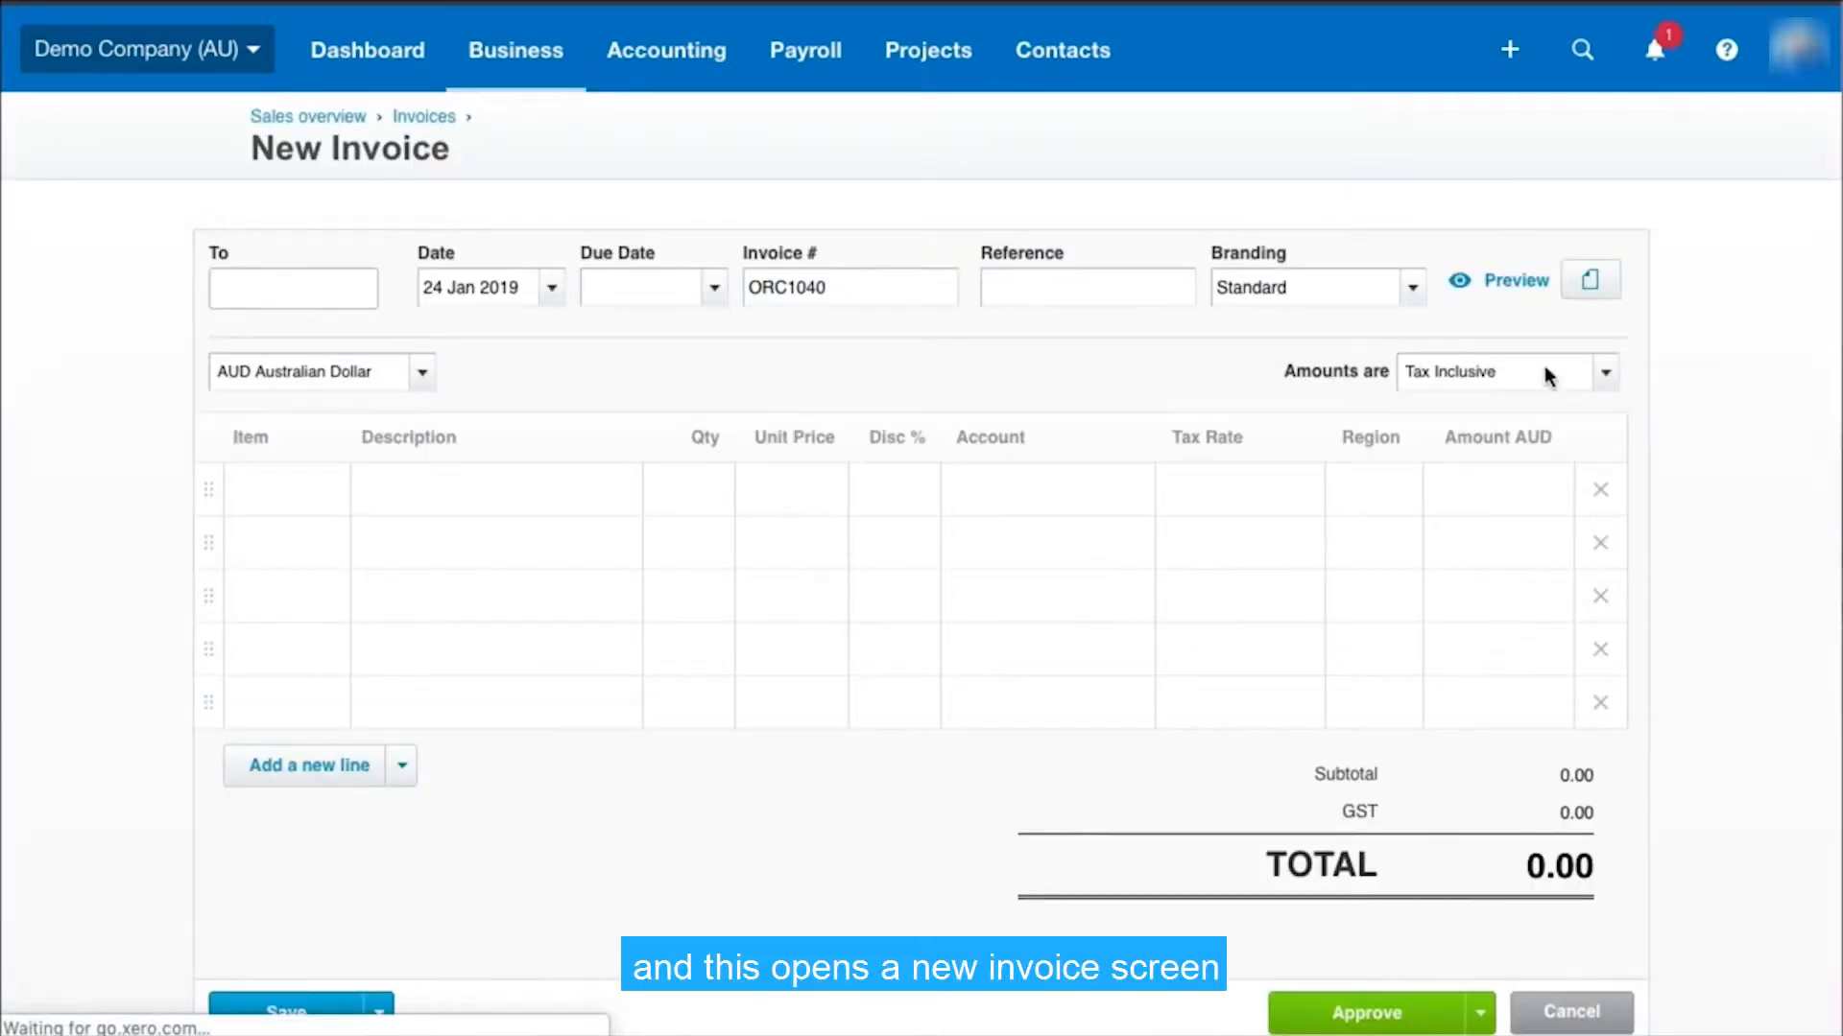
Switch the invoice form to new invoicing and return it to classic invoicing
{"action": "scroll", "coordinate": [1668, 523], "scroll_direction": "down", "scroll_amount": 2}
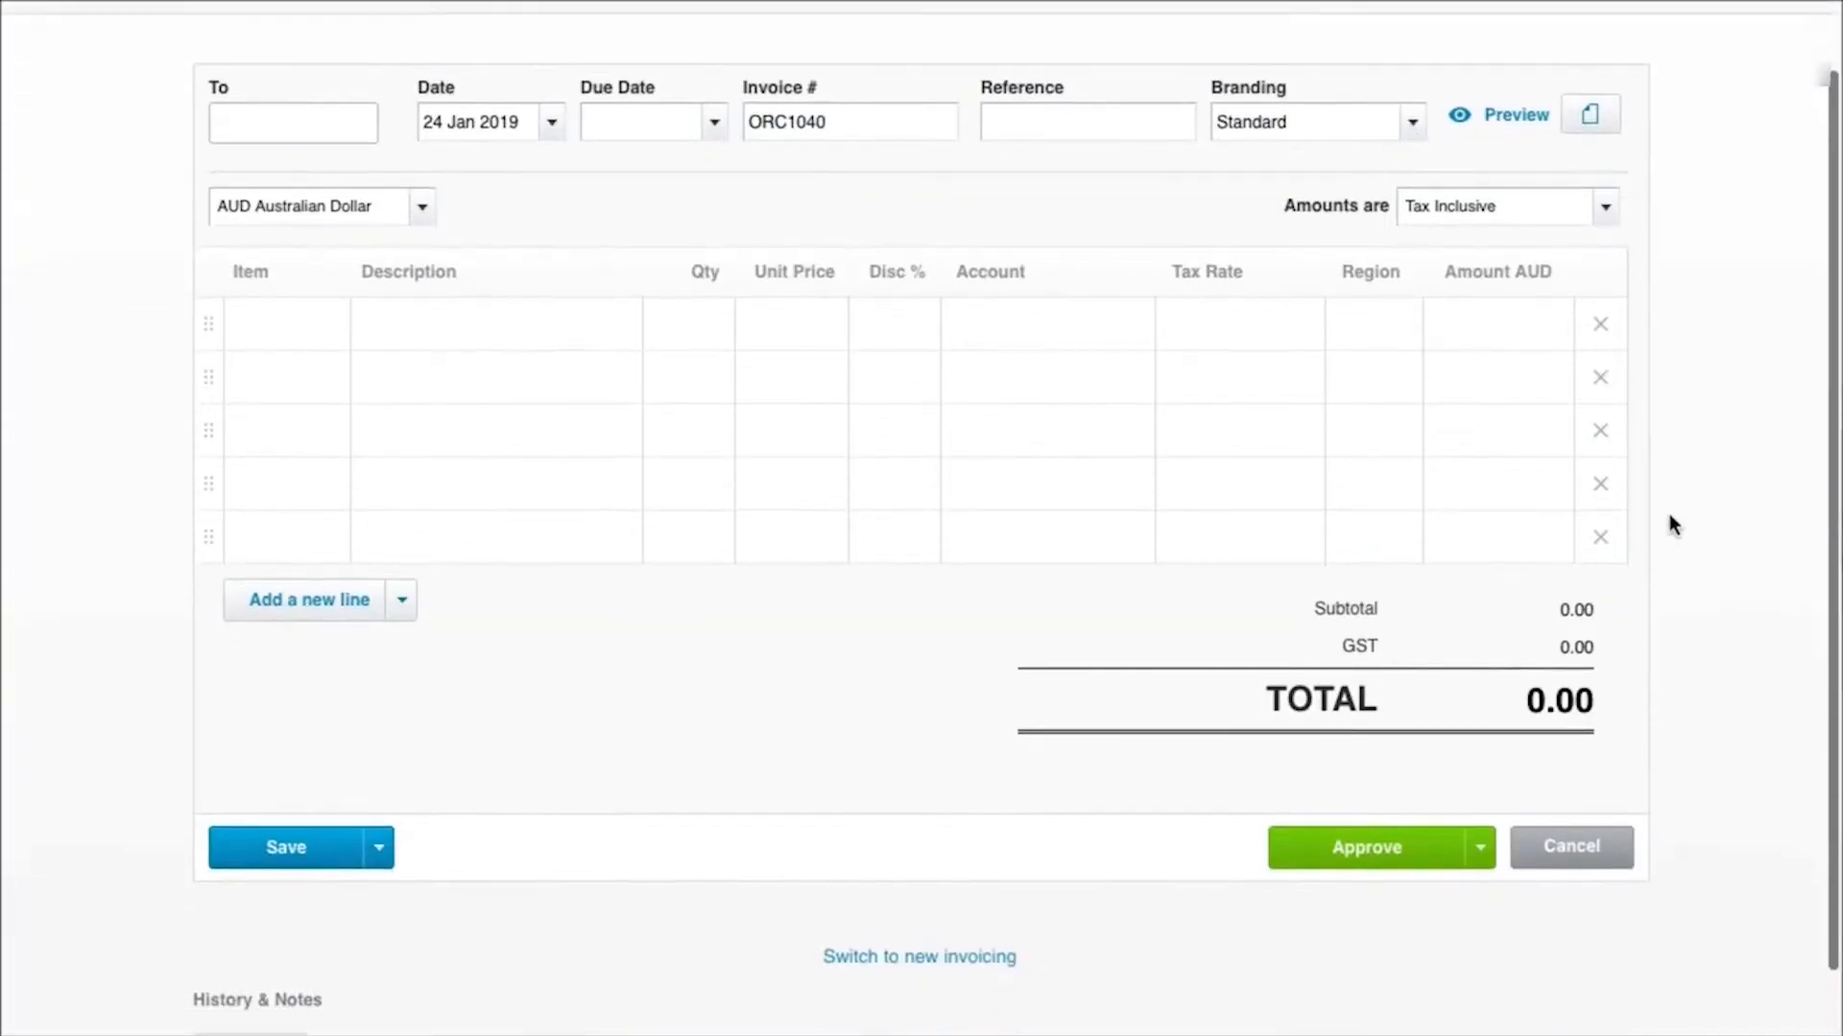
{"action": "scroll", "coordinate": [1670, 523], "scroll_direction": "down", "scroll_amount": 1}
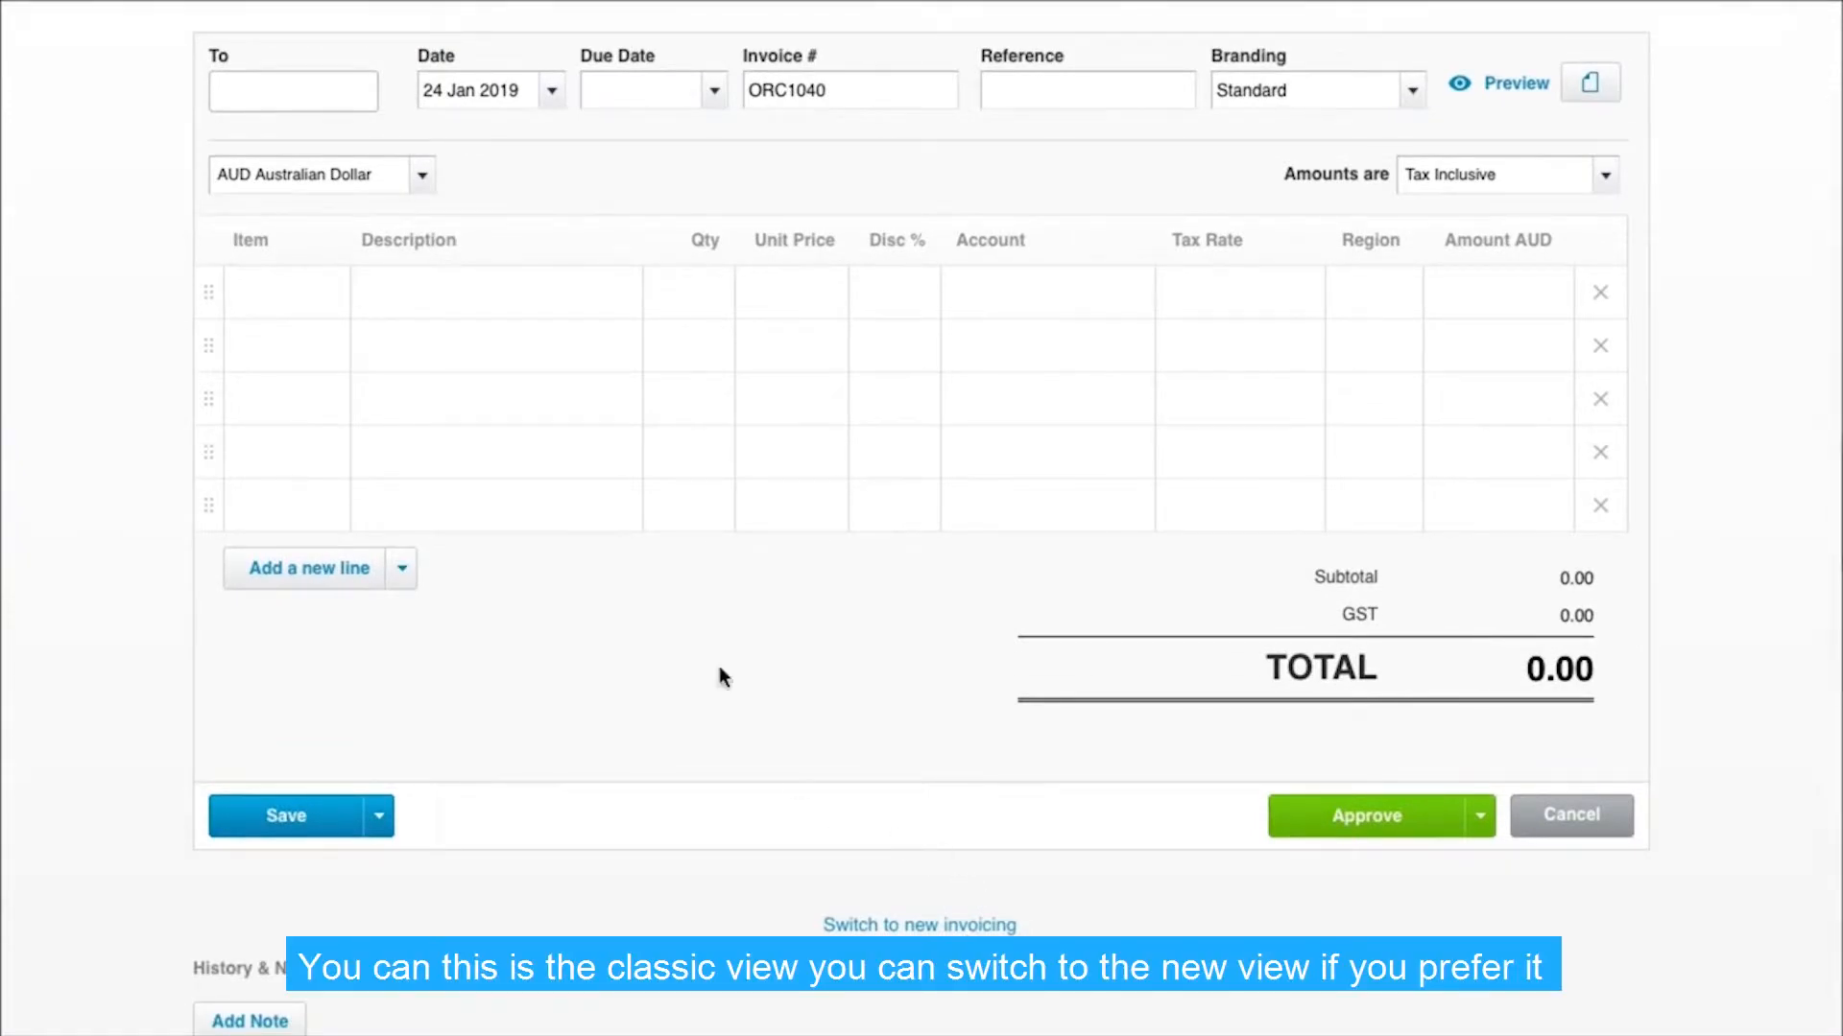
{"action": "left_click", "coordinate": [910, 926]}
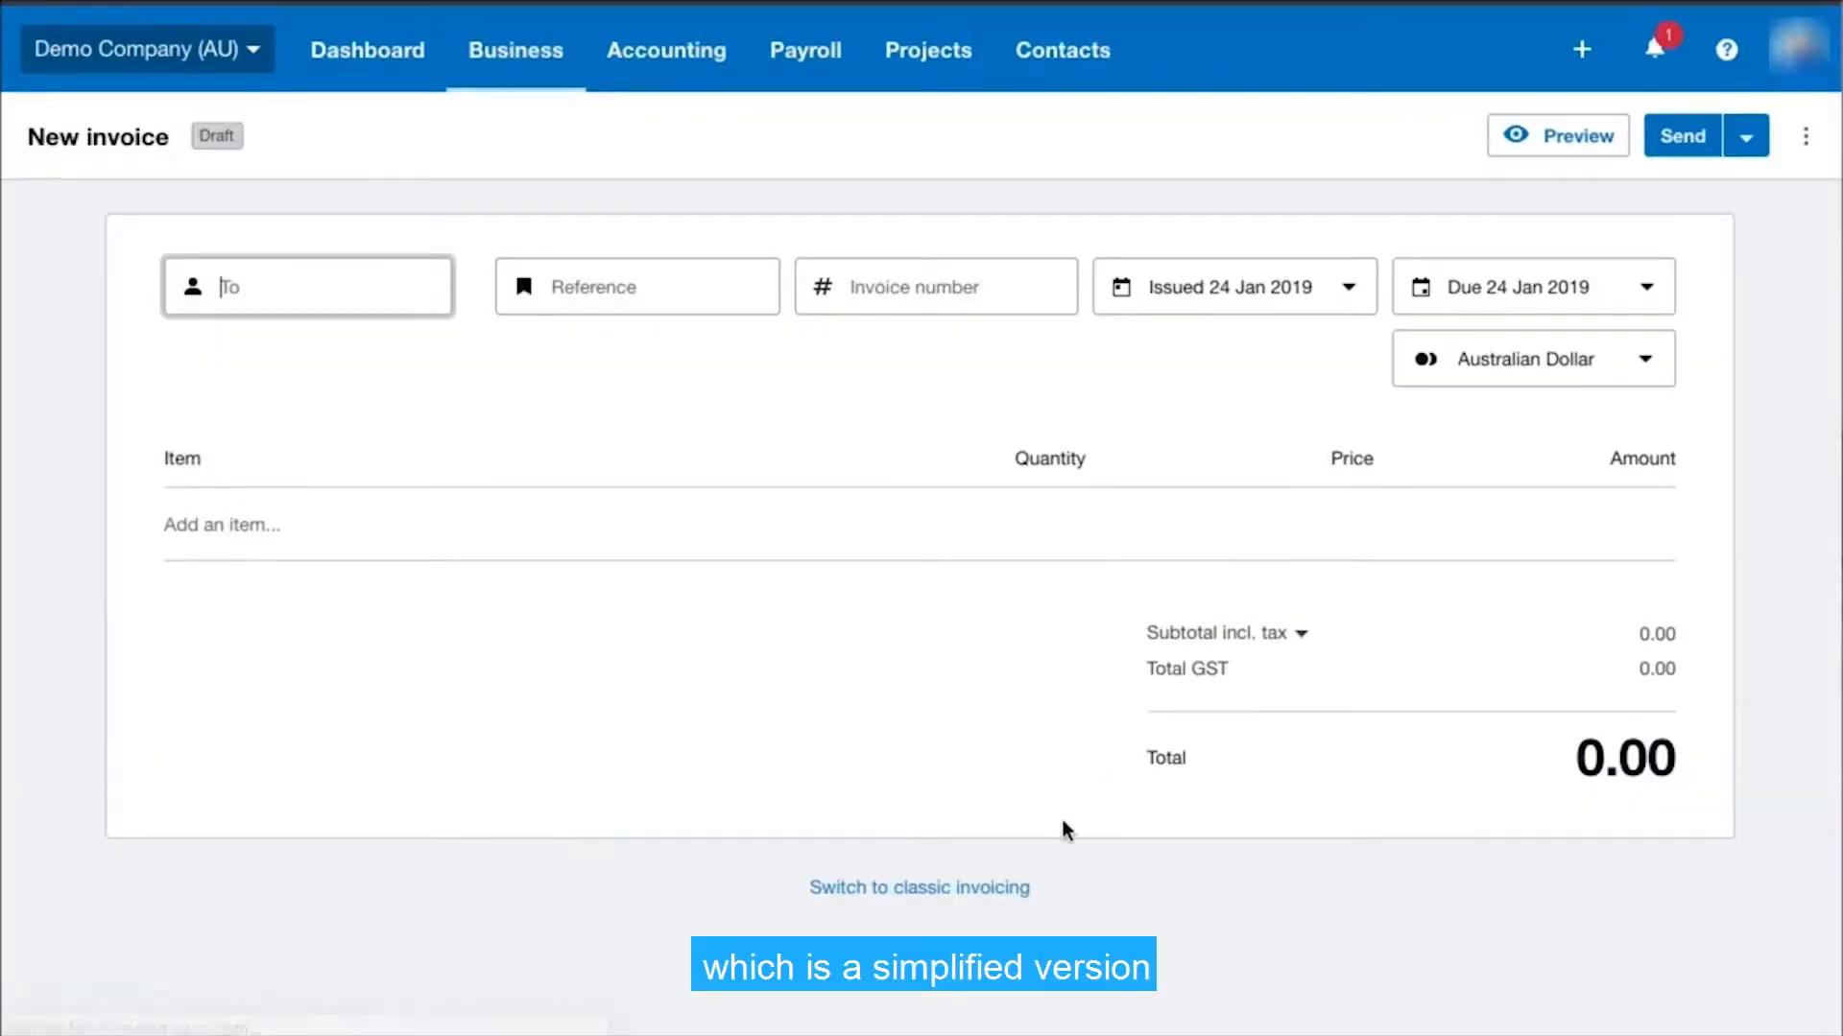
{"action": "left_click", "coordinate": [985, 888]}
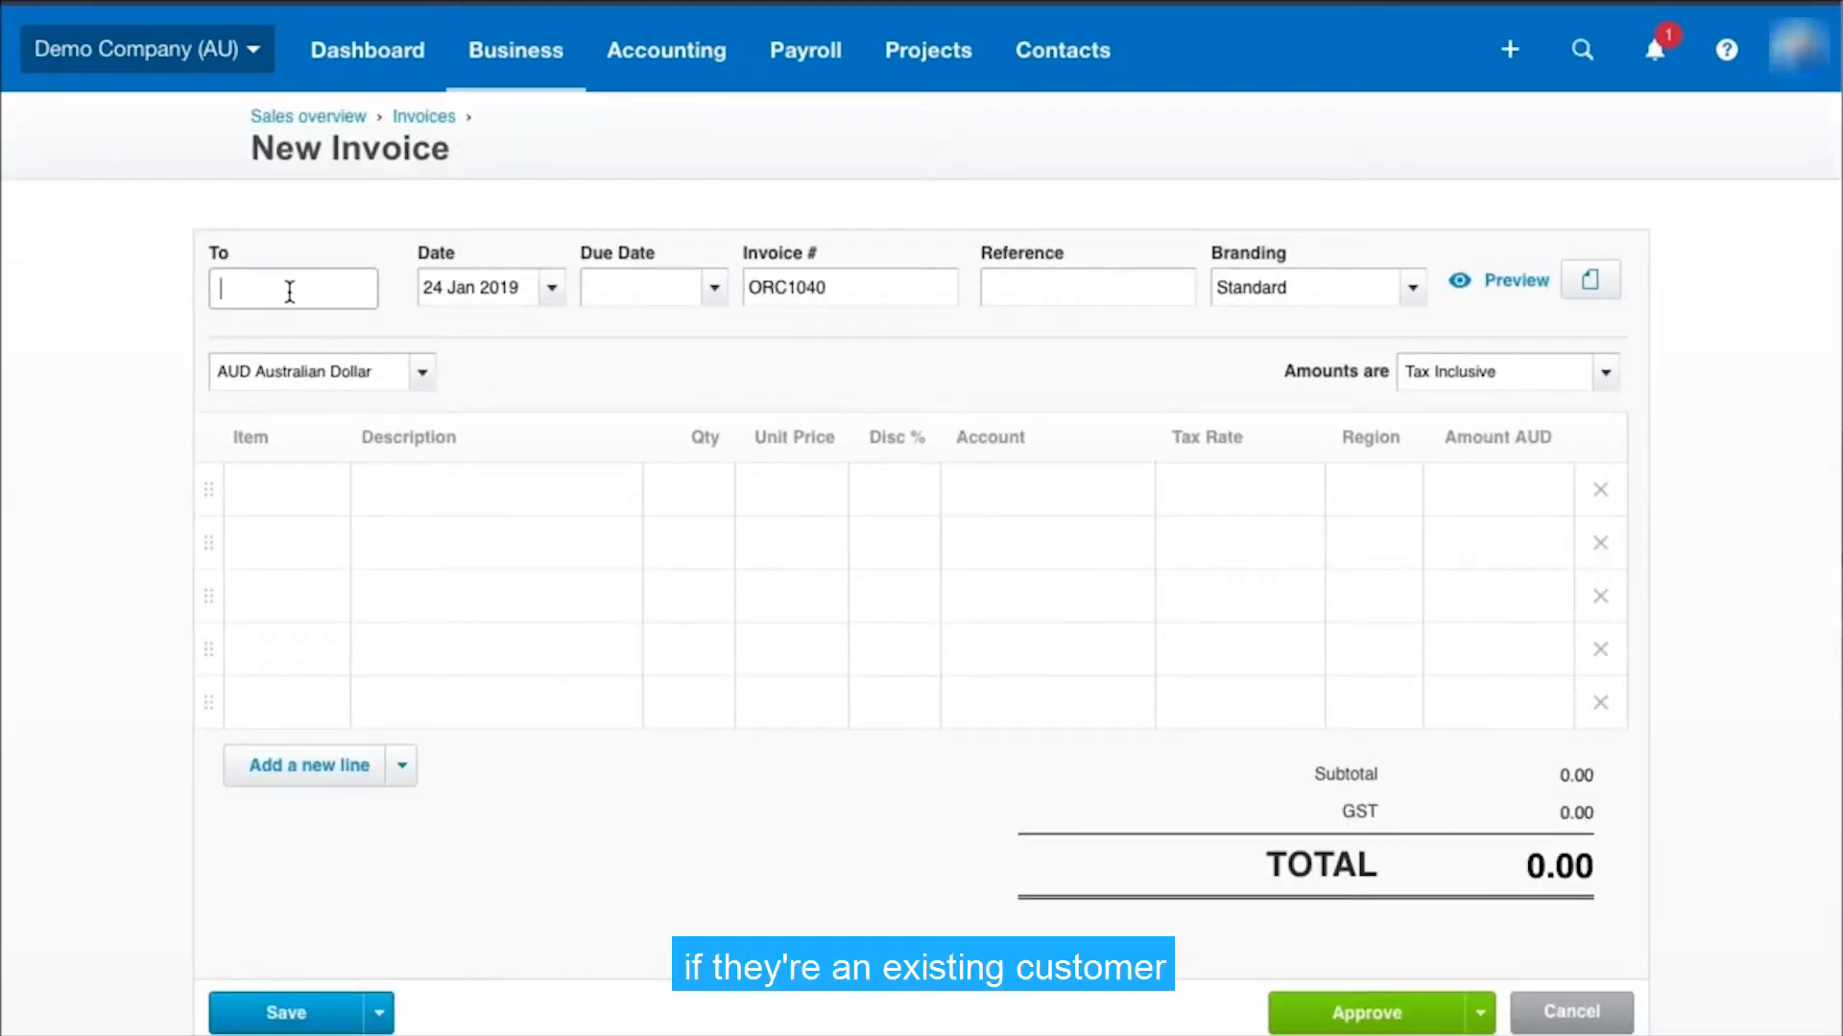
Choose the existing contact Bank West as the invoice recipient and remove it again
{"action": "type", "text": "Bank"}
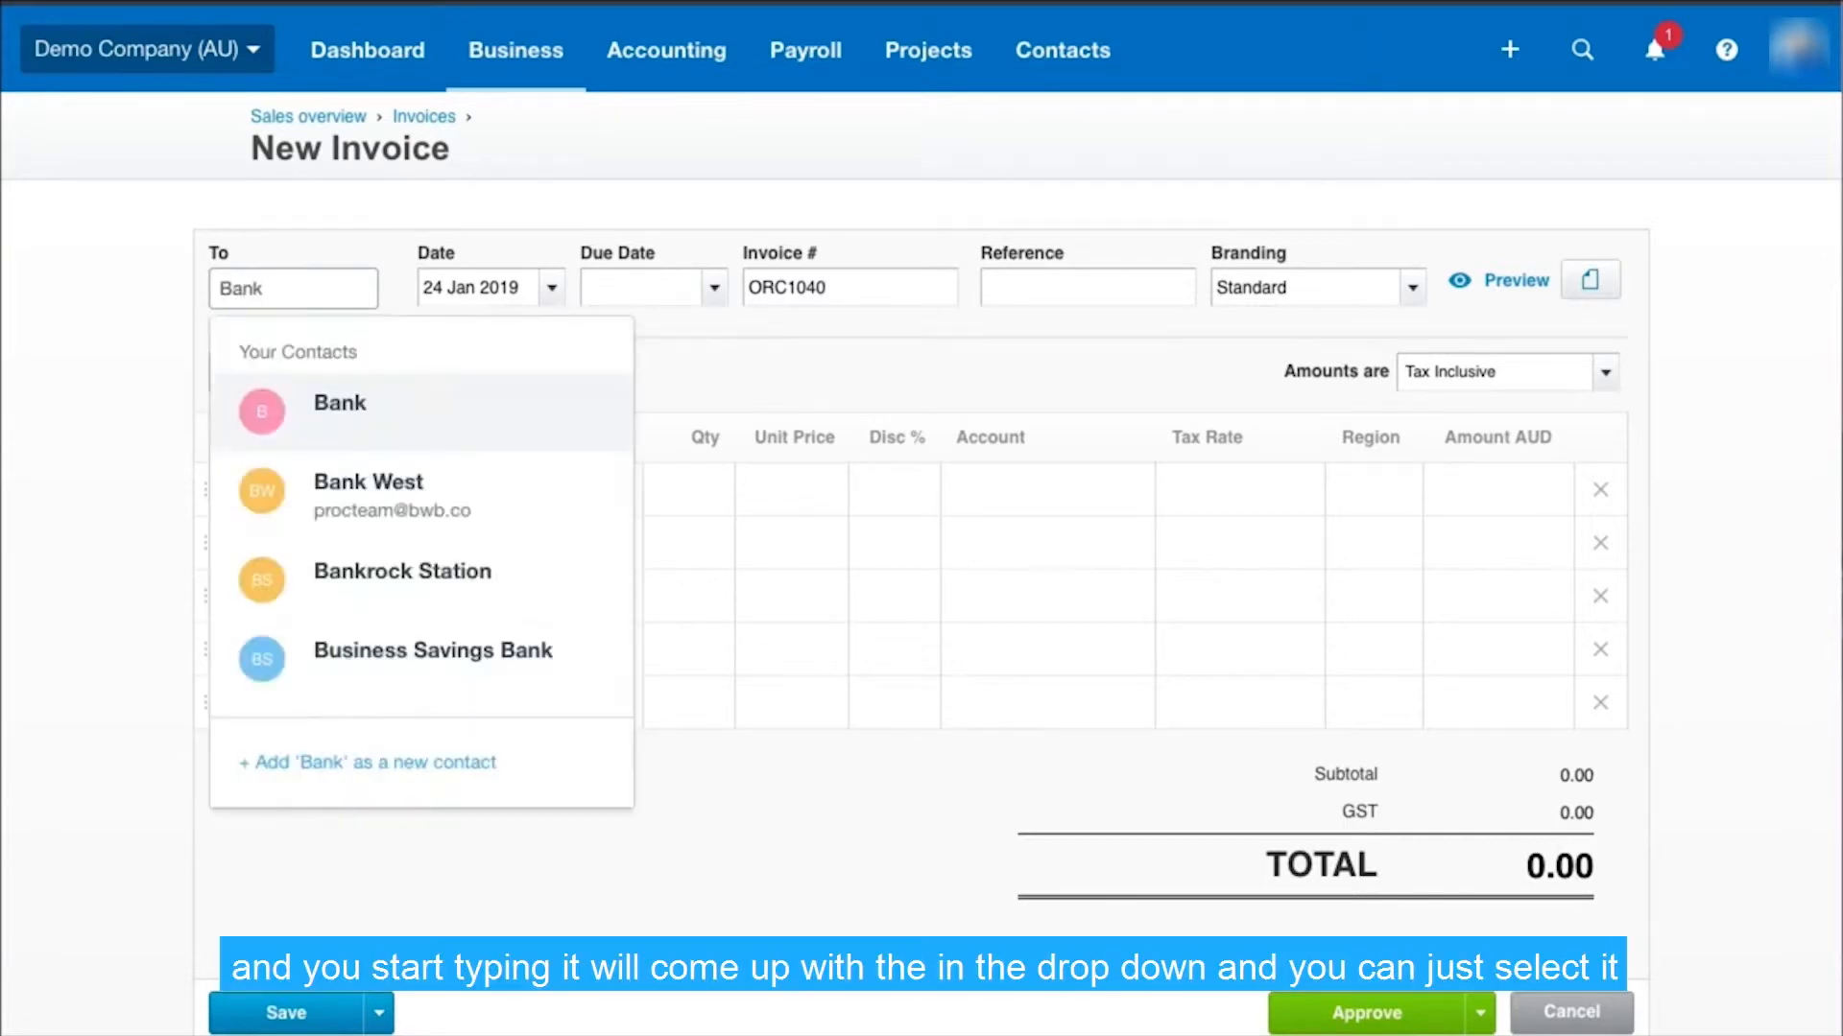
{"action": "left_click", "coordinate": [359, 493]}
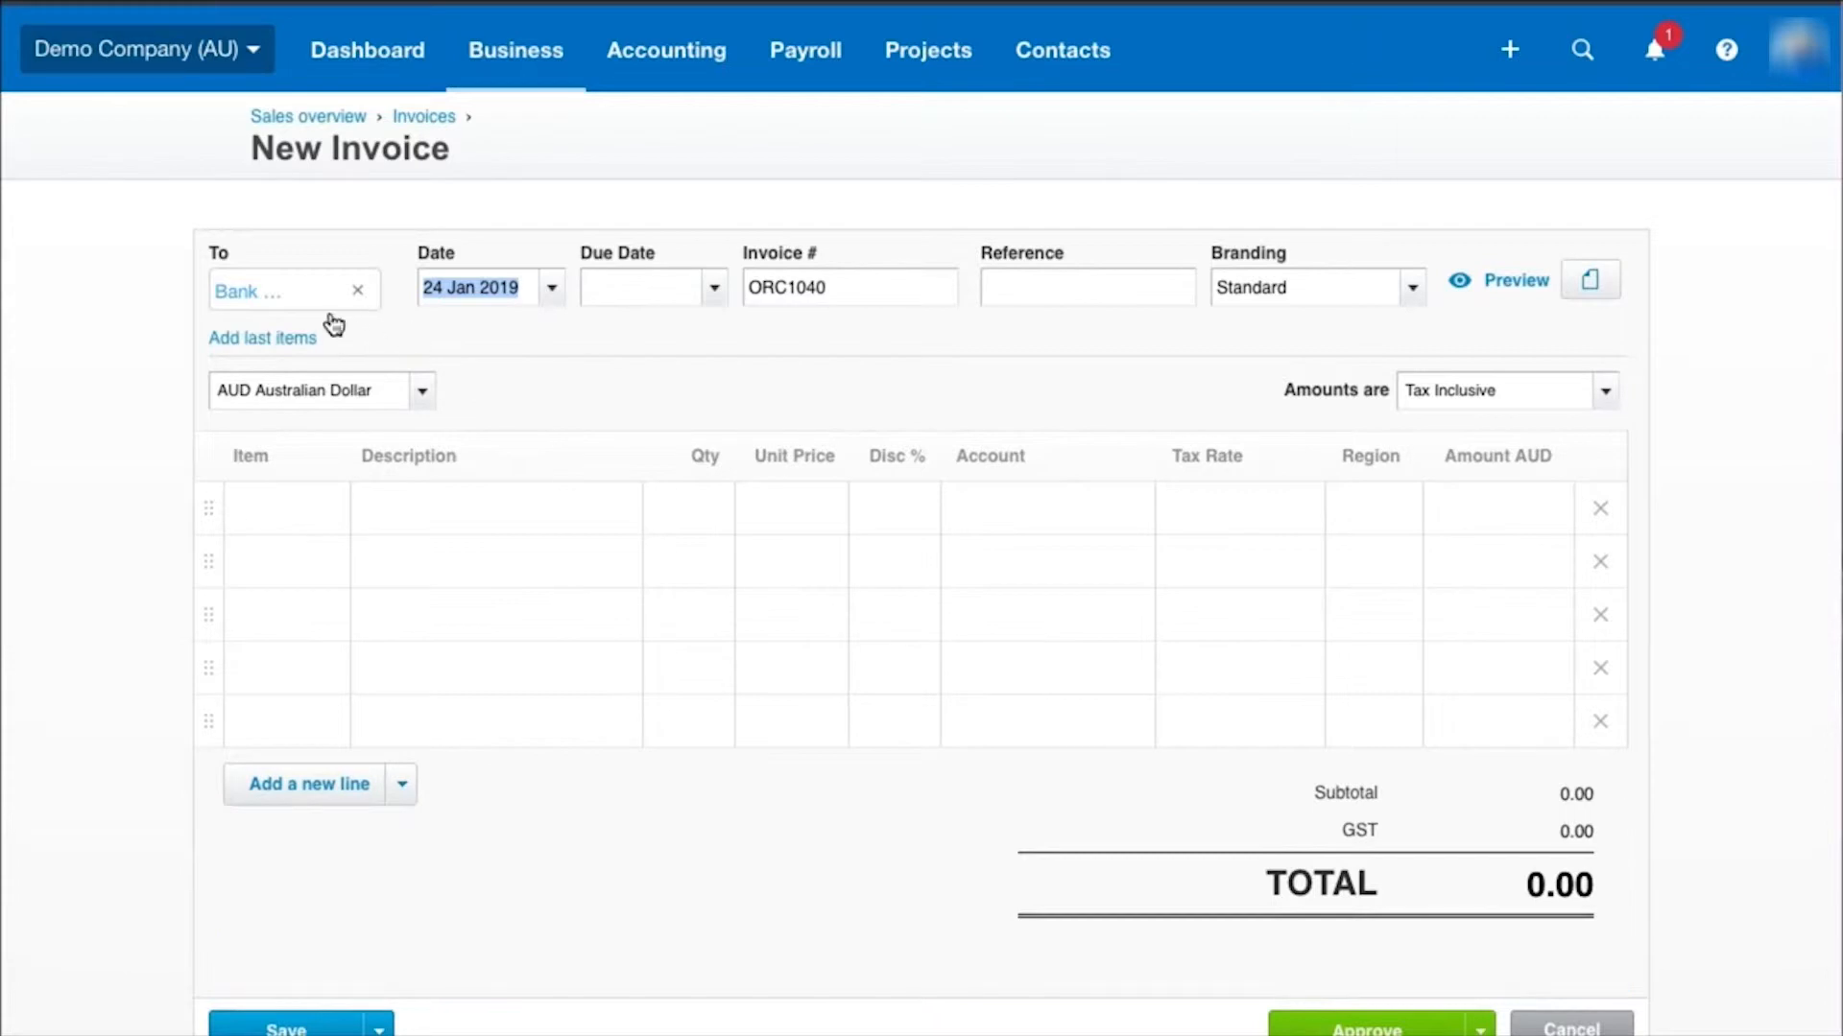
{"action": "left_click", "coordinate": [361, 292]}
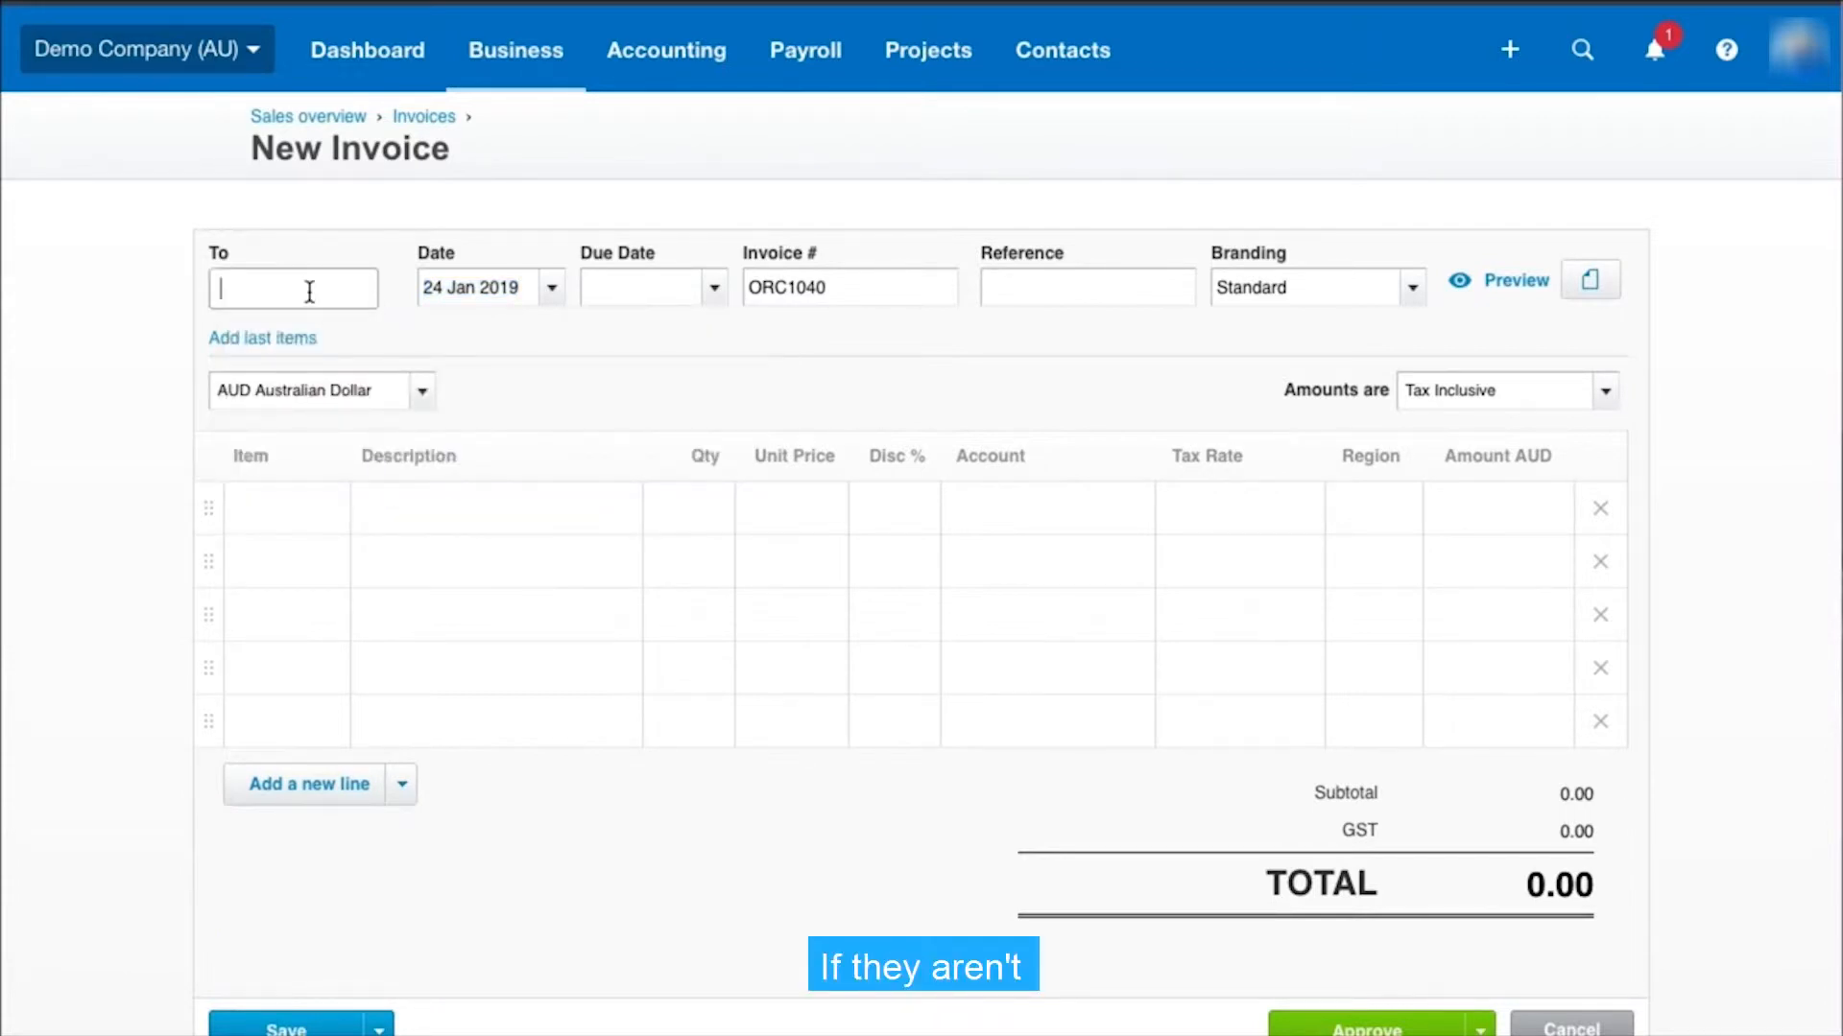
Enter a new customer's name as the invoice recipient
{"action": "type", "text": "Johns"}
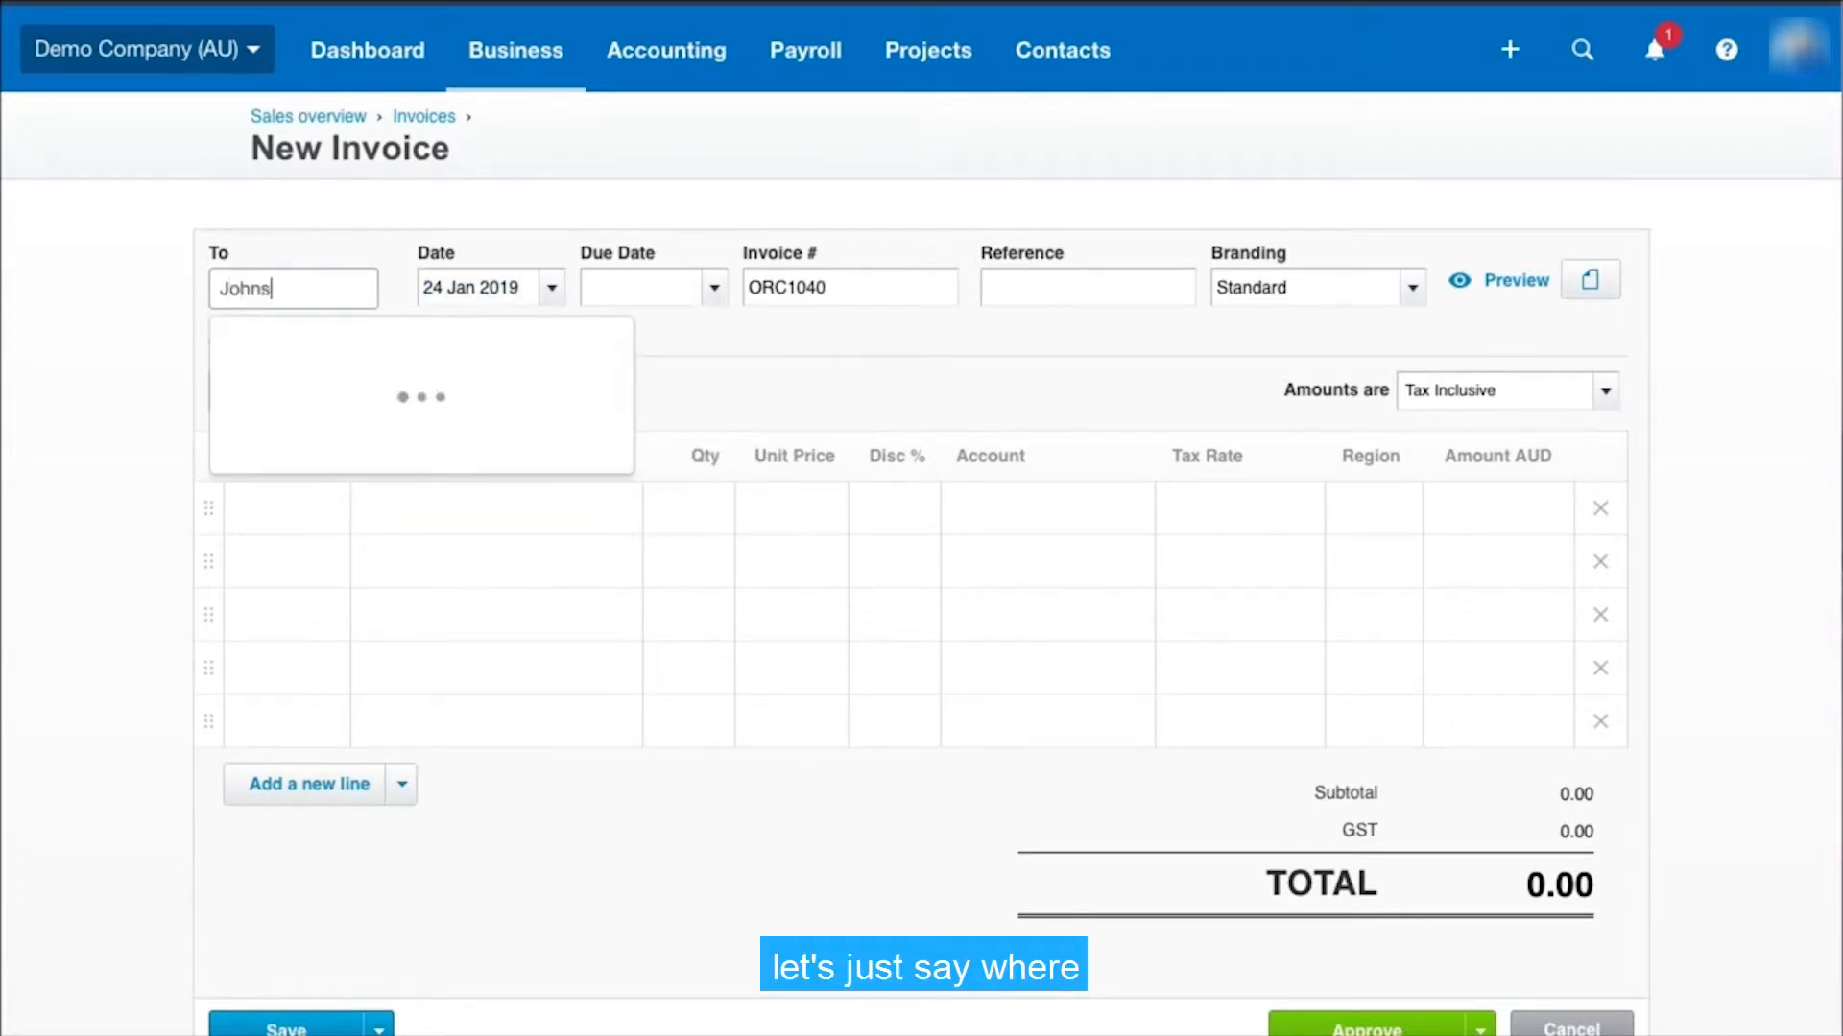
{"action": "type", "text": "ons"}
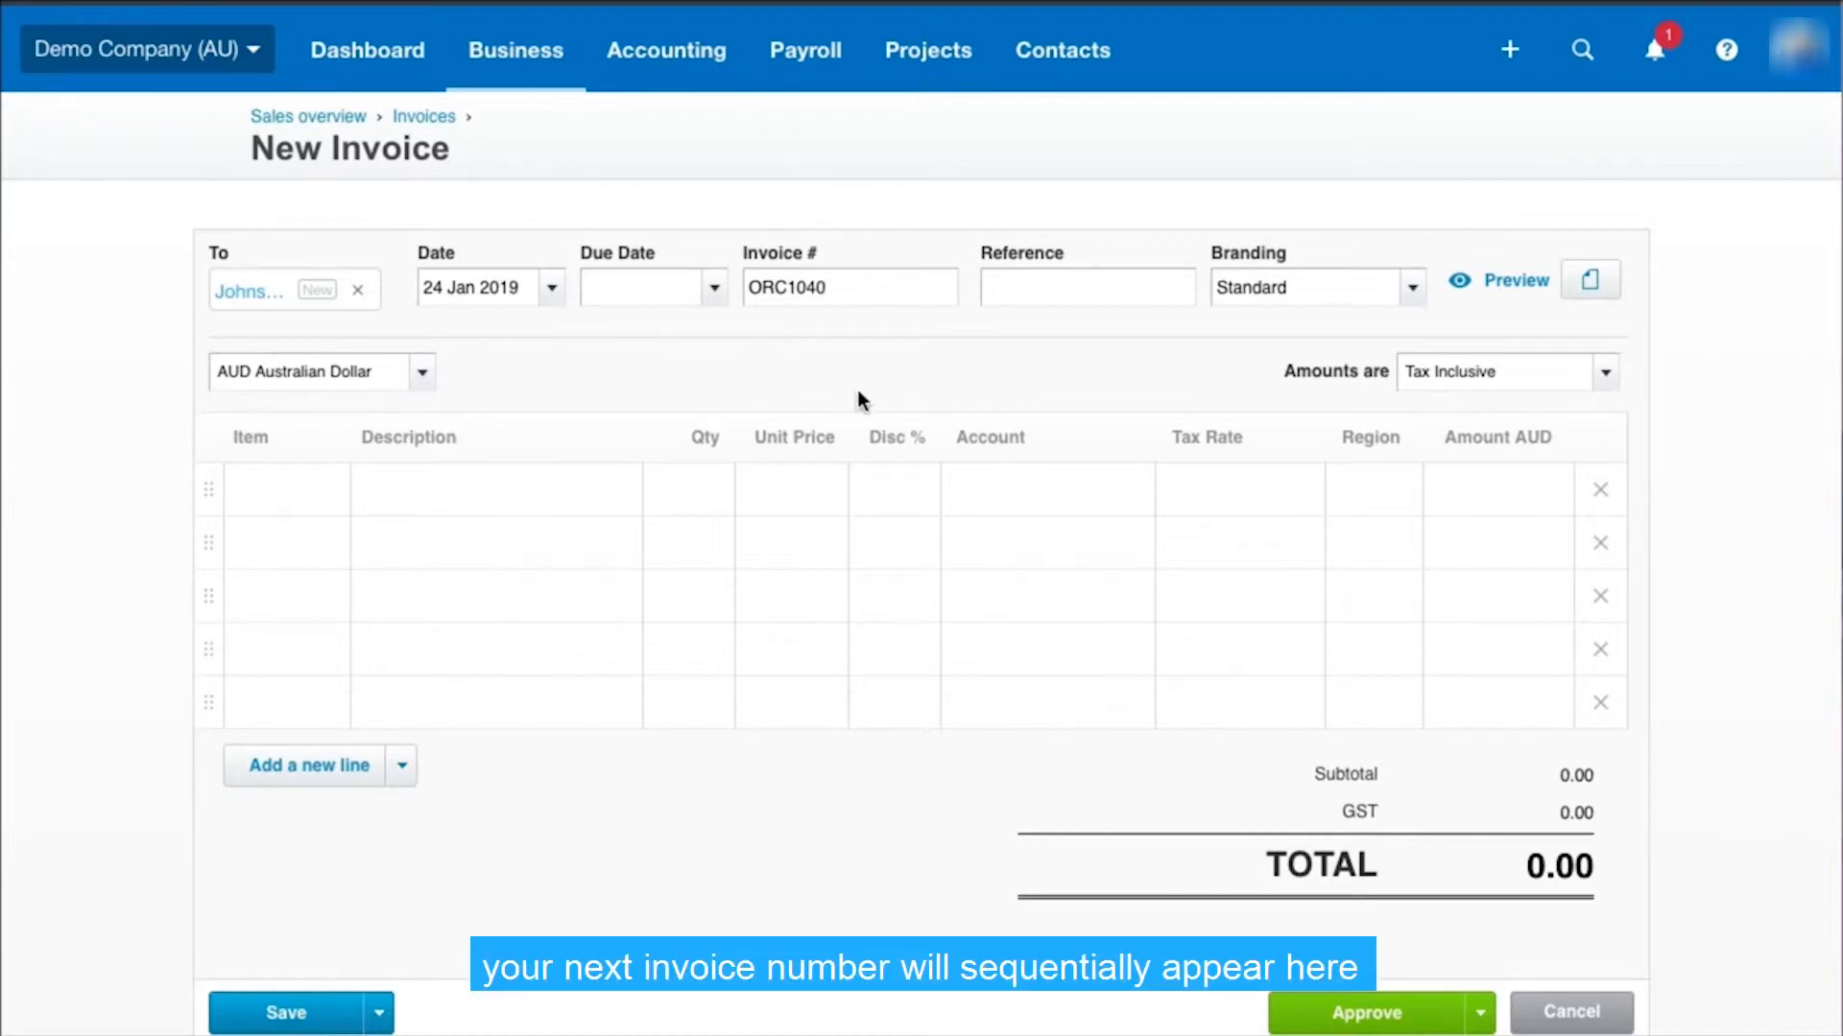
Look over the invoice number and reference fields and the available branding themes
{"action": "left_click", "coordinate": [836, 286]}
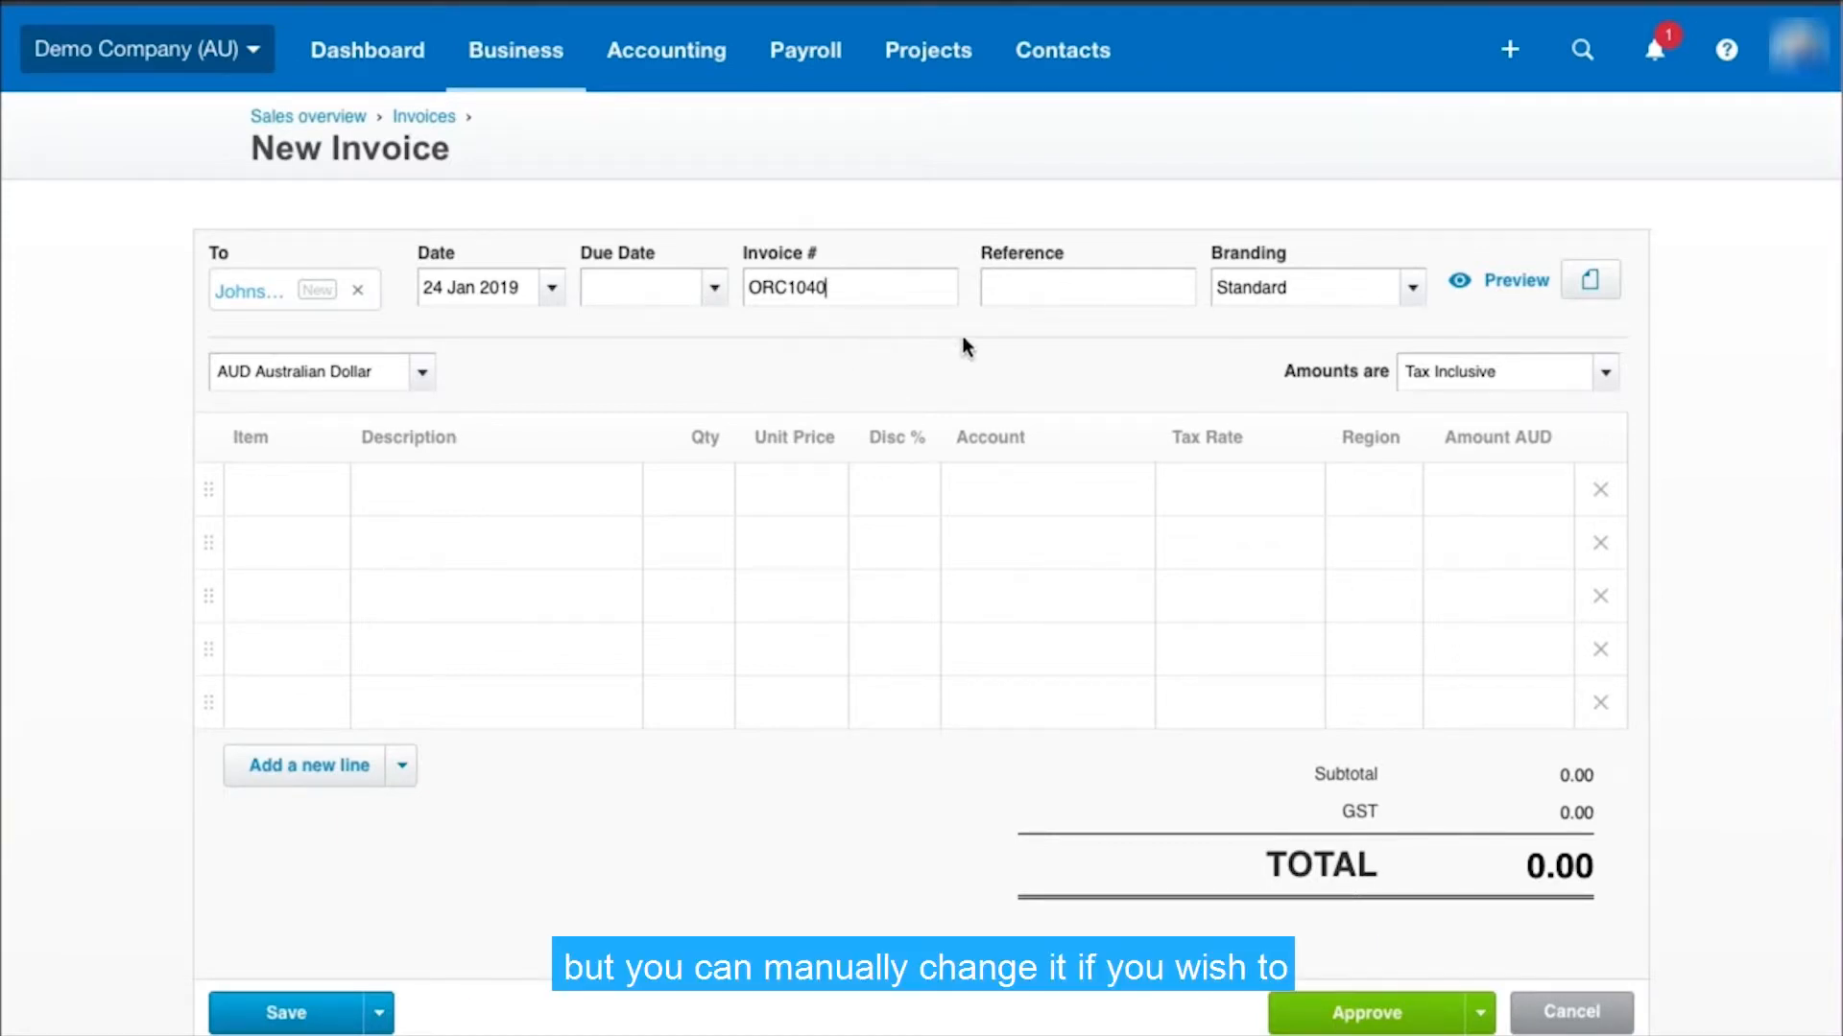
{"action": "left_click", "coordinate": [1056, 288]}
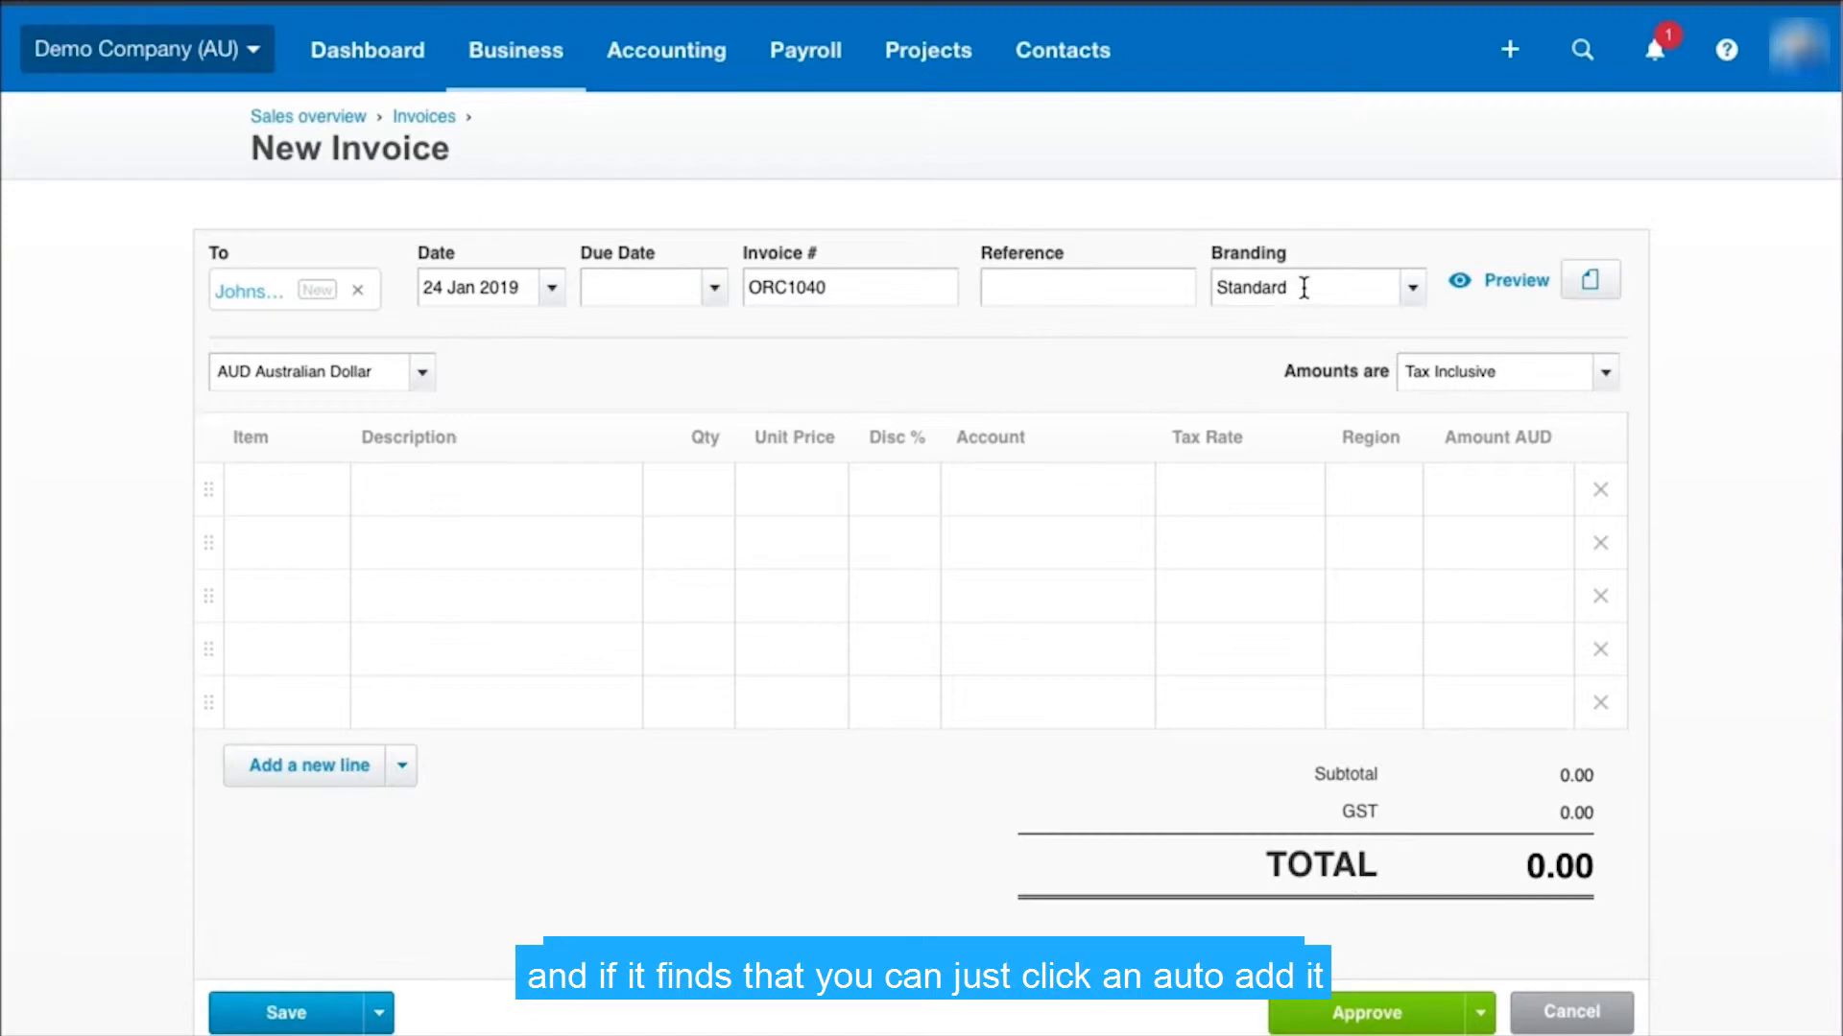
{"action": "left_click", "coordinate": [1415, 300]}
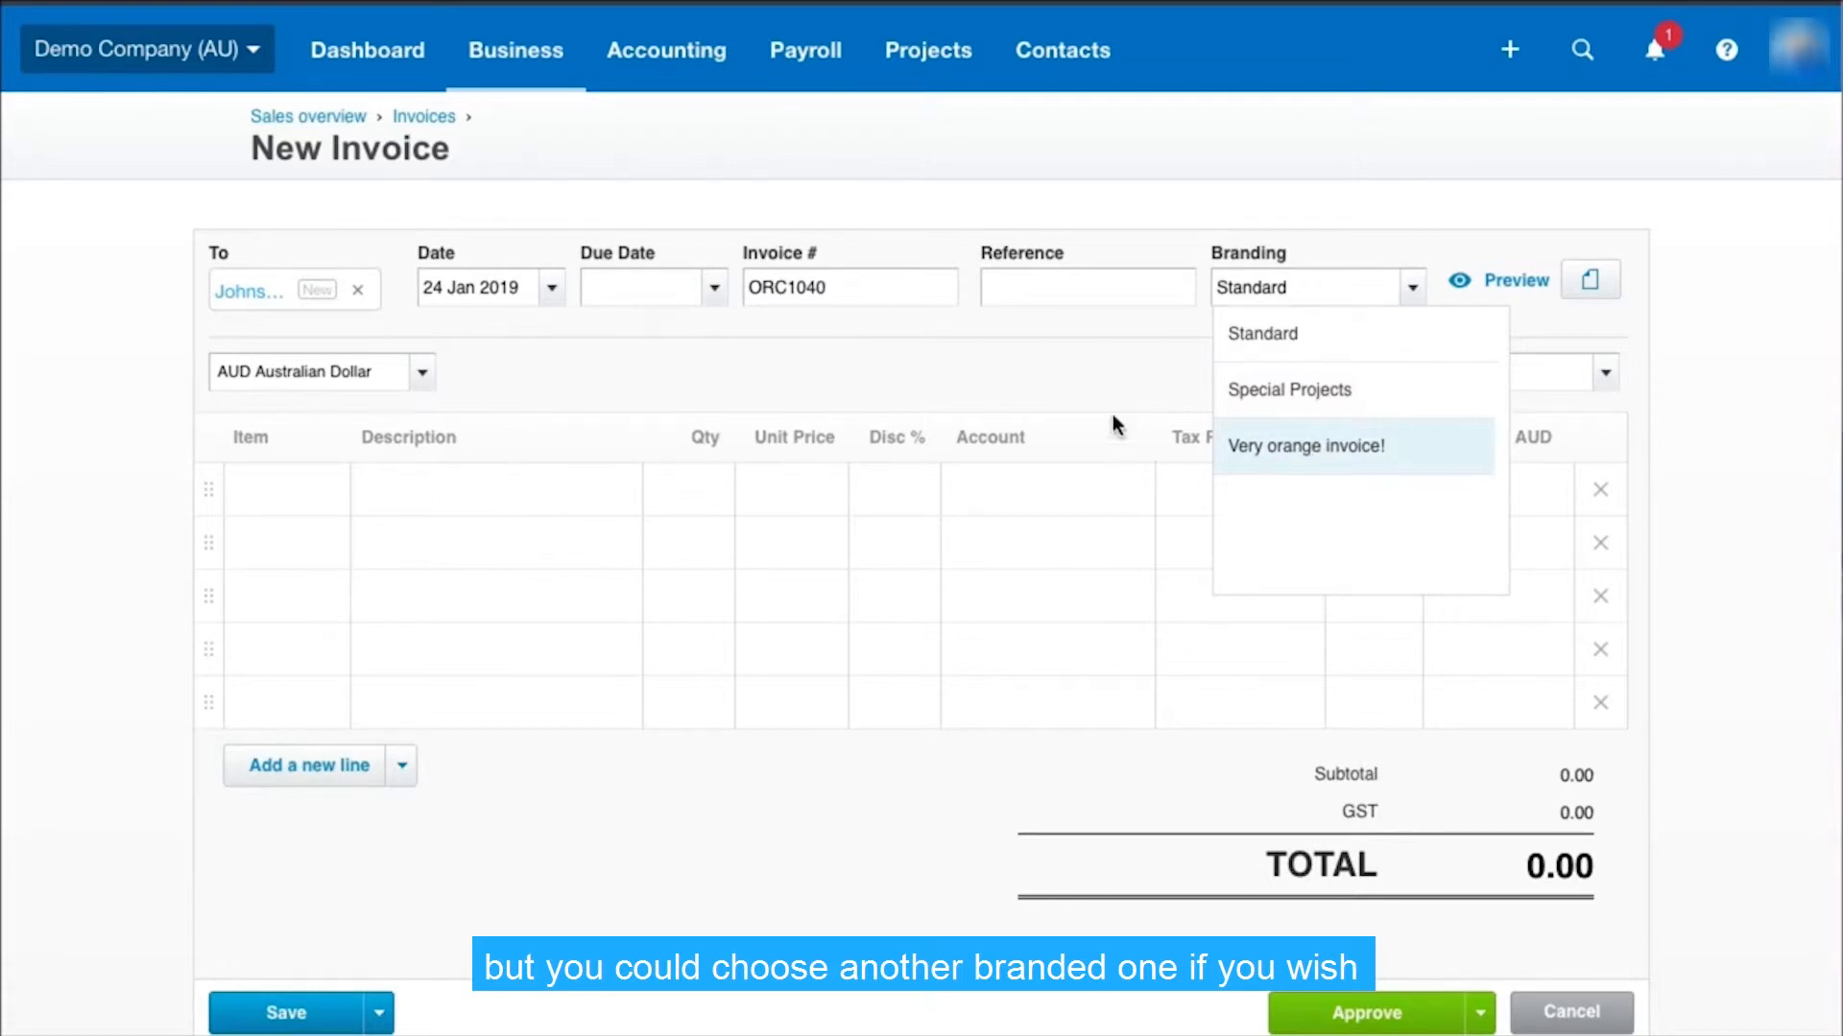
{"action": "left_click", "coordinate": [1113, 373]}
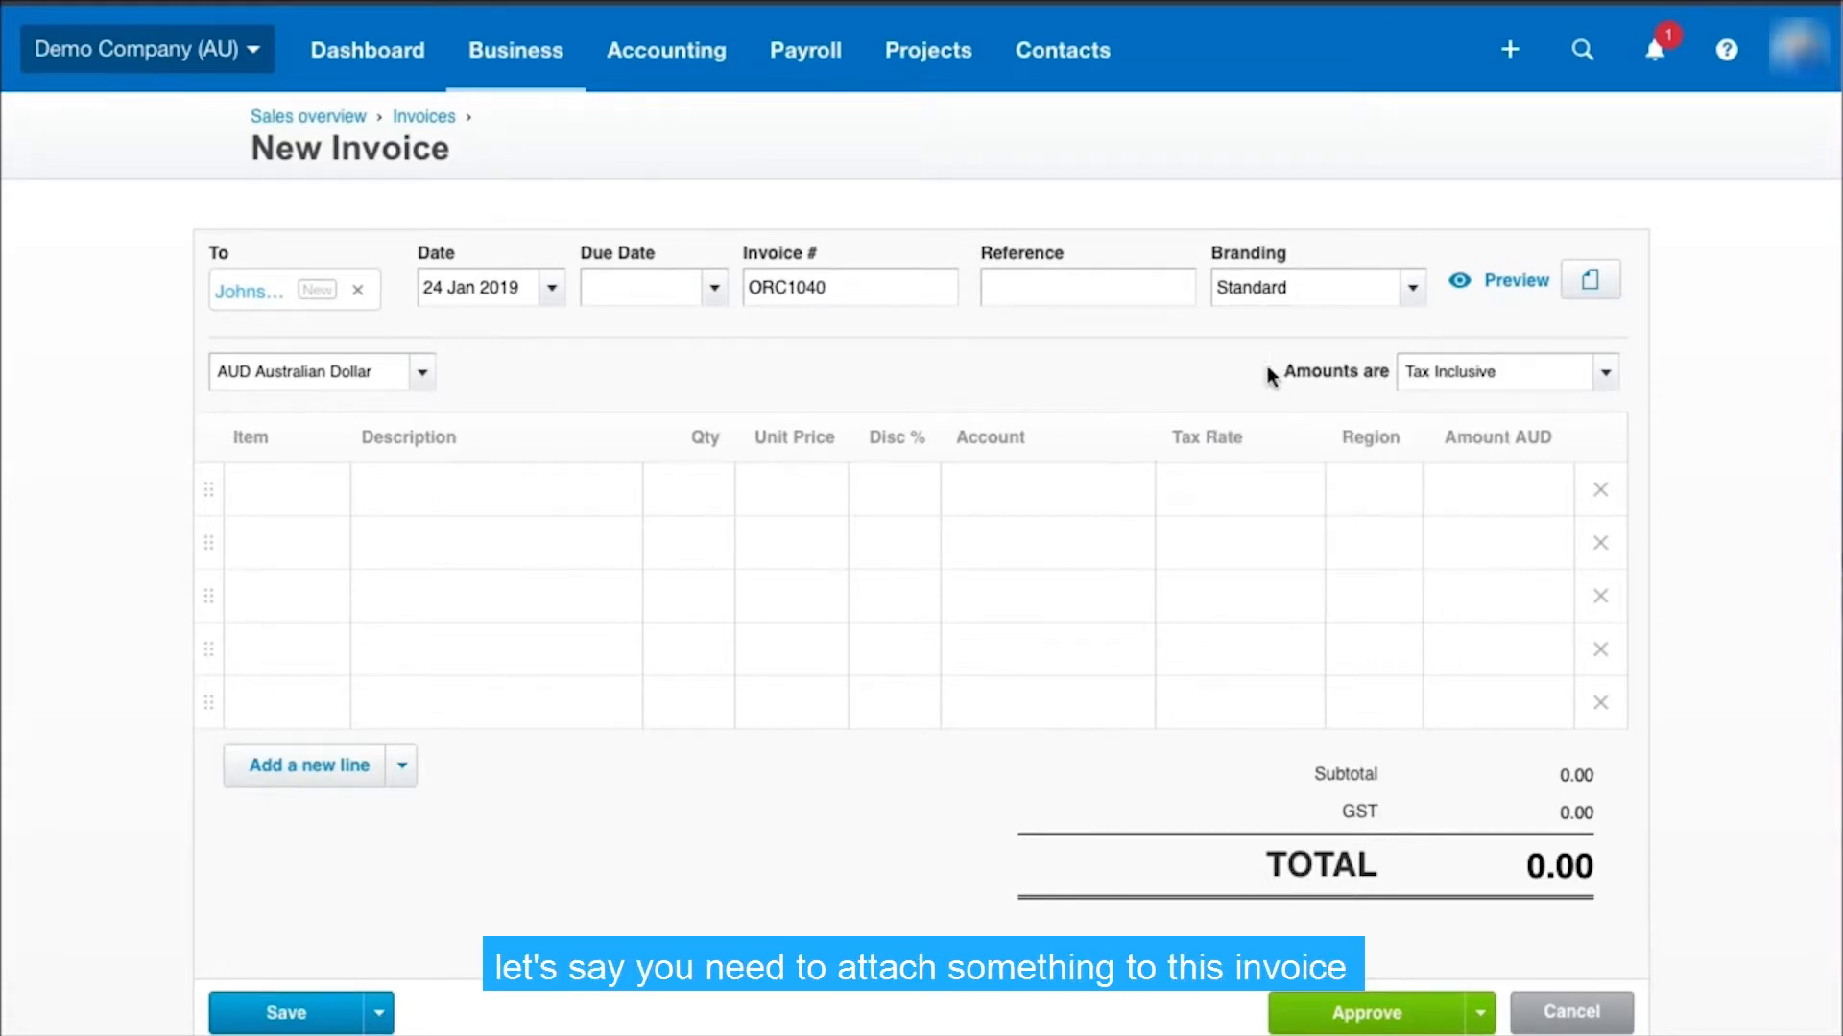
Check the options for attaching files to the invoice and the available currencies
{"action": "left_click", "coordinate": [1589, 285]}
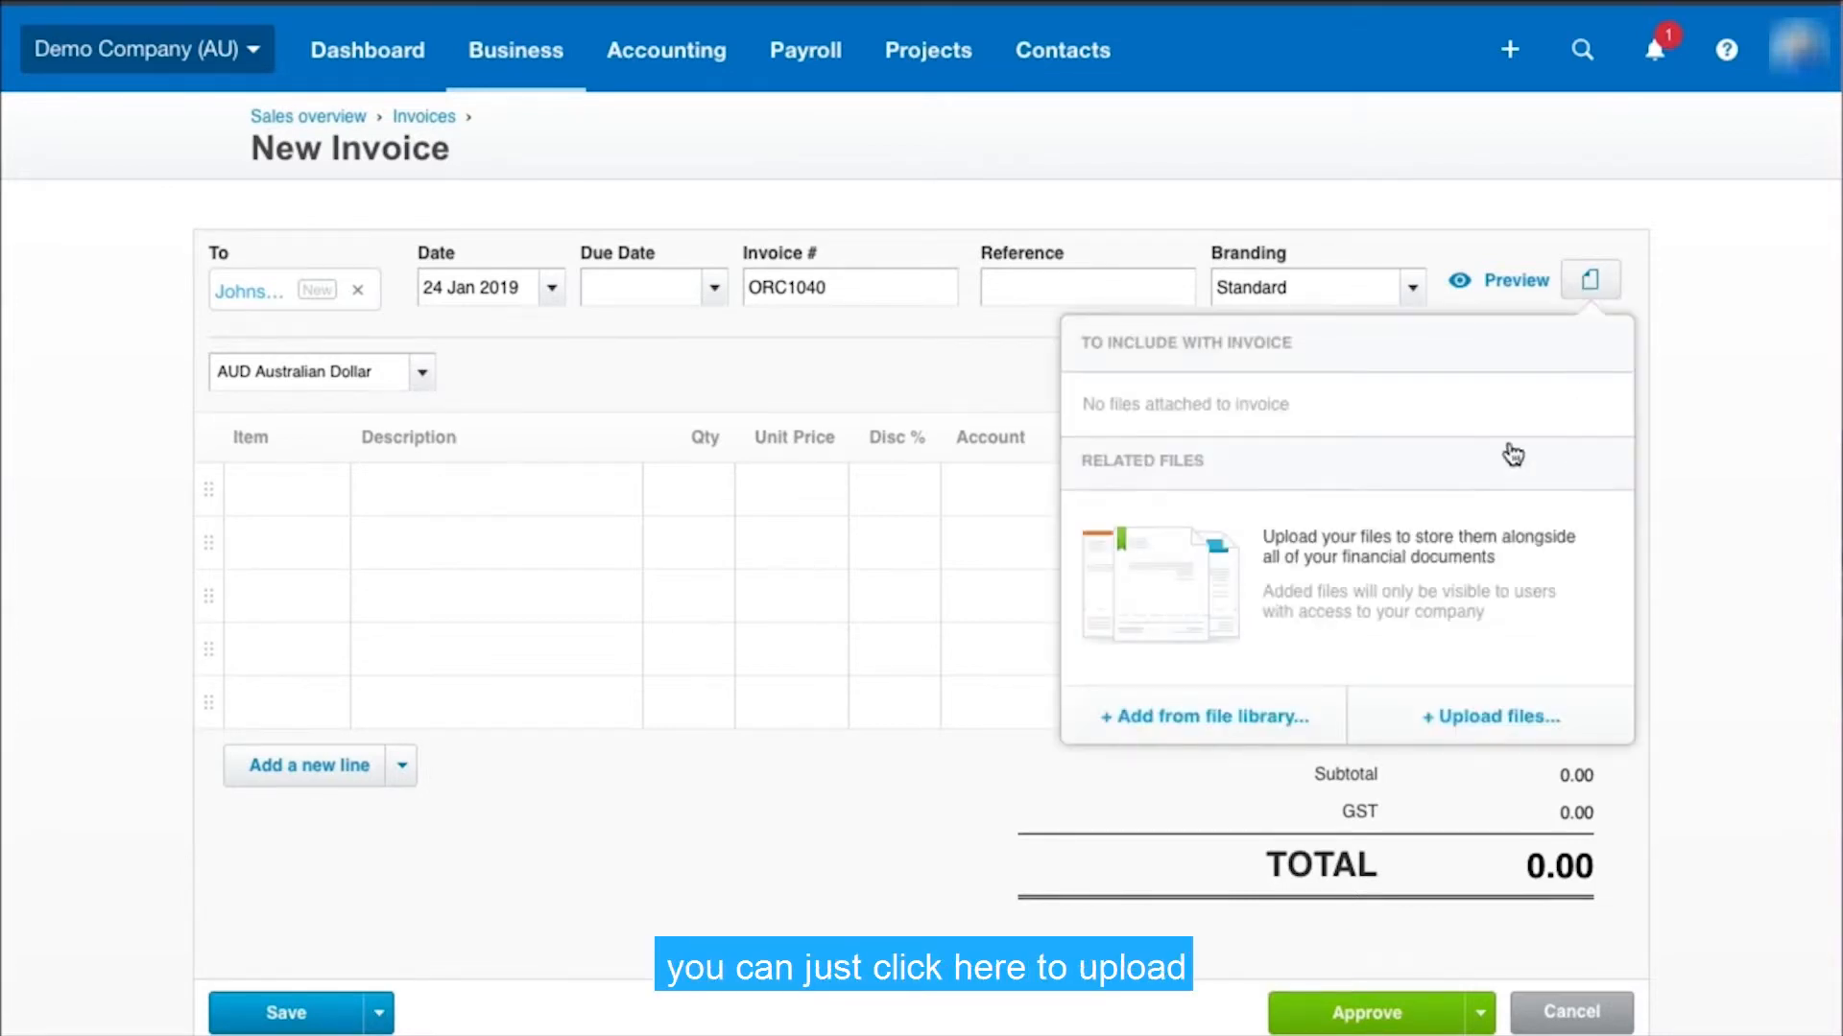
{"action": "left_click", "coordinate": [972, 380]}
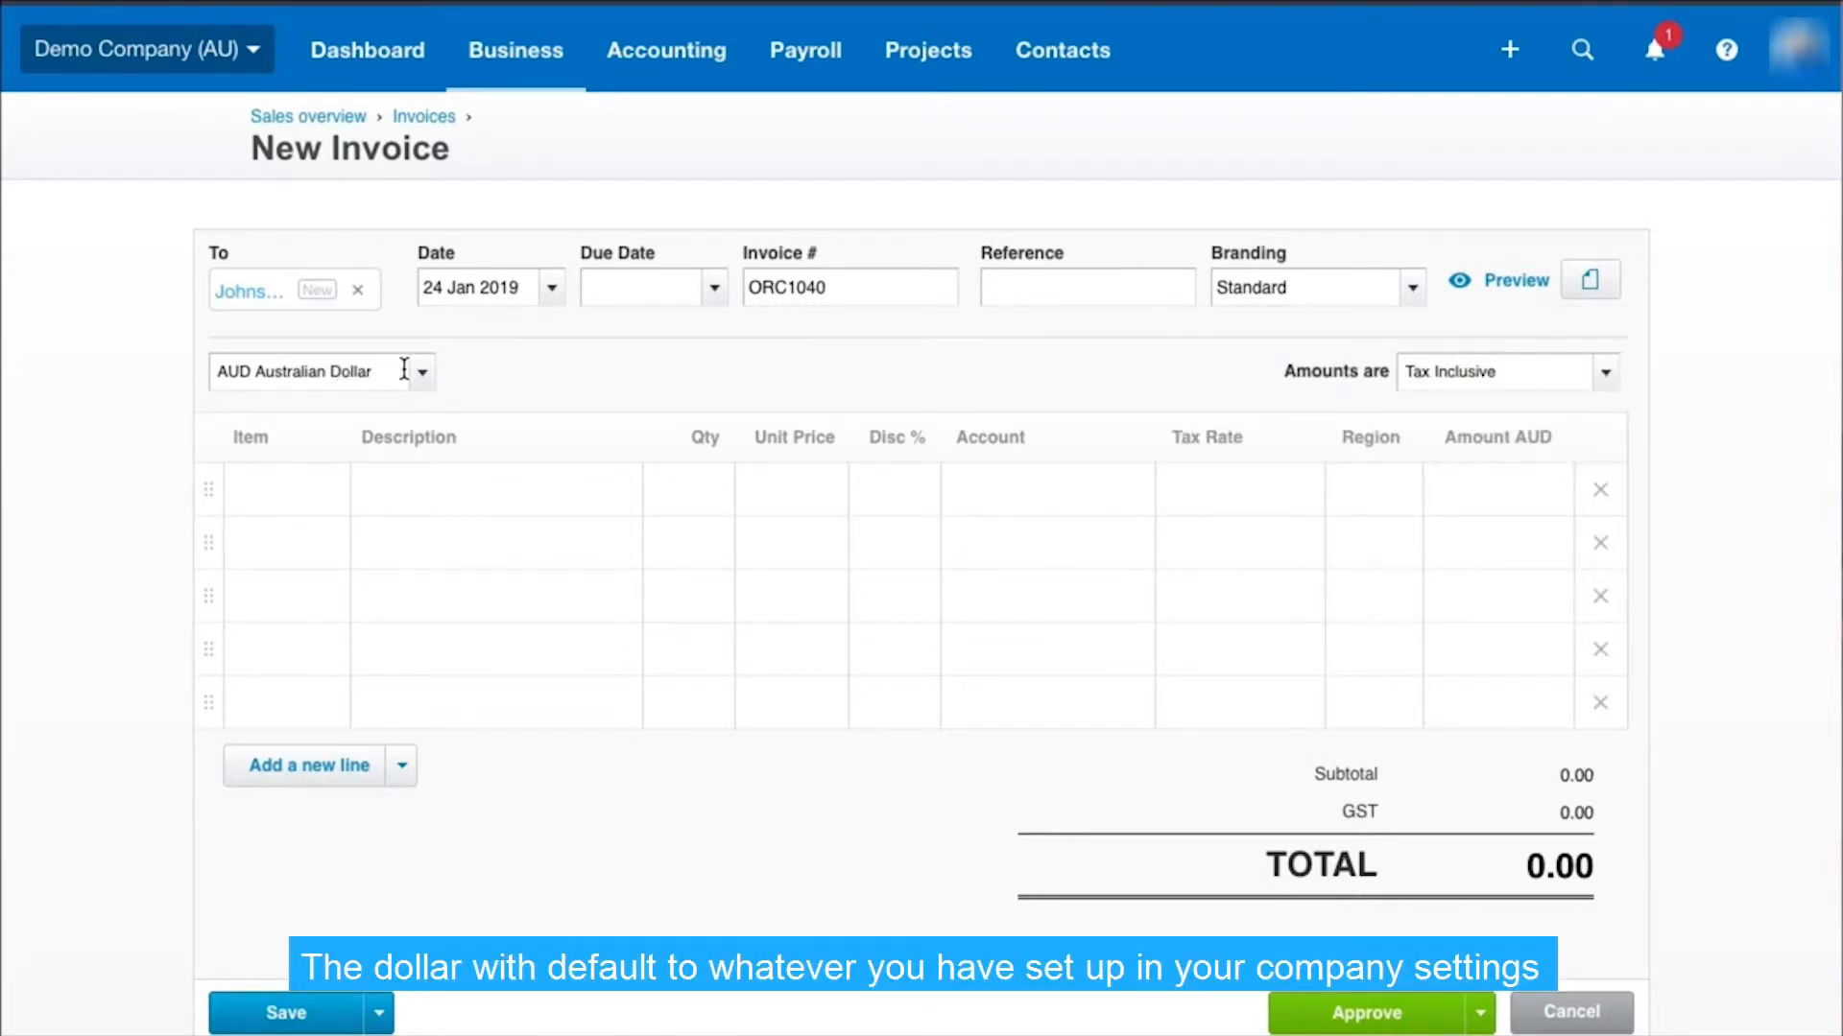
{"action": "left_click", "coordinate": [432, 380]}
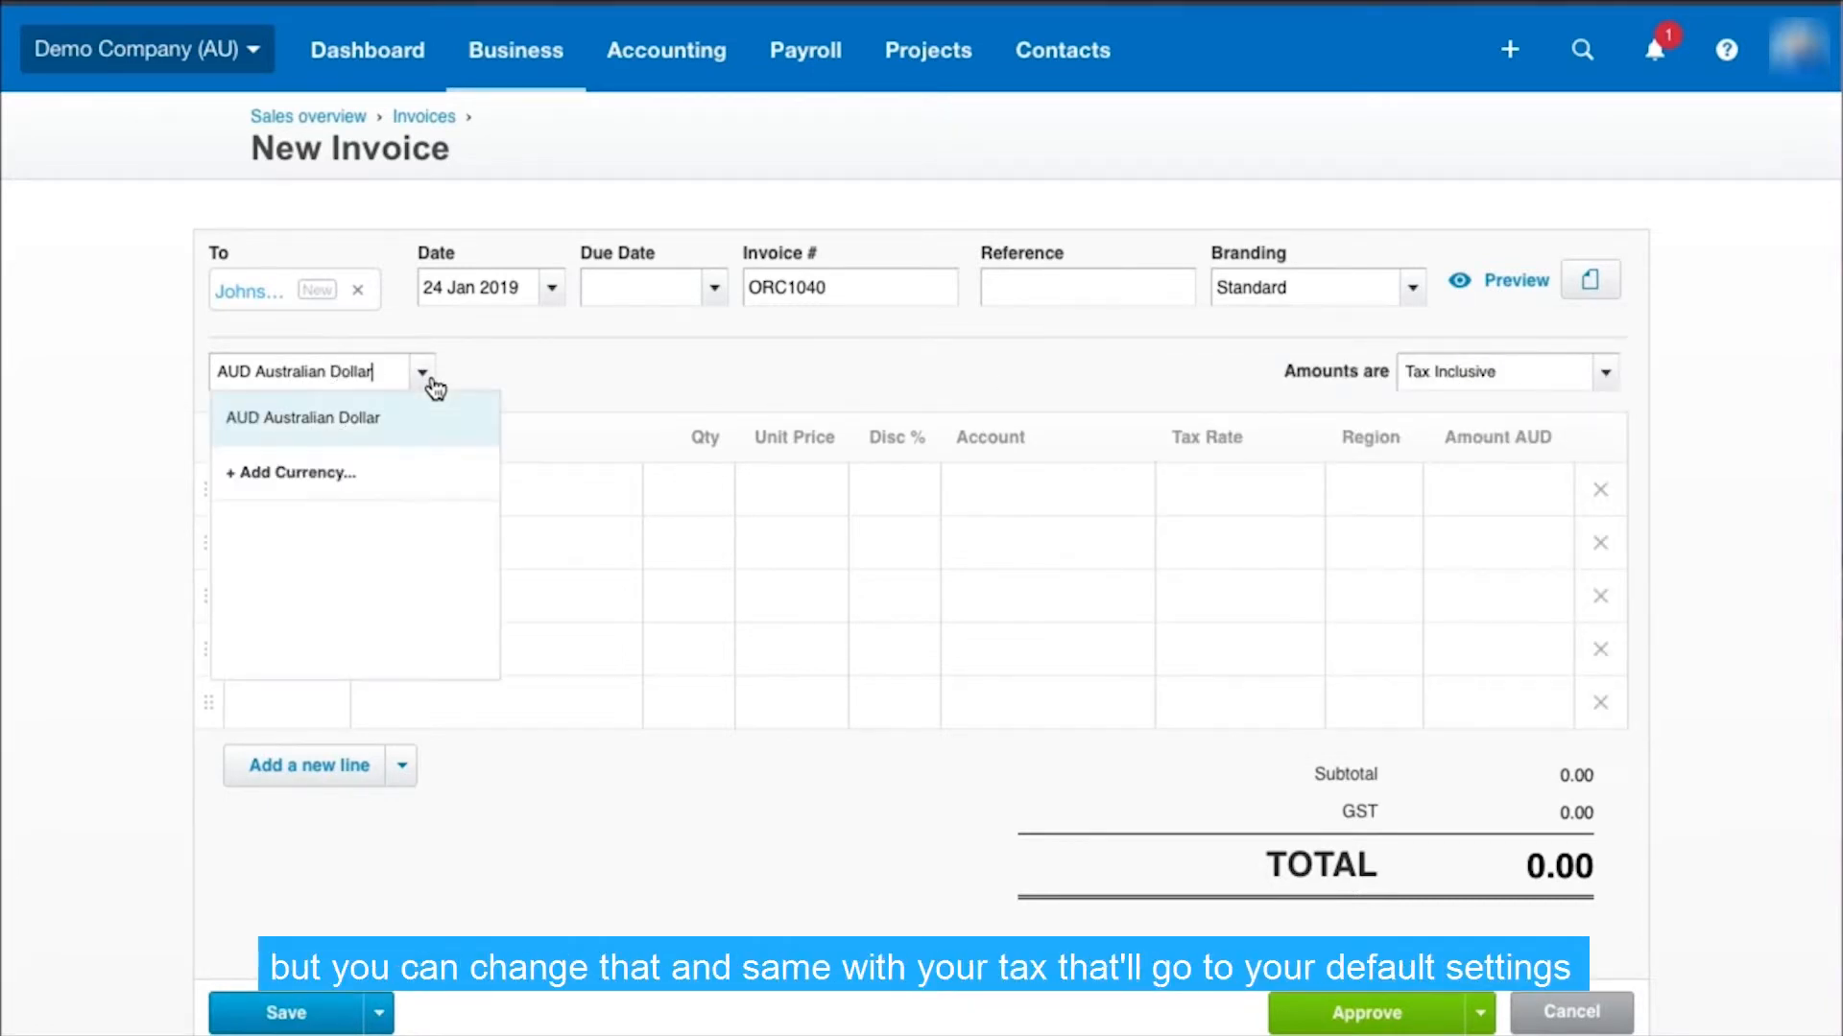
{"action": "left_click", "coordinate": [436, 382]}
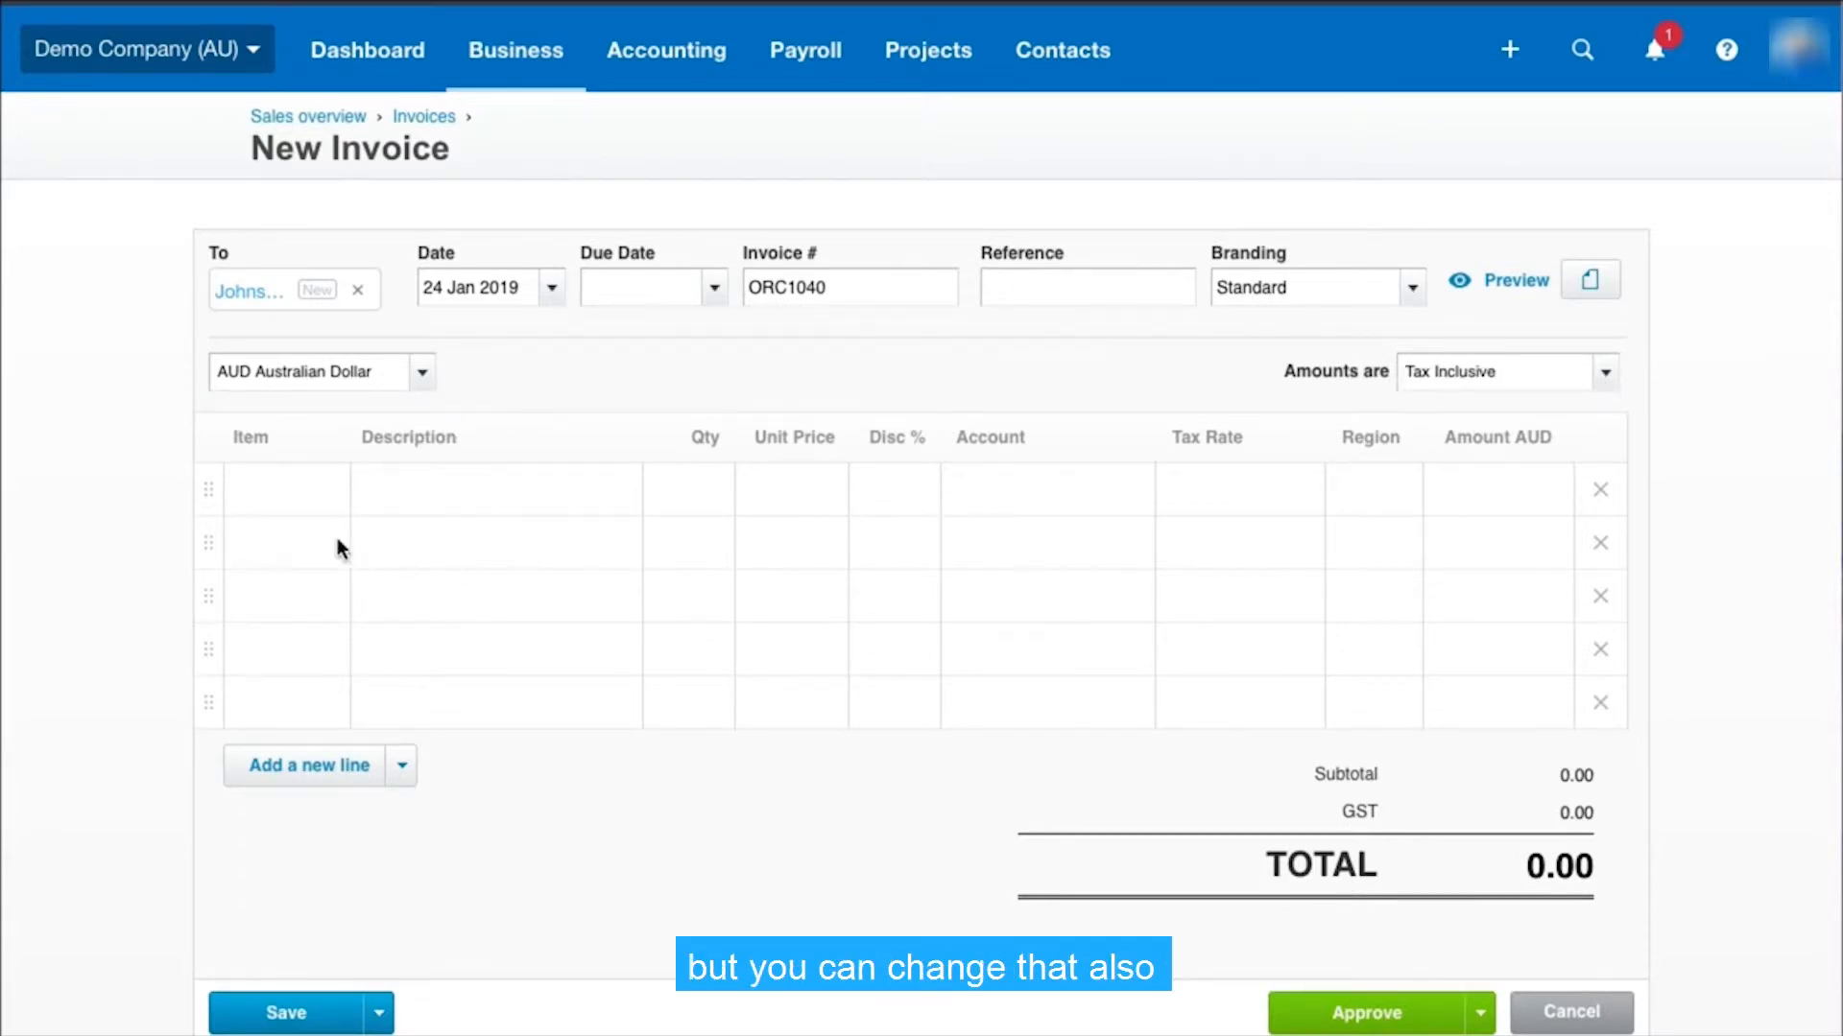
Add the inventory item GB1-White: Golf balls - white single to the first invoice line
{"action": "left_click", "coordinate": [390, 494]}
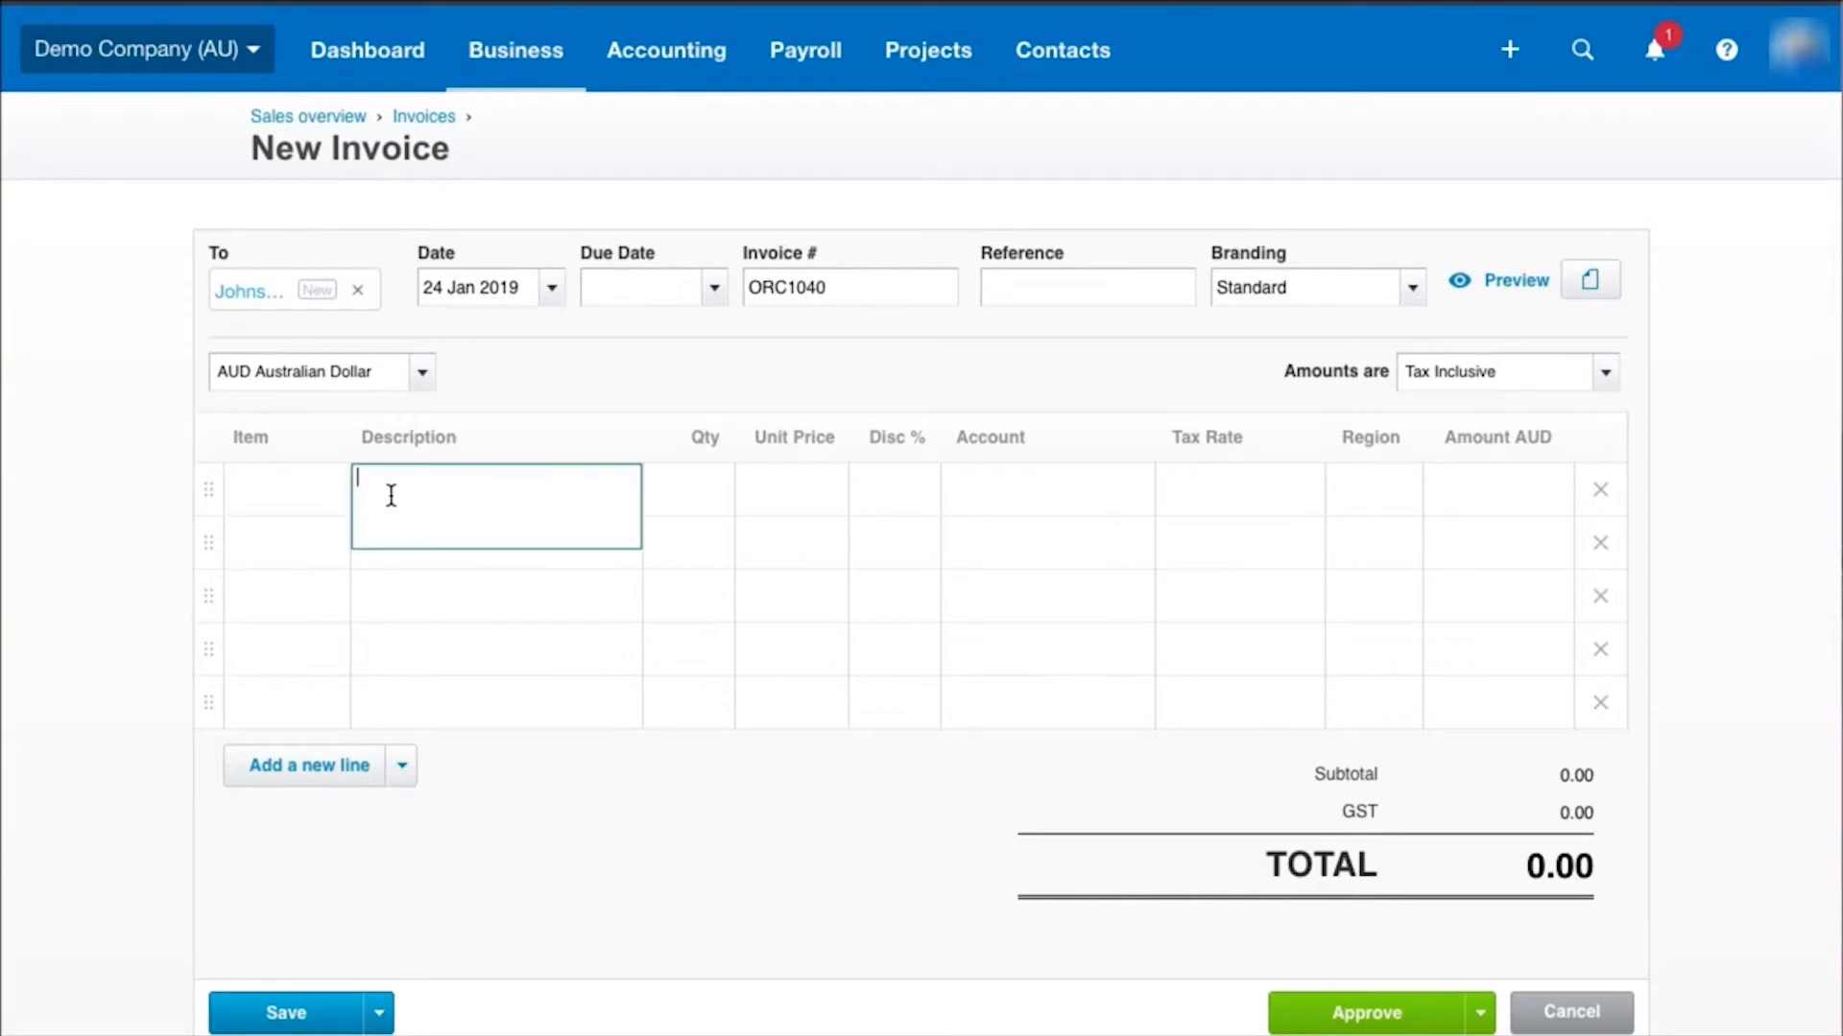
{"action": "left_click", "coordinate": [308, 477]}
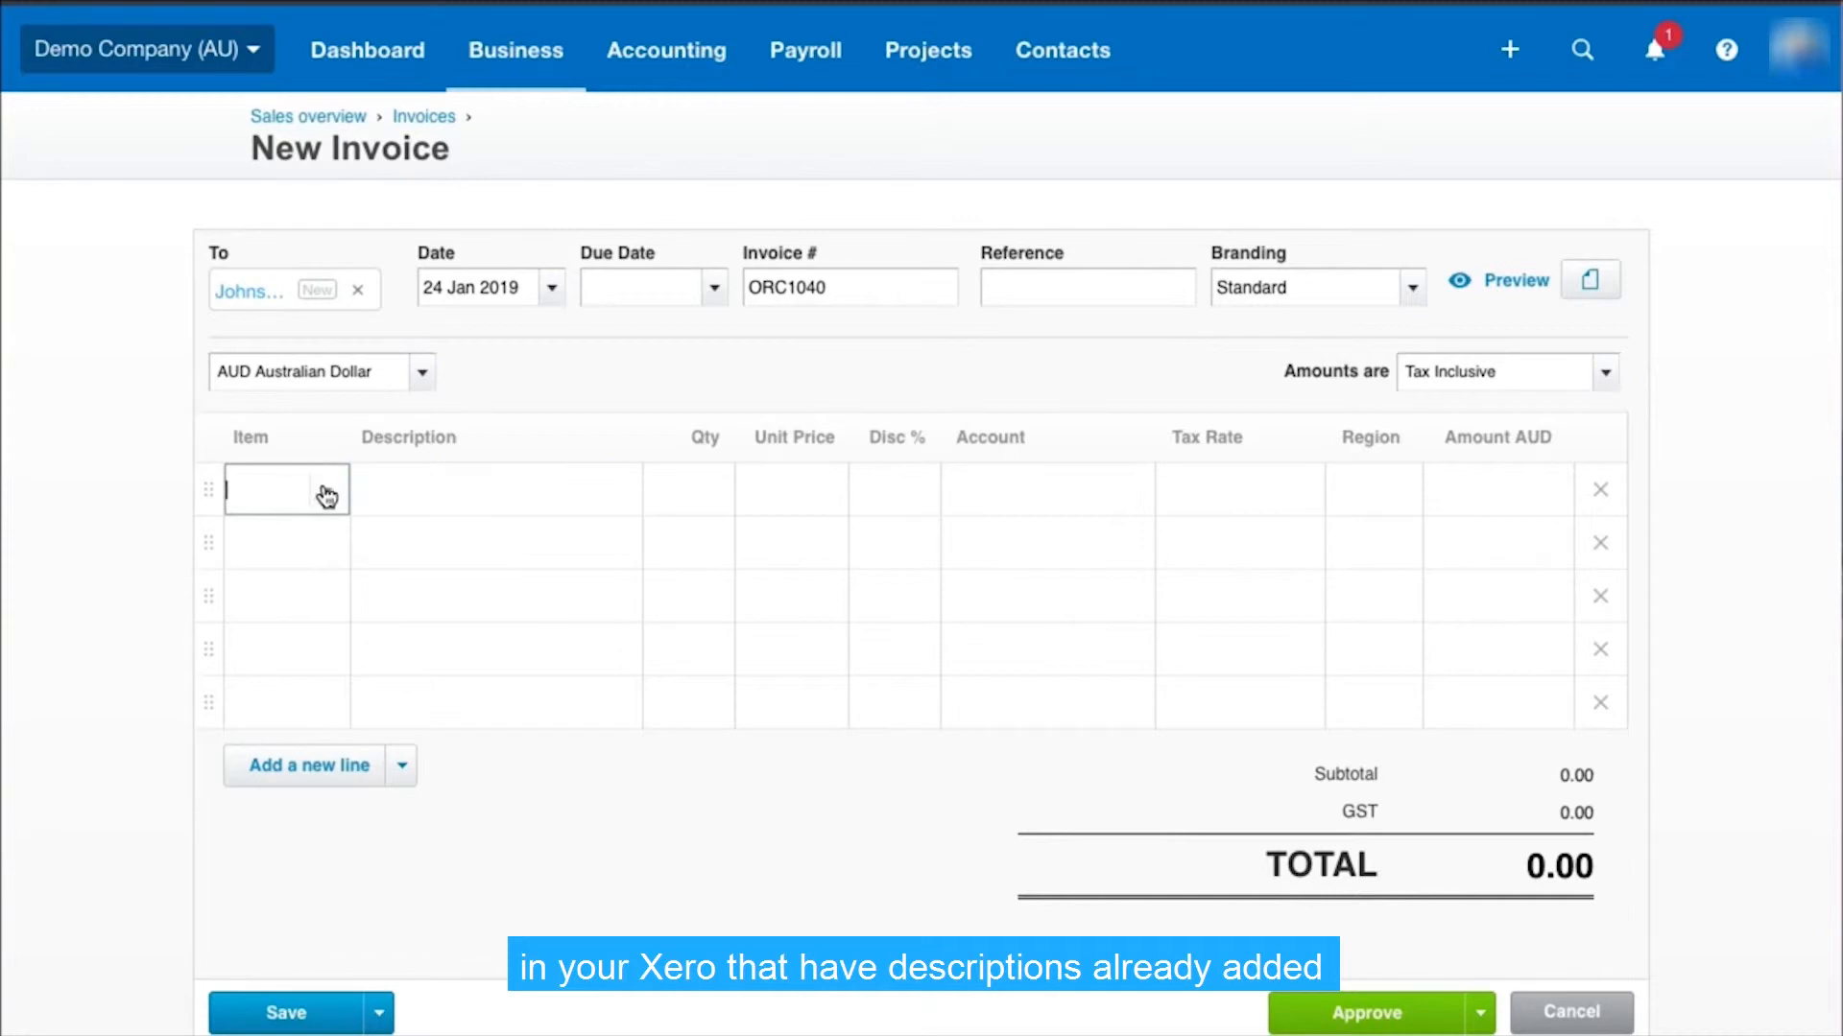
{"action": "left_click", "coordinate": [326, 490]}
{"action": "left_click", "coordinate": [324, 754]}
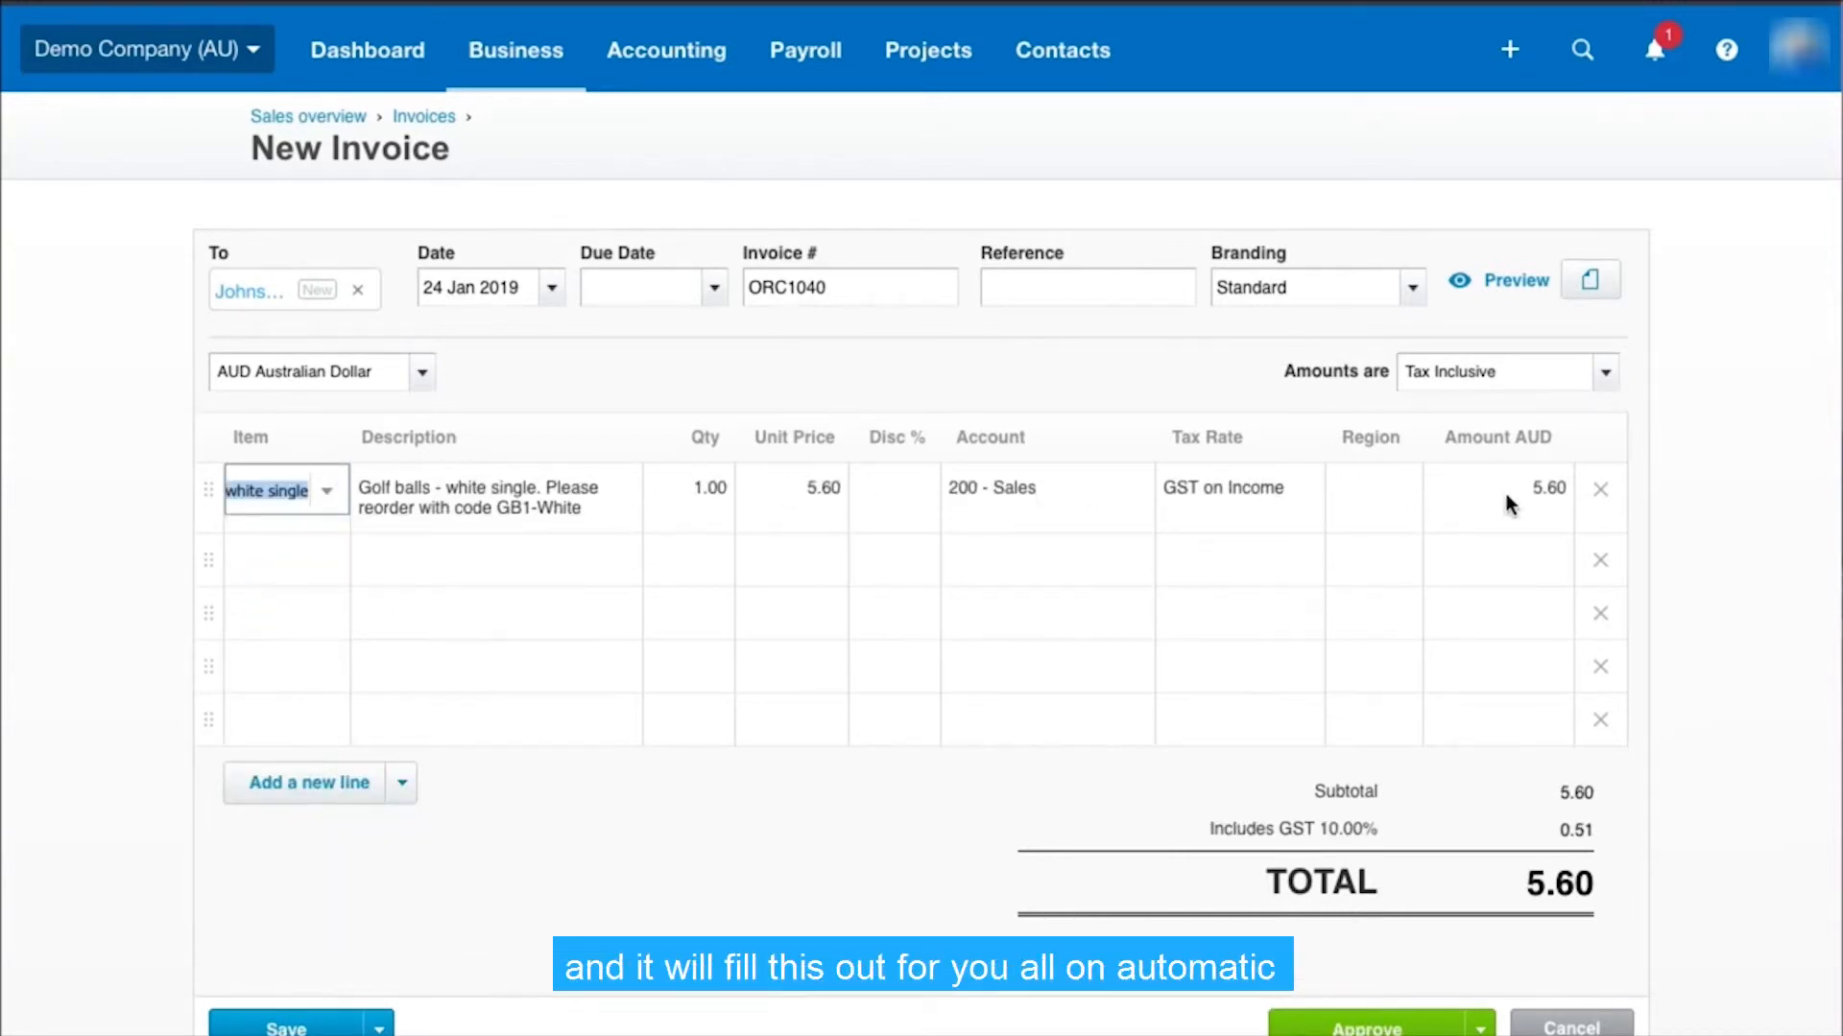
{"action": "left_click", "coordinate": [477, 628]}
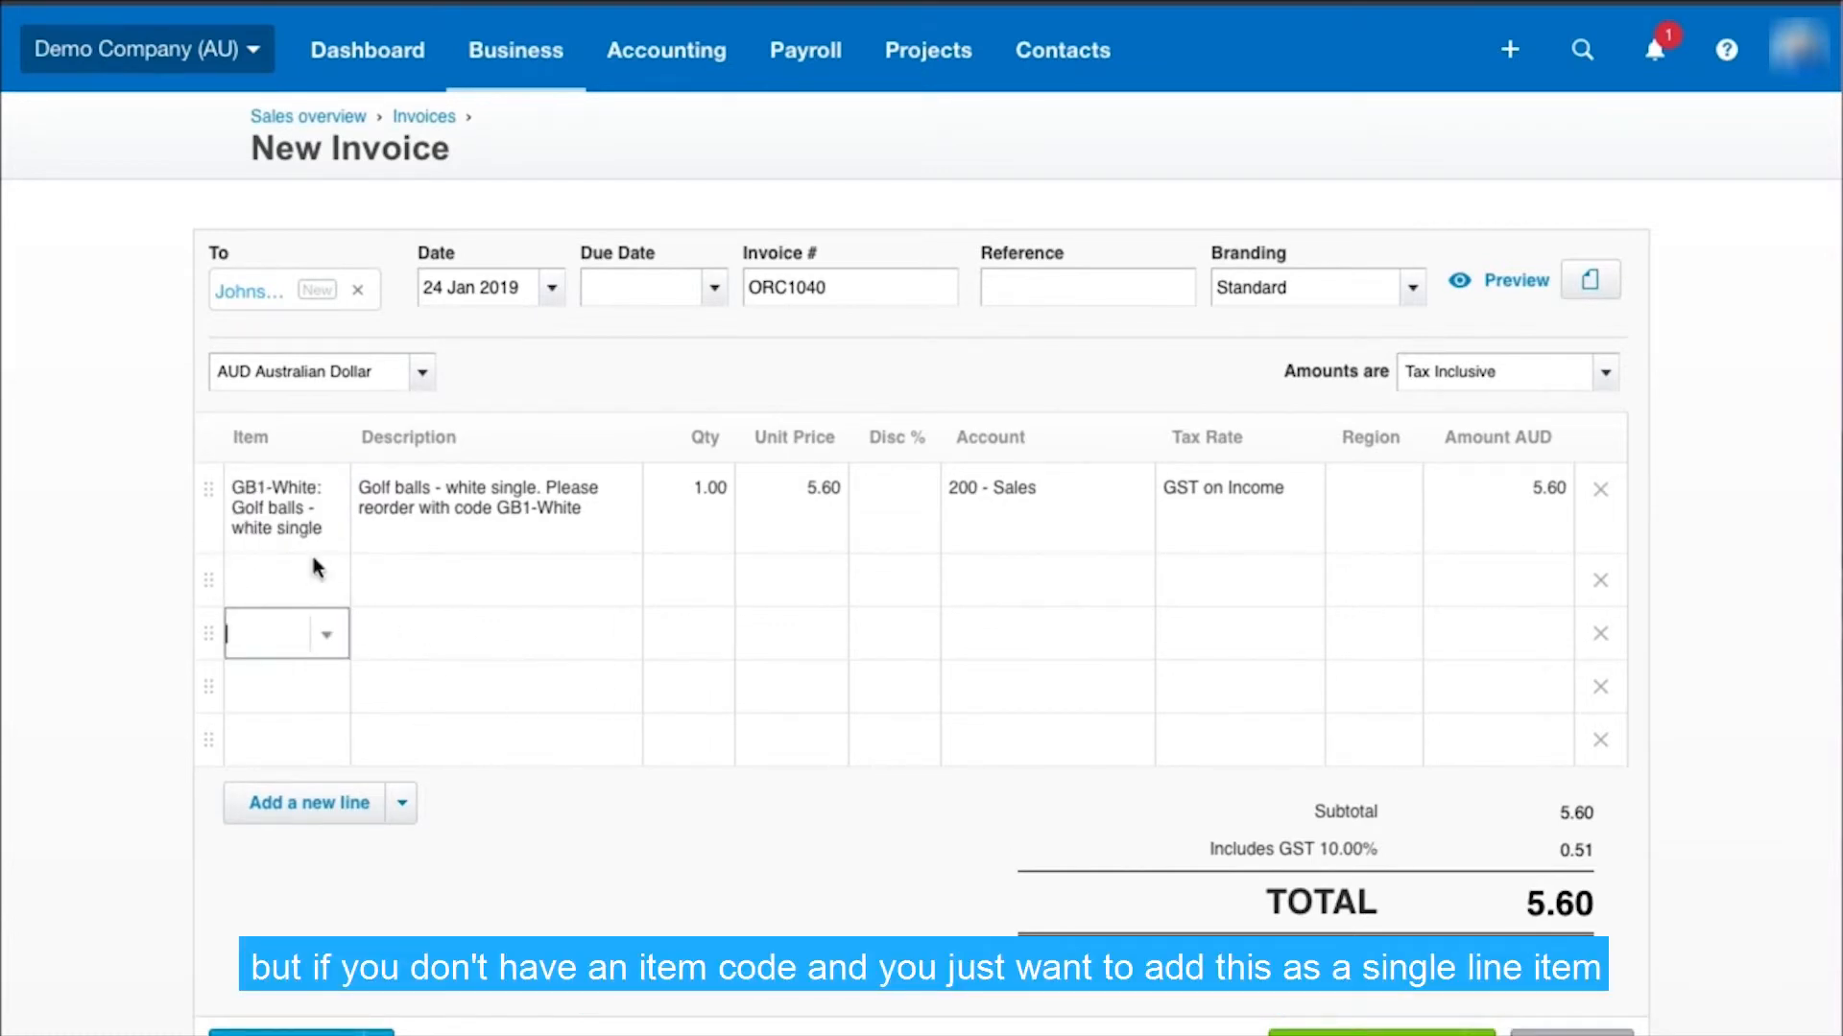
Fill in the second invoice line with the description Sundry items, quantity 1 and unit price 20
{"action": "left_click", "coordinate": [392, 583]}
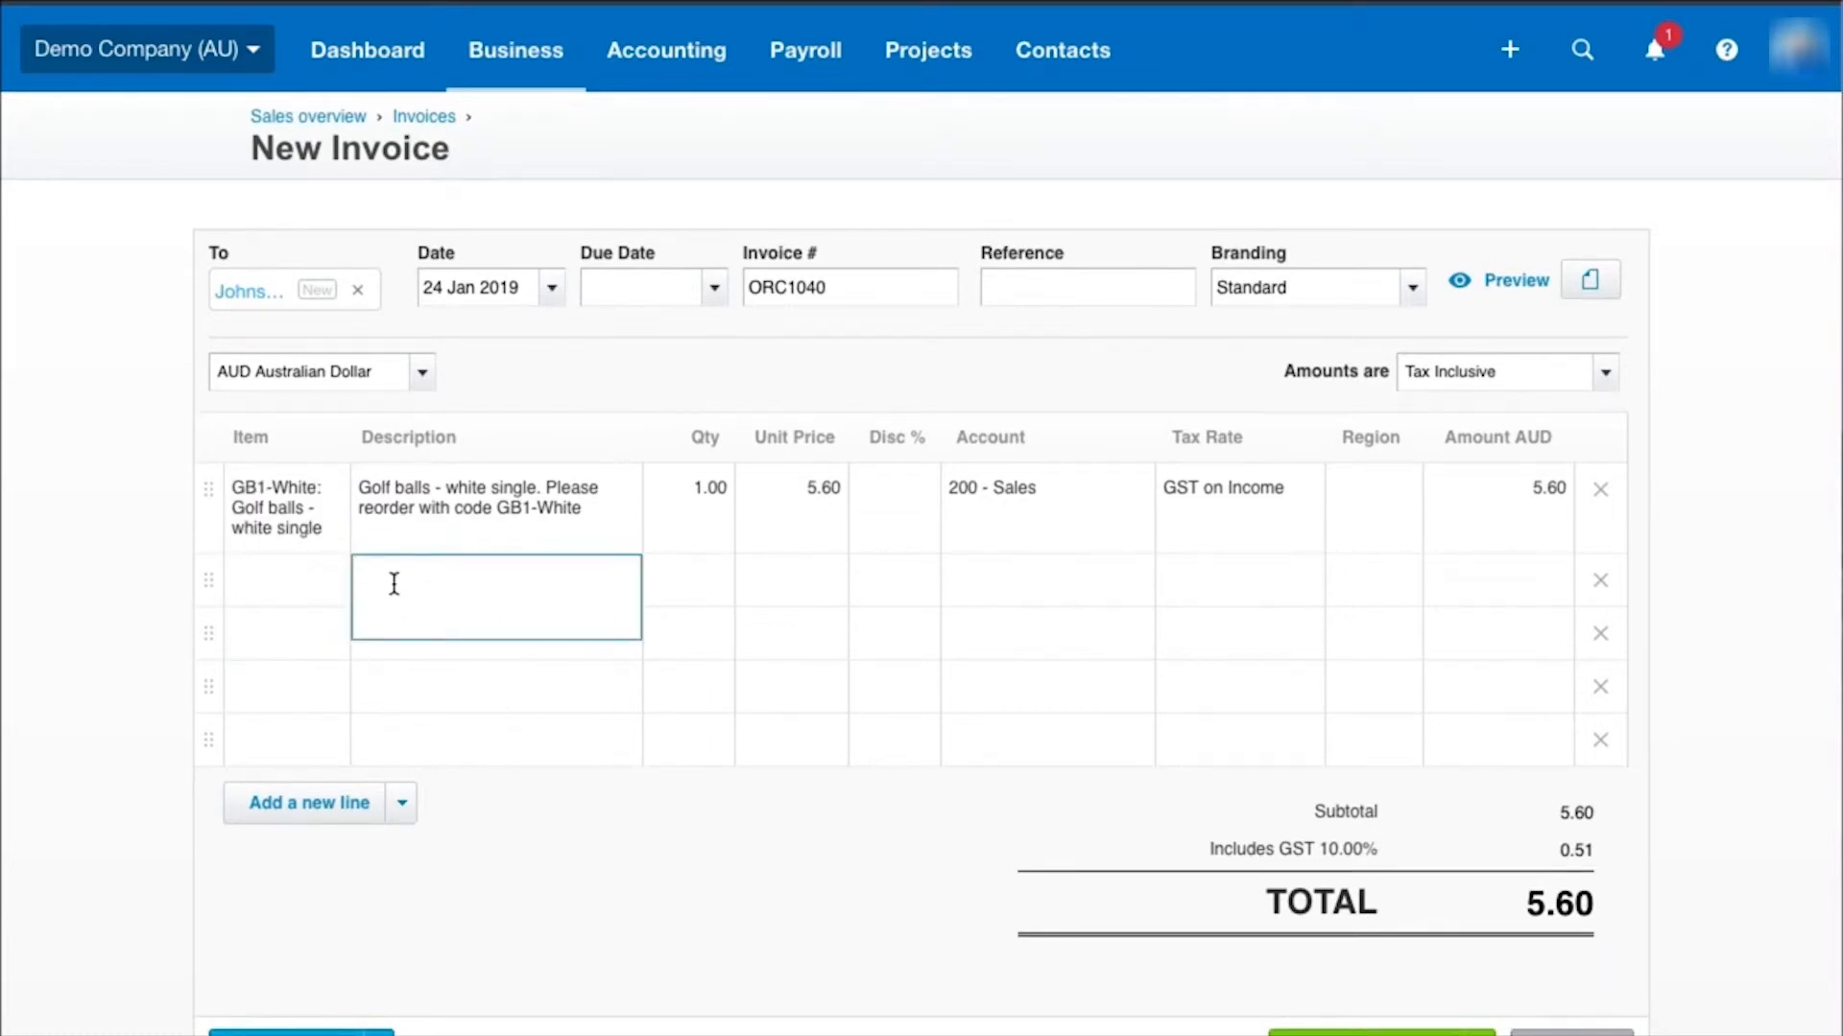
{"action": "type", "text": "Sundry items"}
{"action": "left_click", "coordinate": [687, 601]}
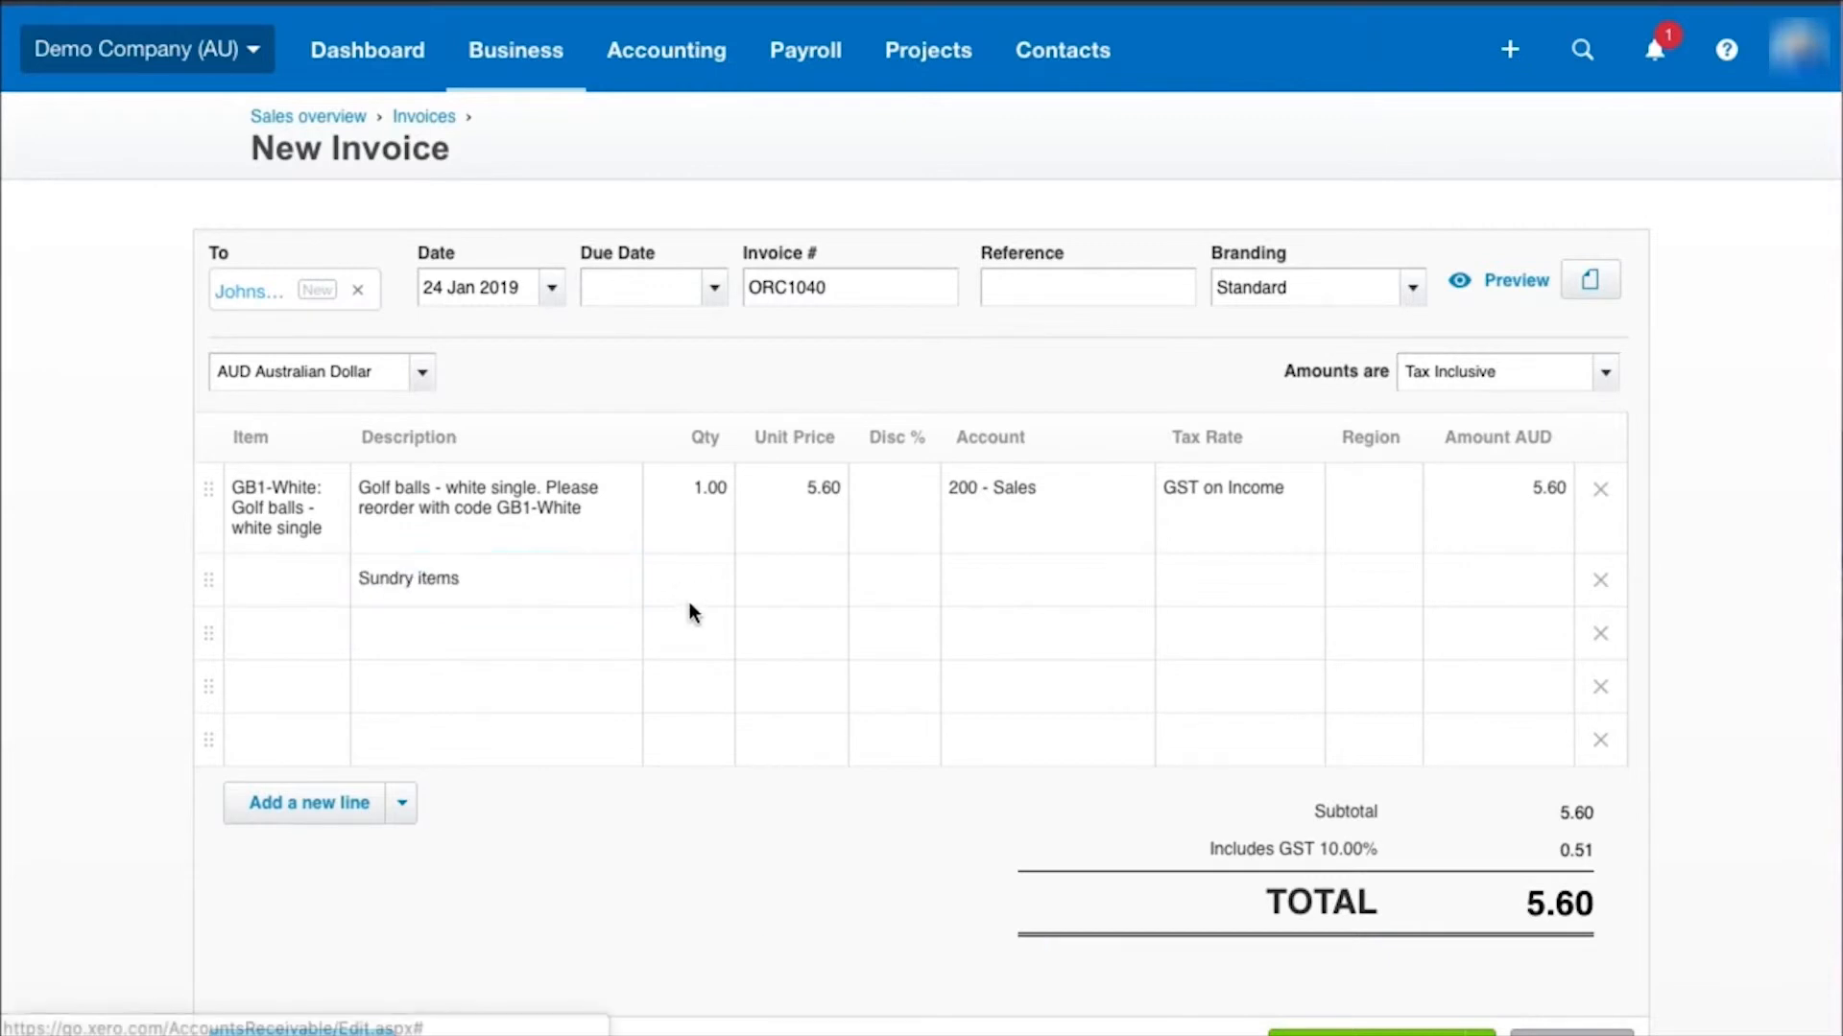
{"action": "type", "text": "1"}
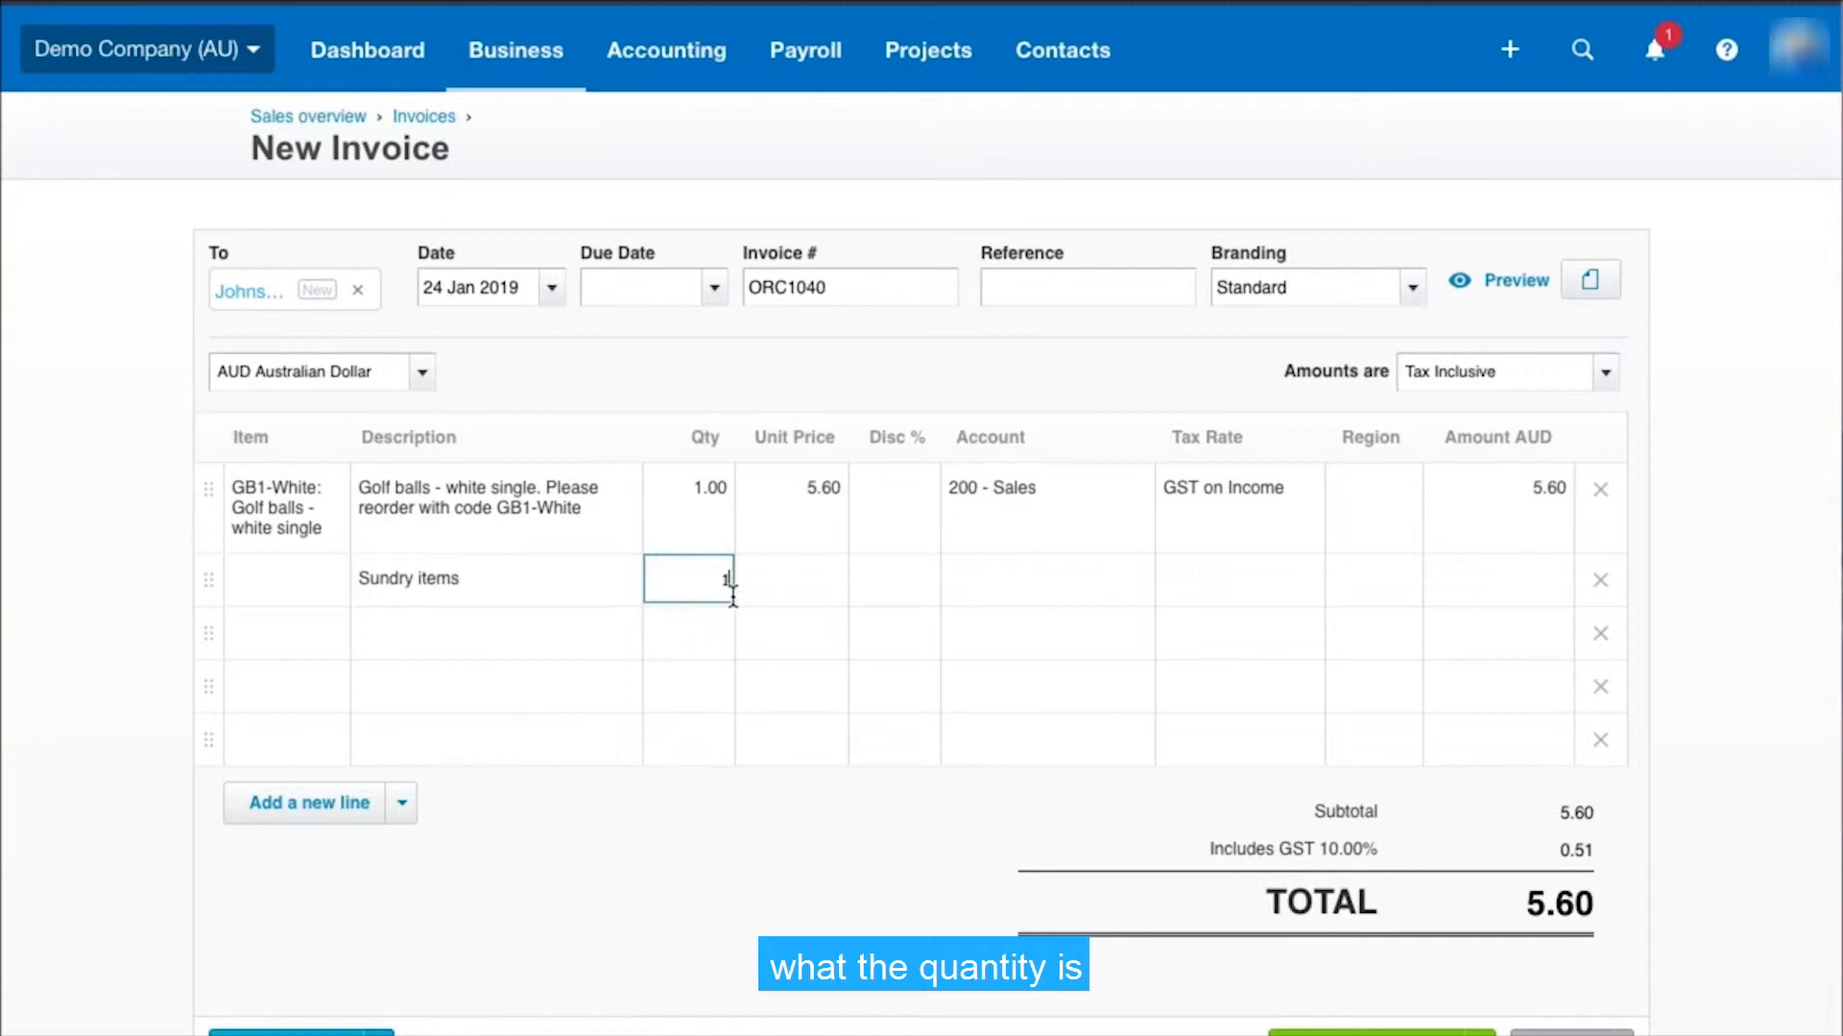
{"action": "left_click", "coordinate": [781, 576]}
{"action": "type", "text": "20"}
{"action": "key", "text": "Tab"}
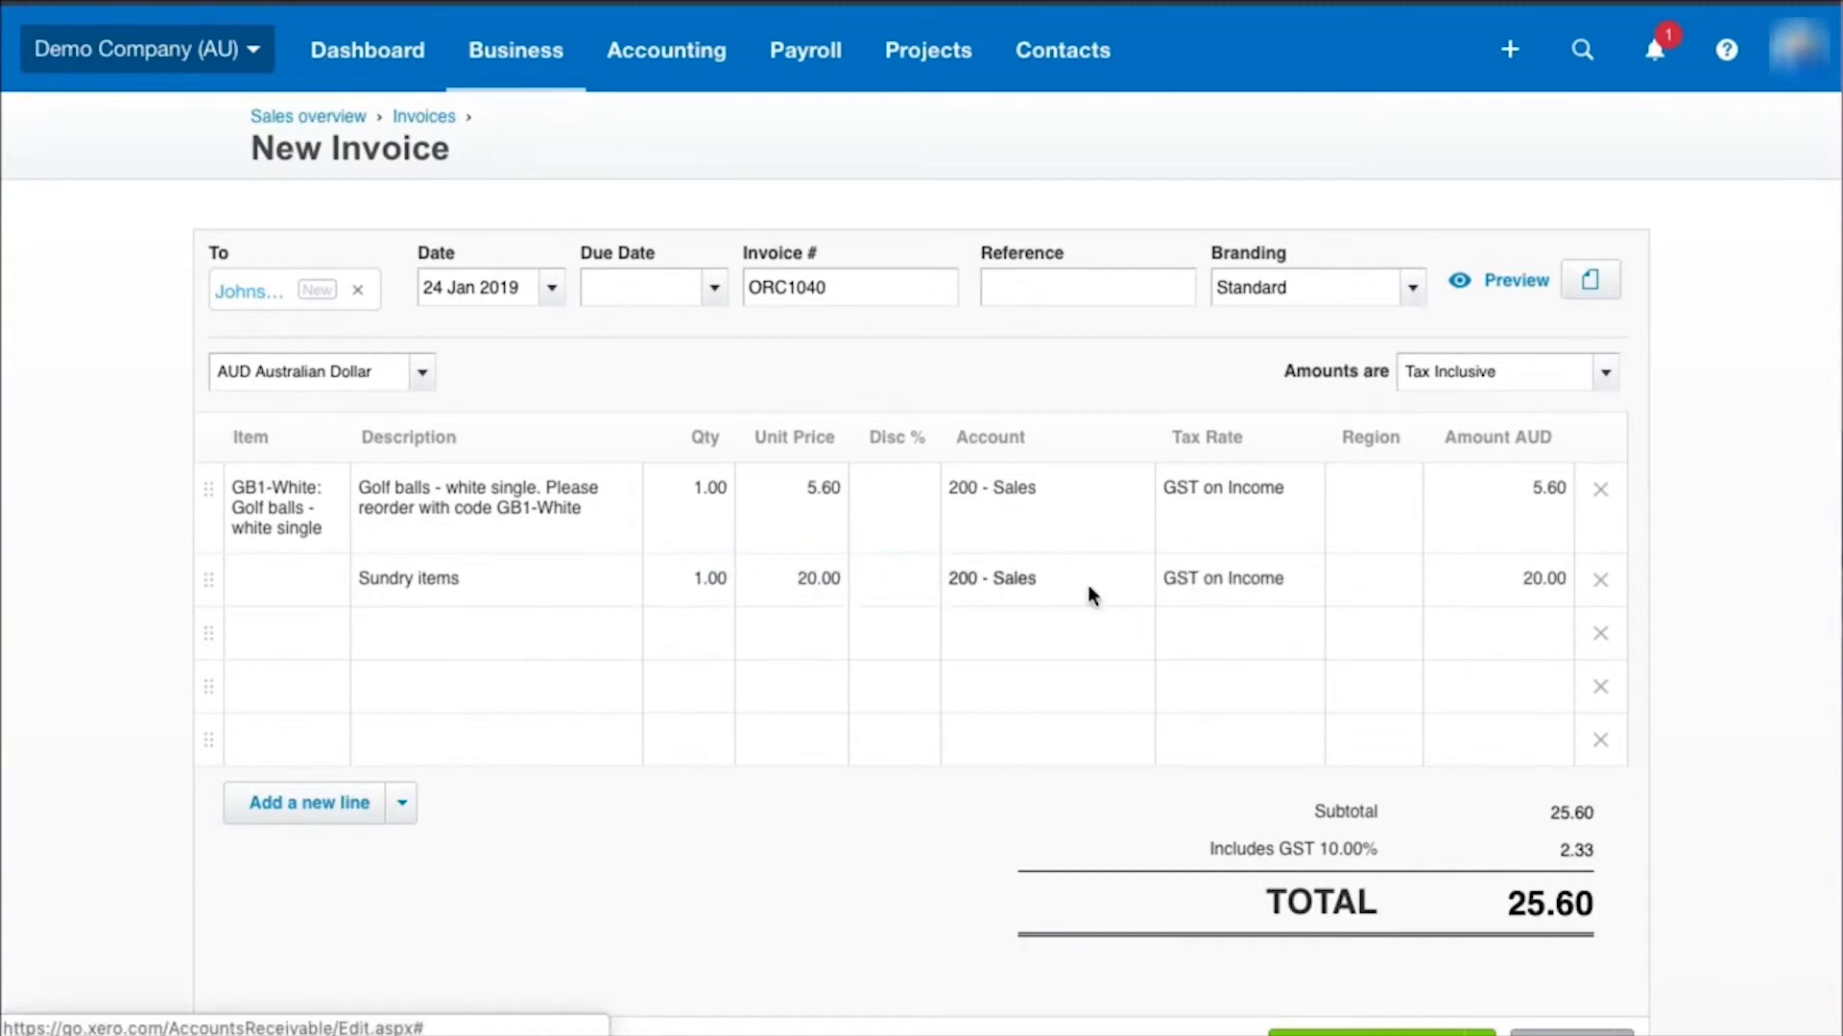
Set the tax rate of the Sundry items line to GST Free Income
{"action": "left_click", "coordinate": [1089, 584]}
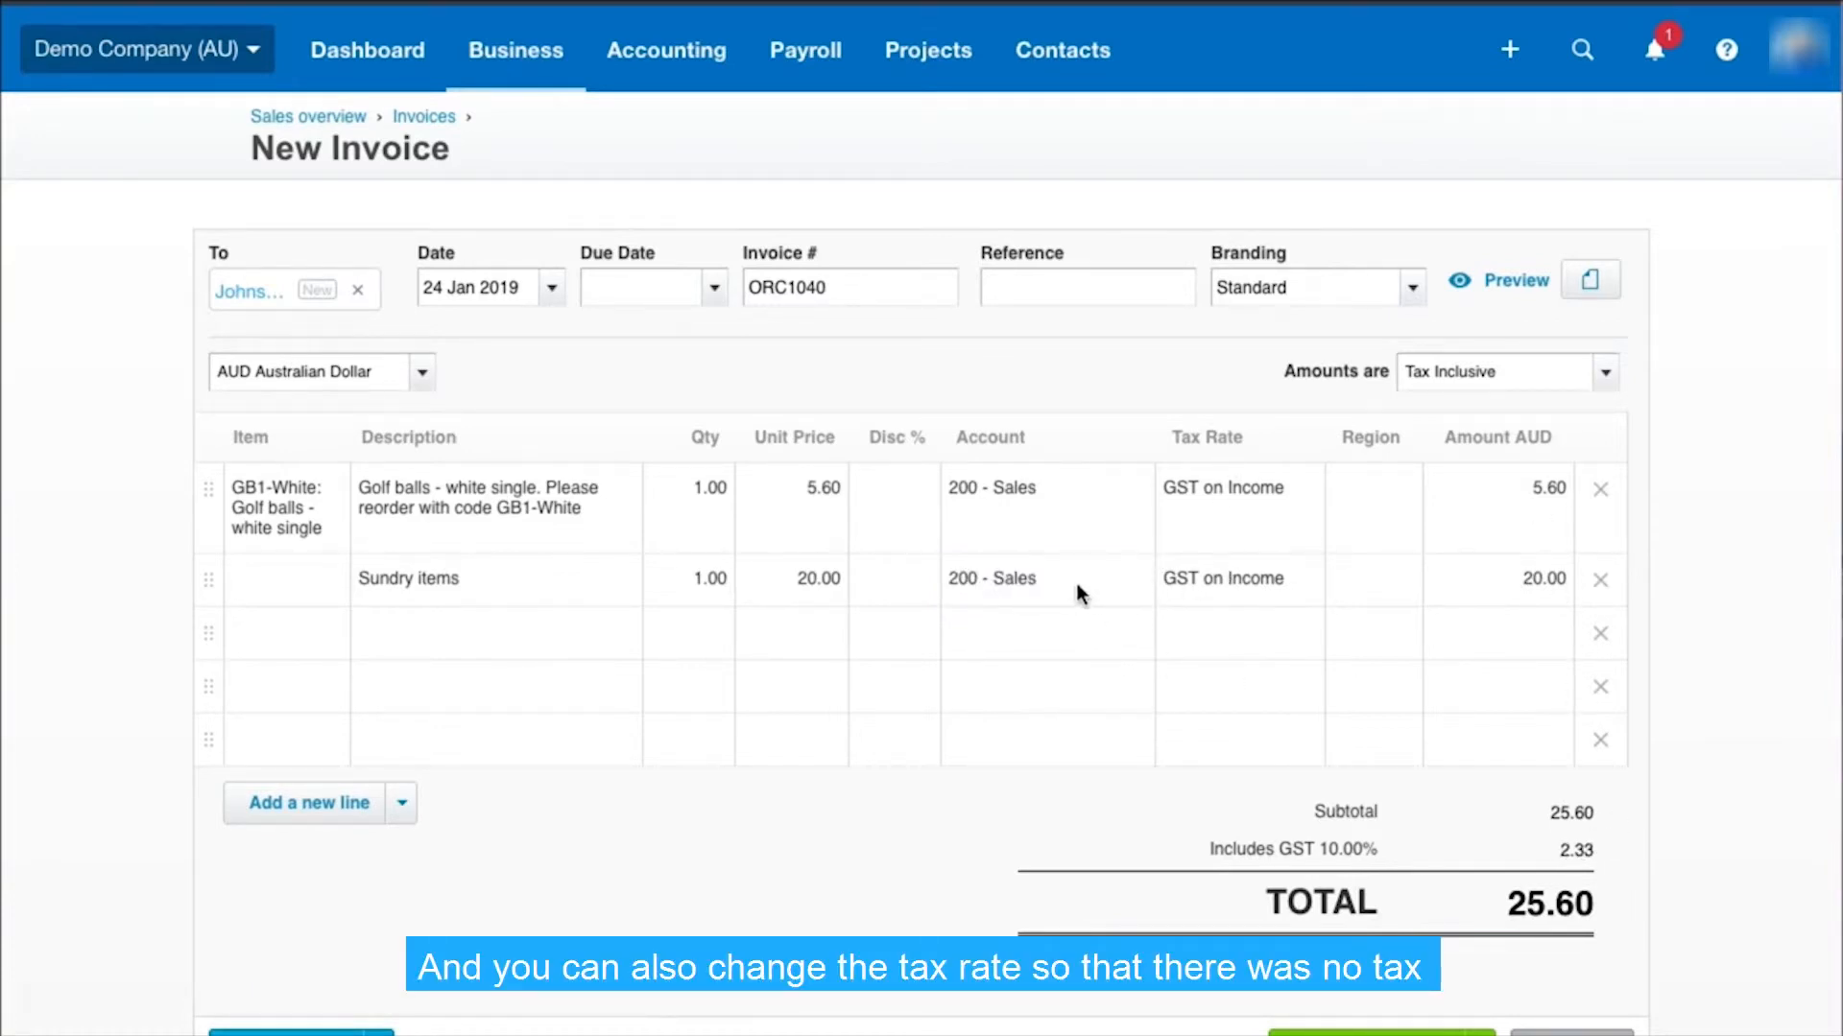
{"action": "left_click", "coordinate": [1269, 584]}
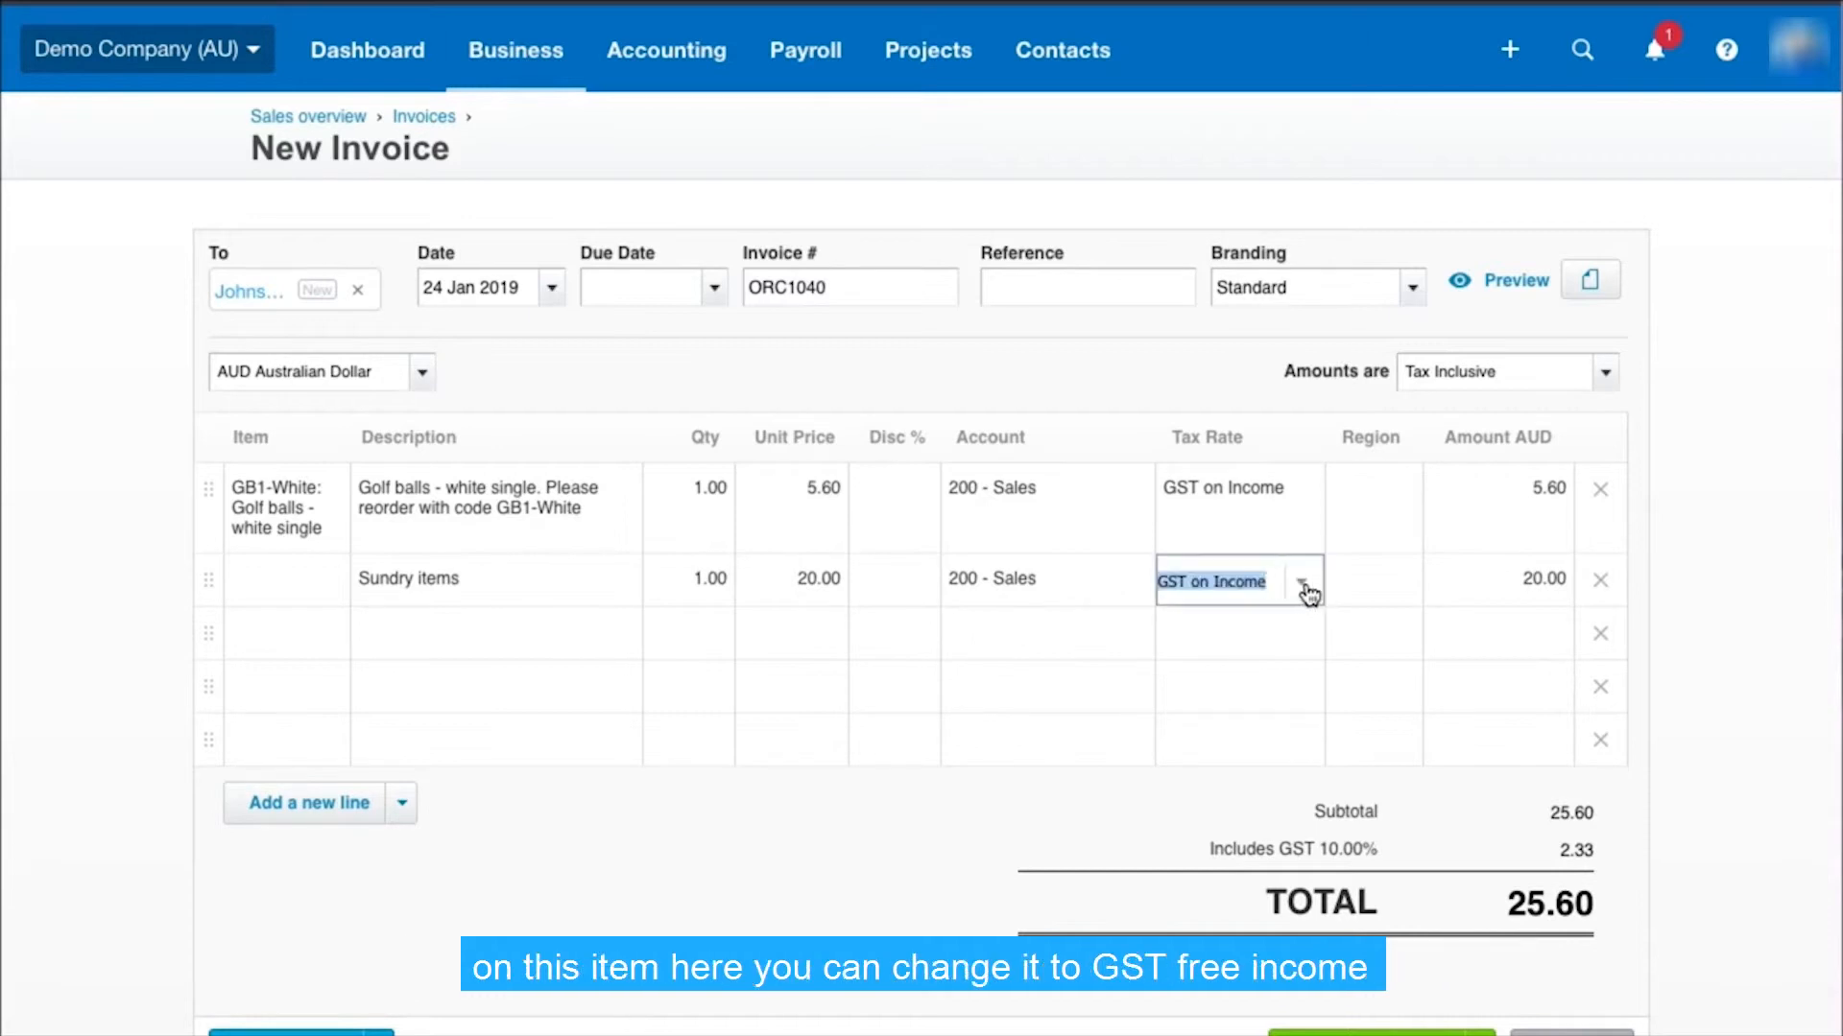
{"action": "left_click", "coordinate": [1300, 584]}
{"action": "left_click", "coordinate": [1269, 743]}
{"action": "left_click", "coordinate": [1375, 580]}
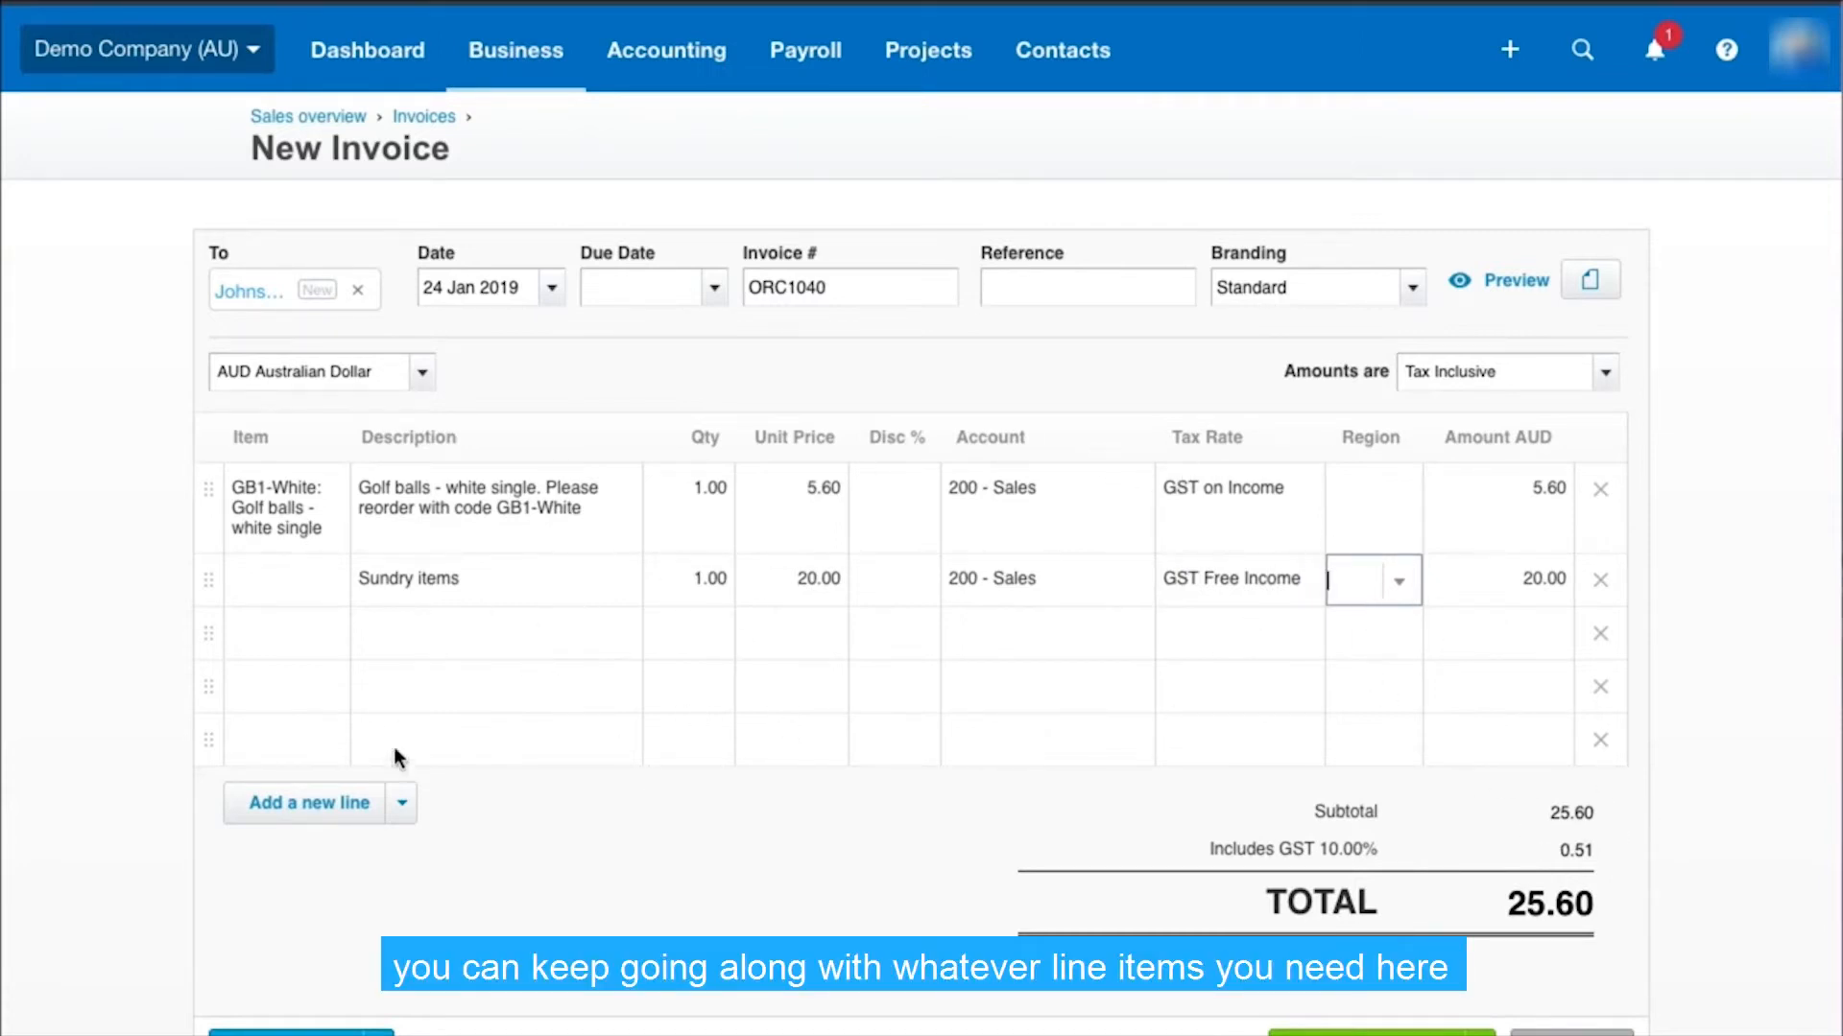
Check the options for adding several new lines to the invoice at once
{"action": "left_click", "coordinate": [403, 806]}
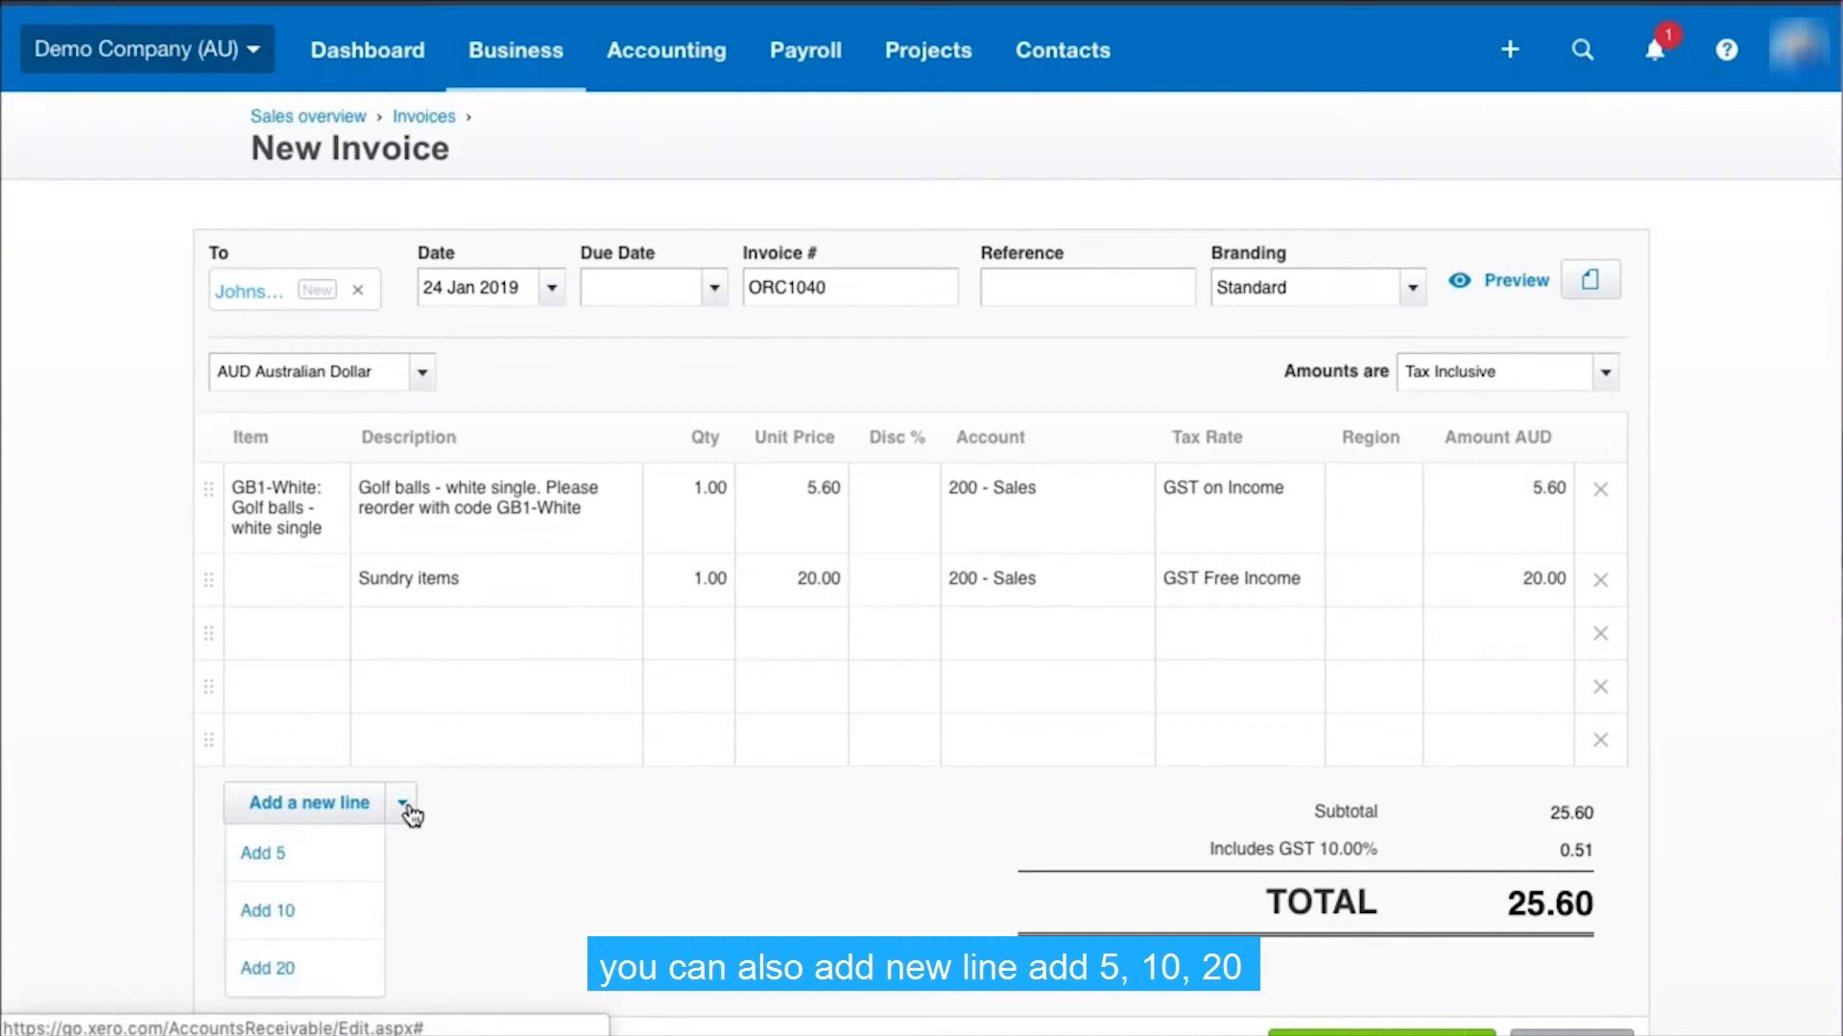
{"action": "left_click", "coordinate": [477, 686]}
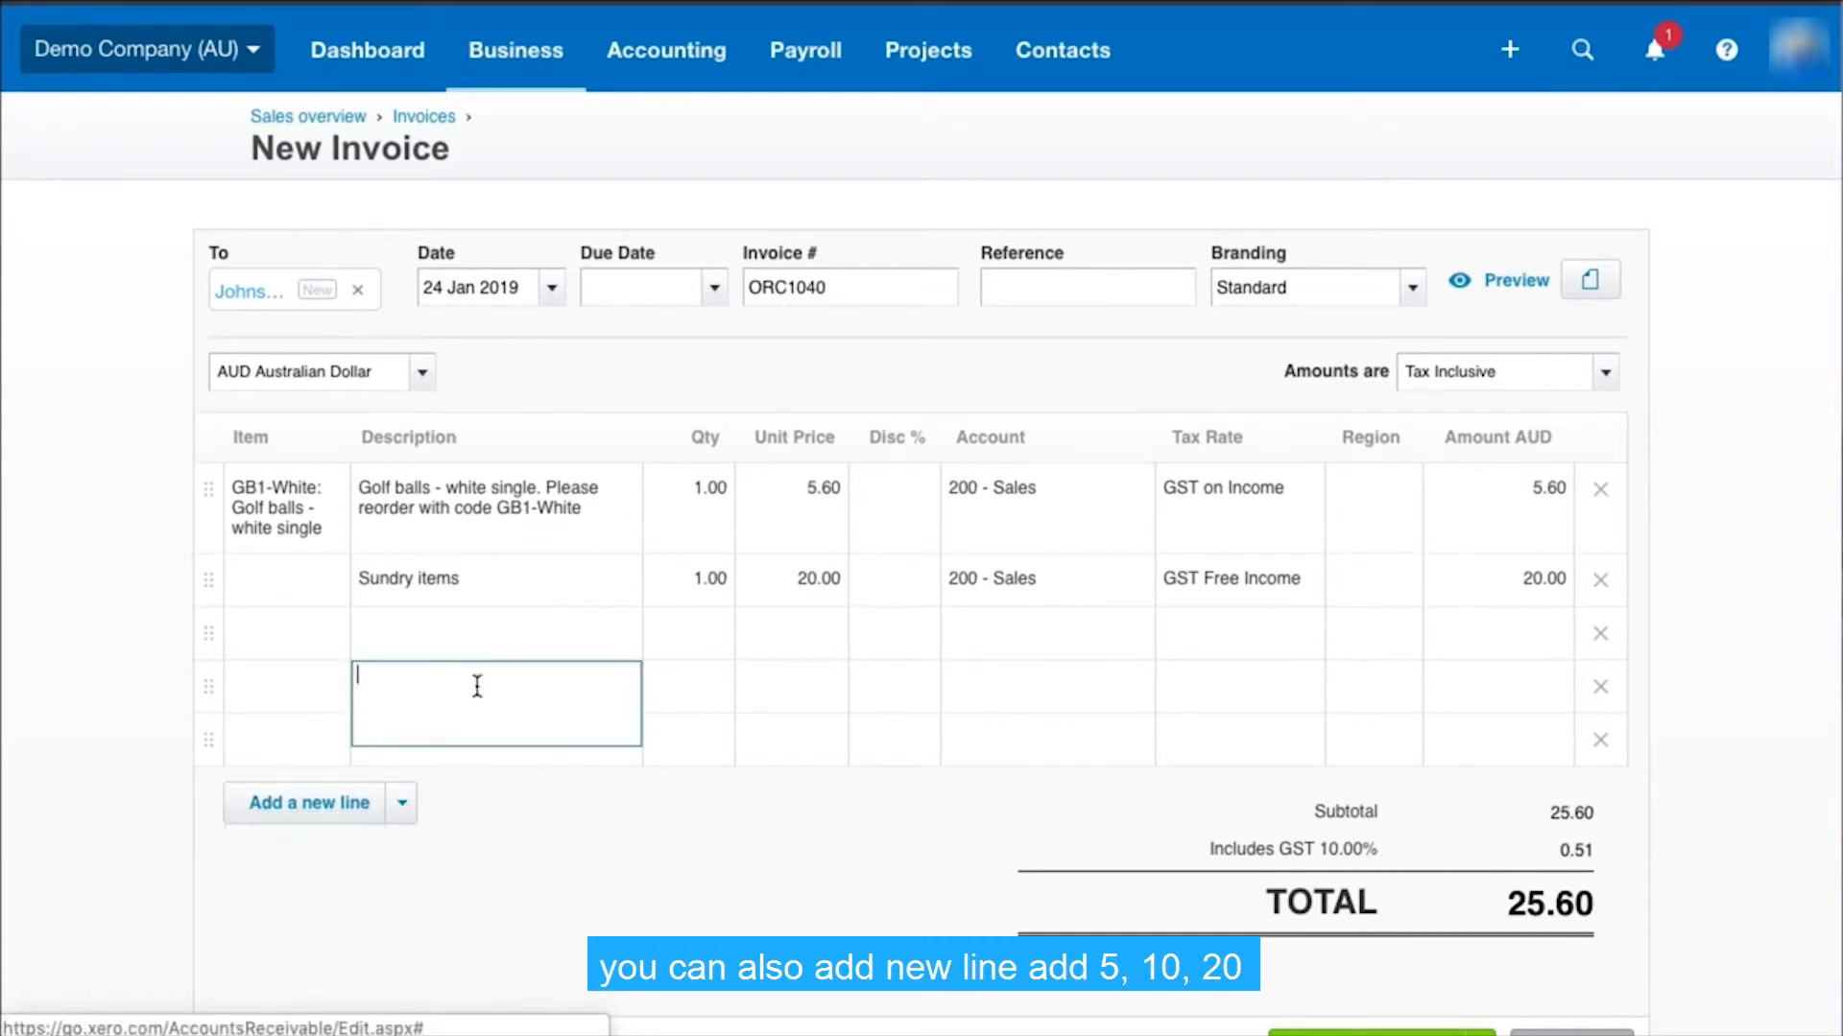
Open a preview of the draft invoice
{"action": "scroll", "coordinate": [572, 542], "scroll_direction": "down", "scroll_amount": 1}
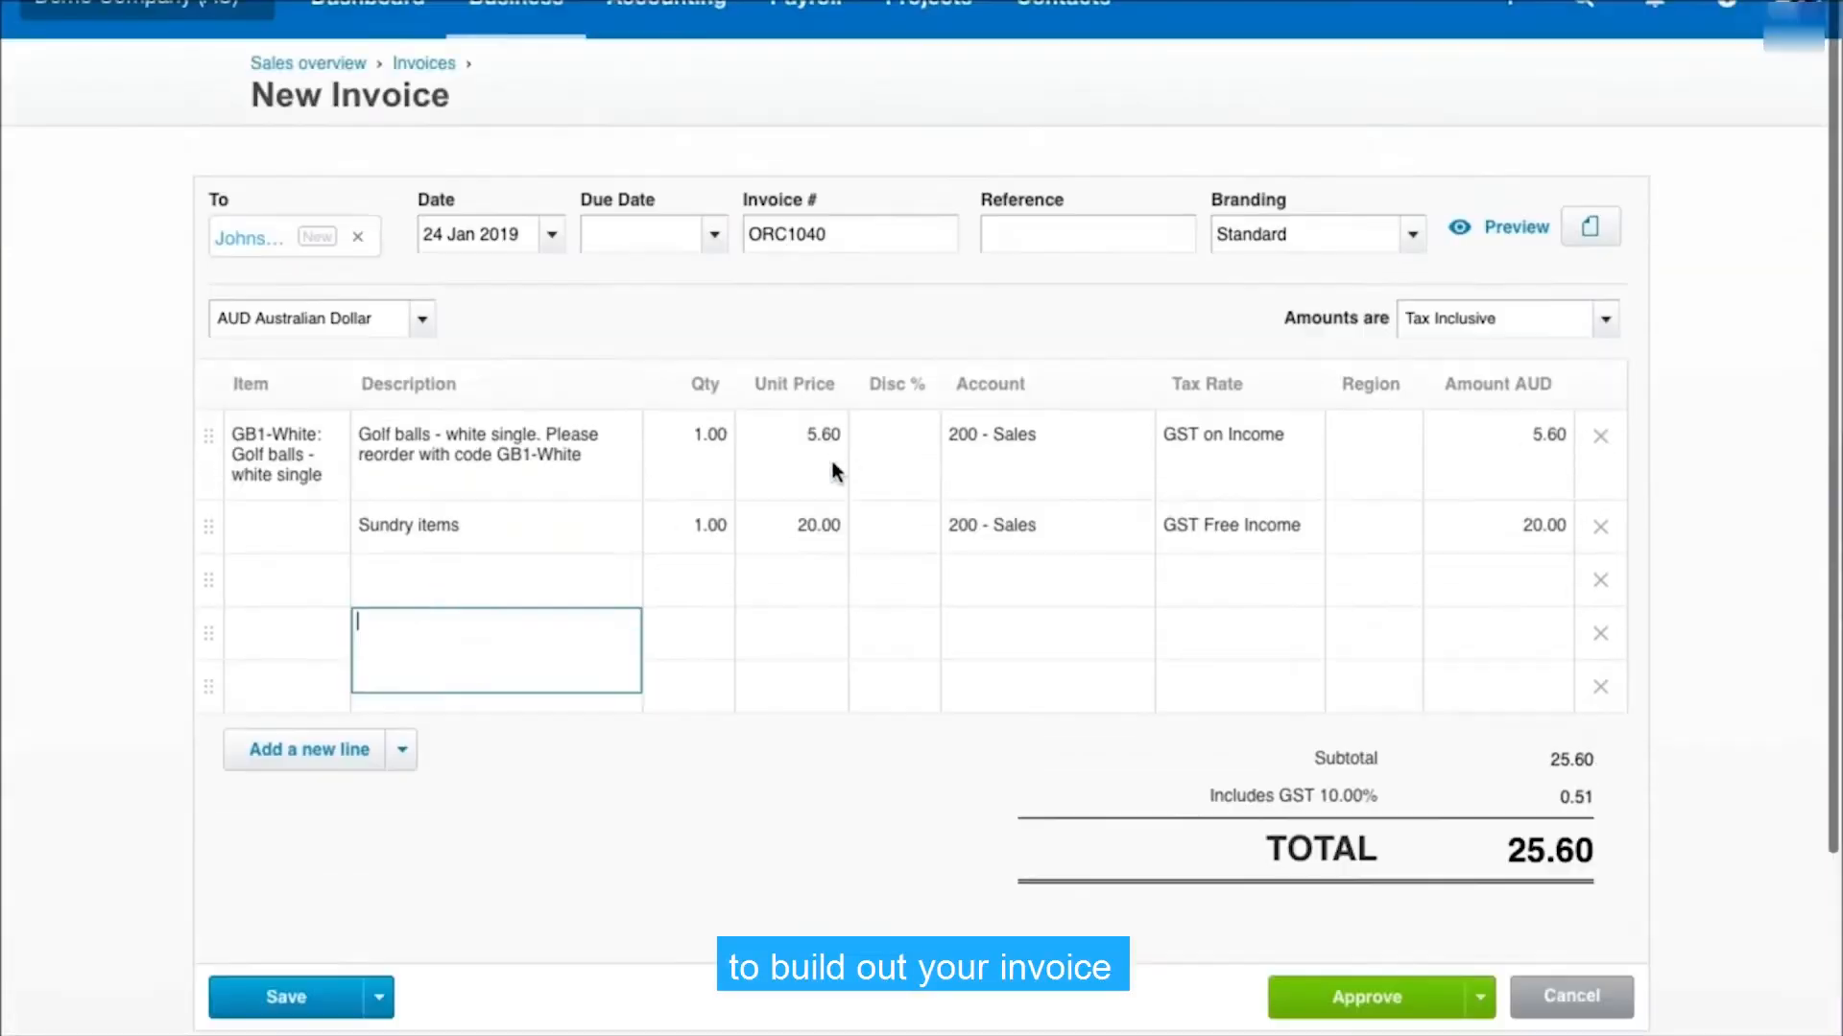
{"action": "scroll", "coordinate": [1428, 579], "scroll_direction": "up", "scroll_amount": 1}
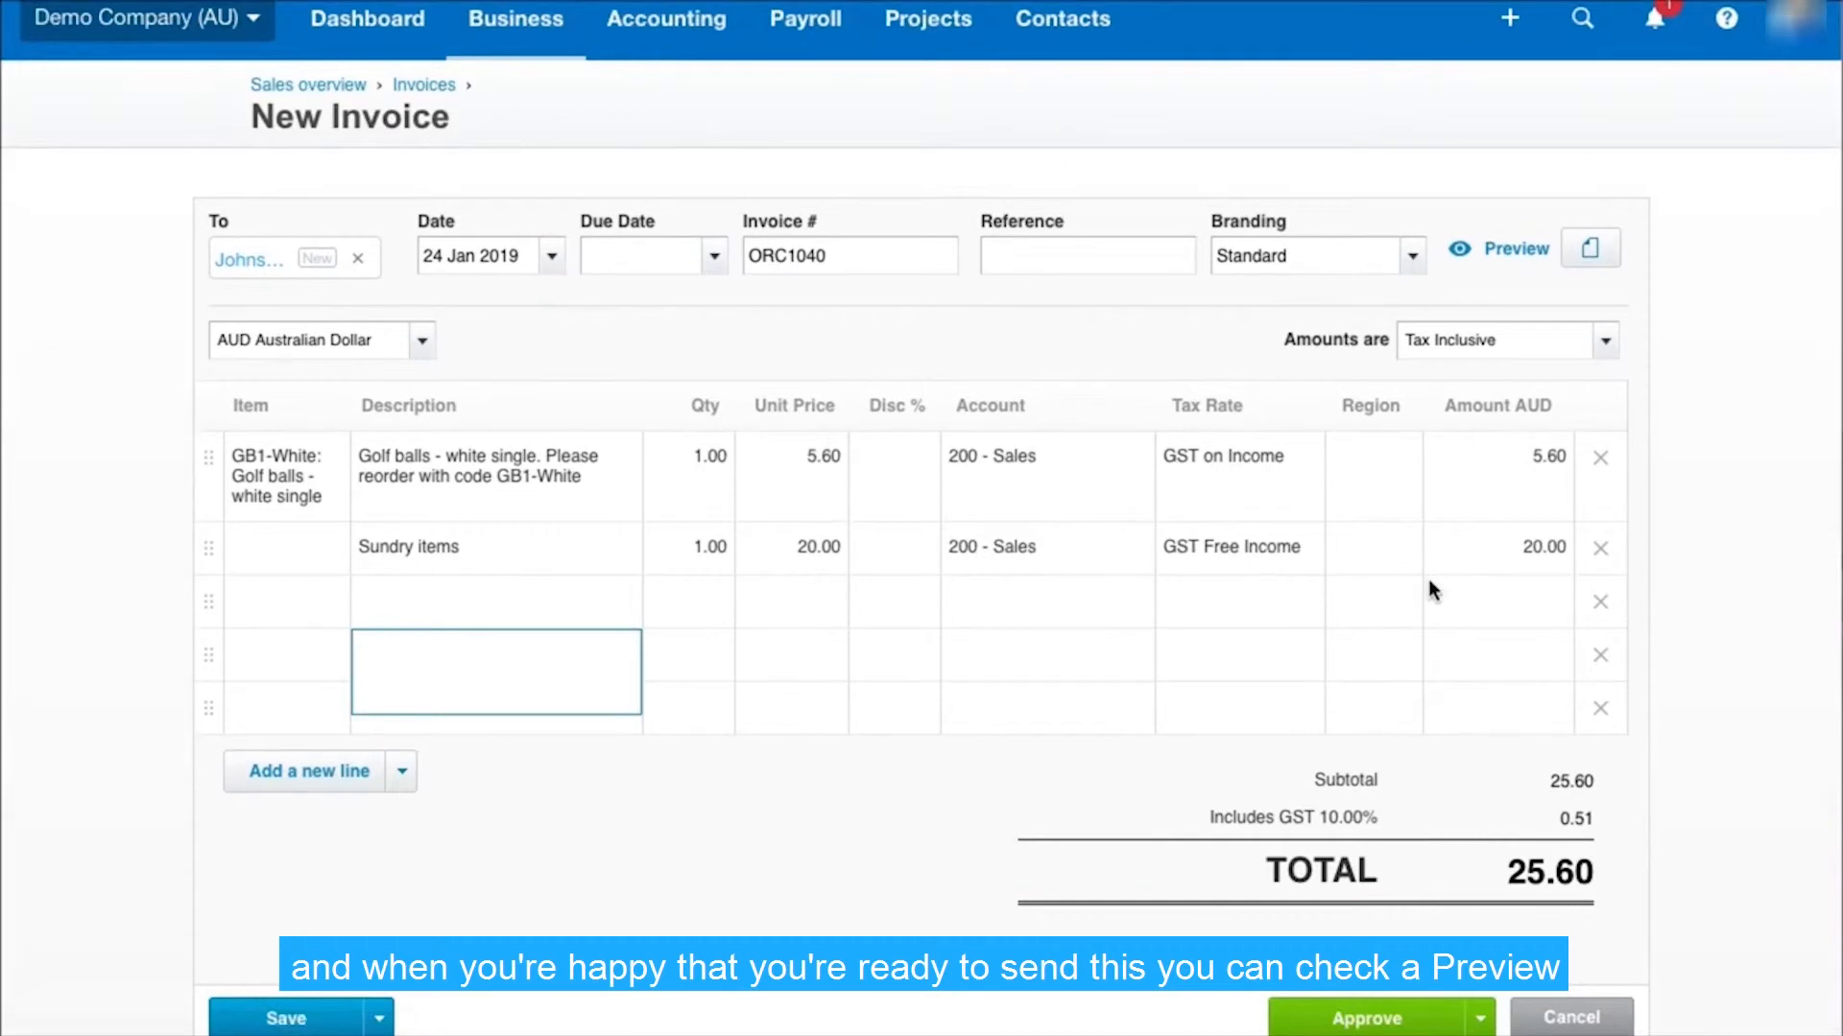
{"action": "left_click", "coordinate": [1507, 252]}
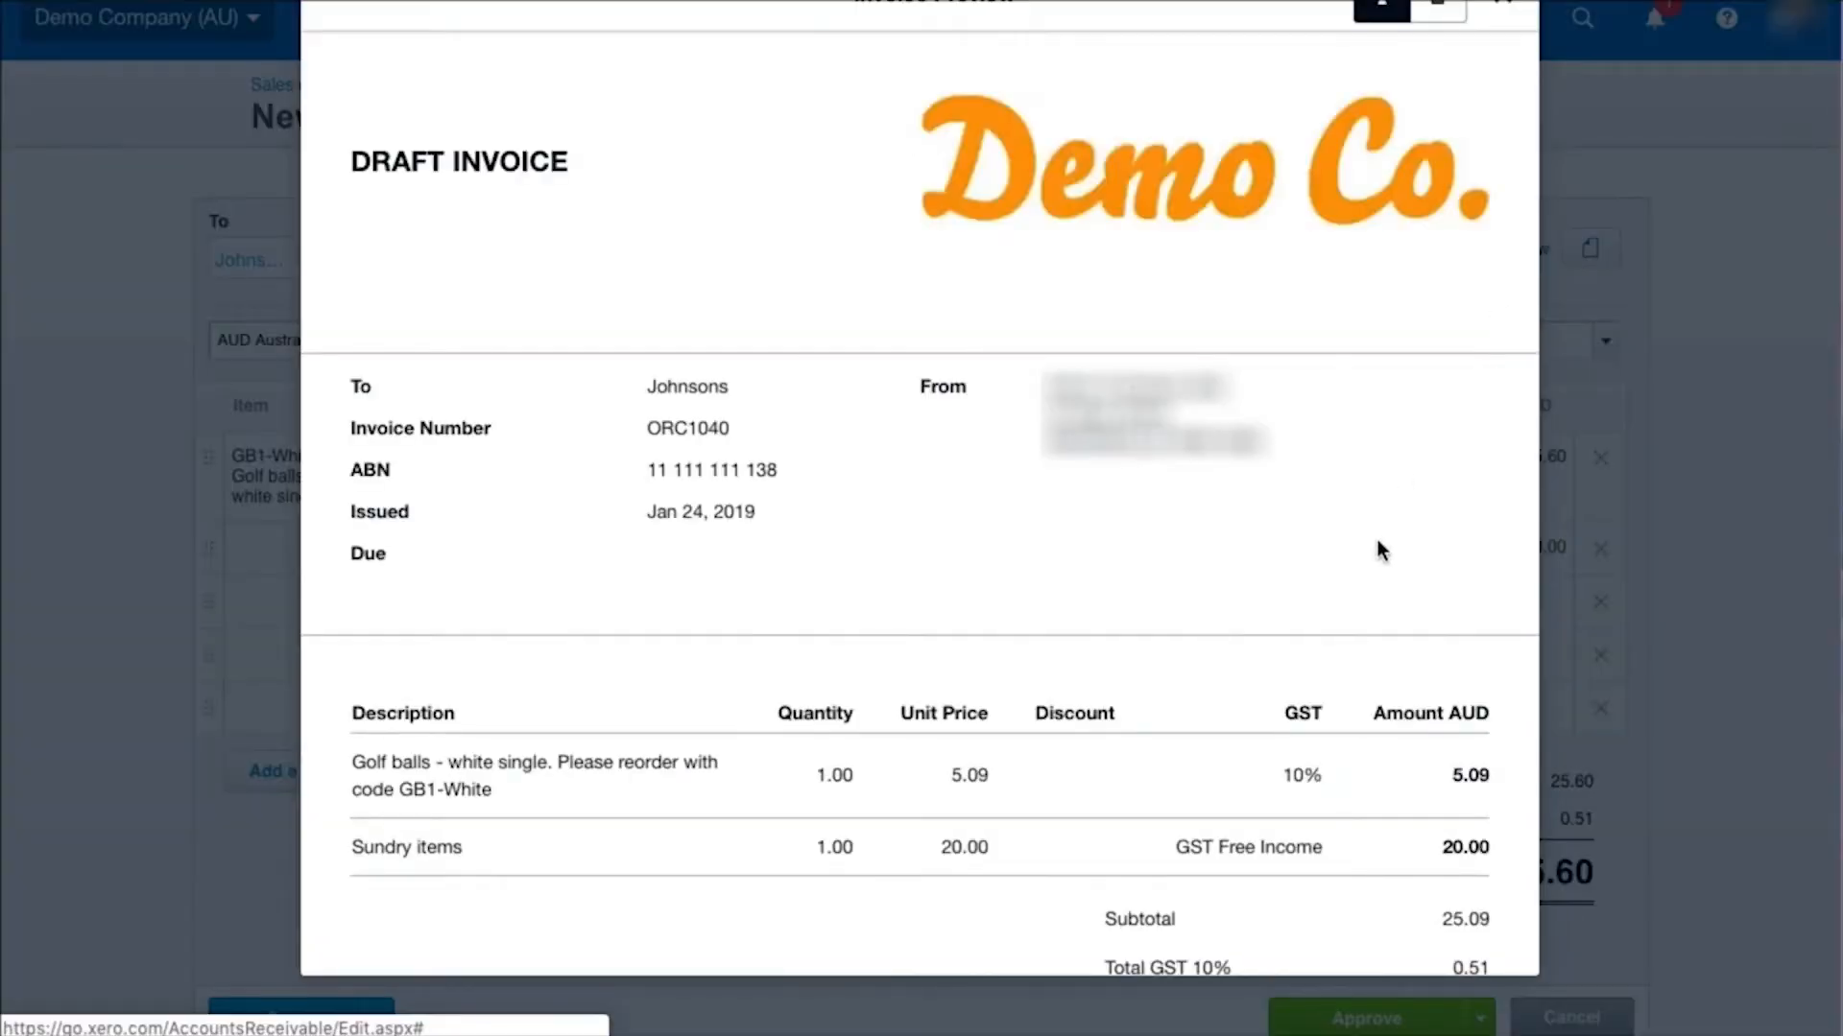
Set the invoice's due date to 25 Jan 2019 and approve the invoice
{"action": "scroll", "coordinate": [1378, 543], "scroll_direction": "down", "scroll_amount": 5}
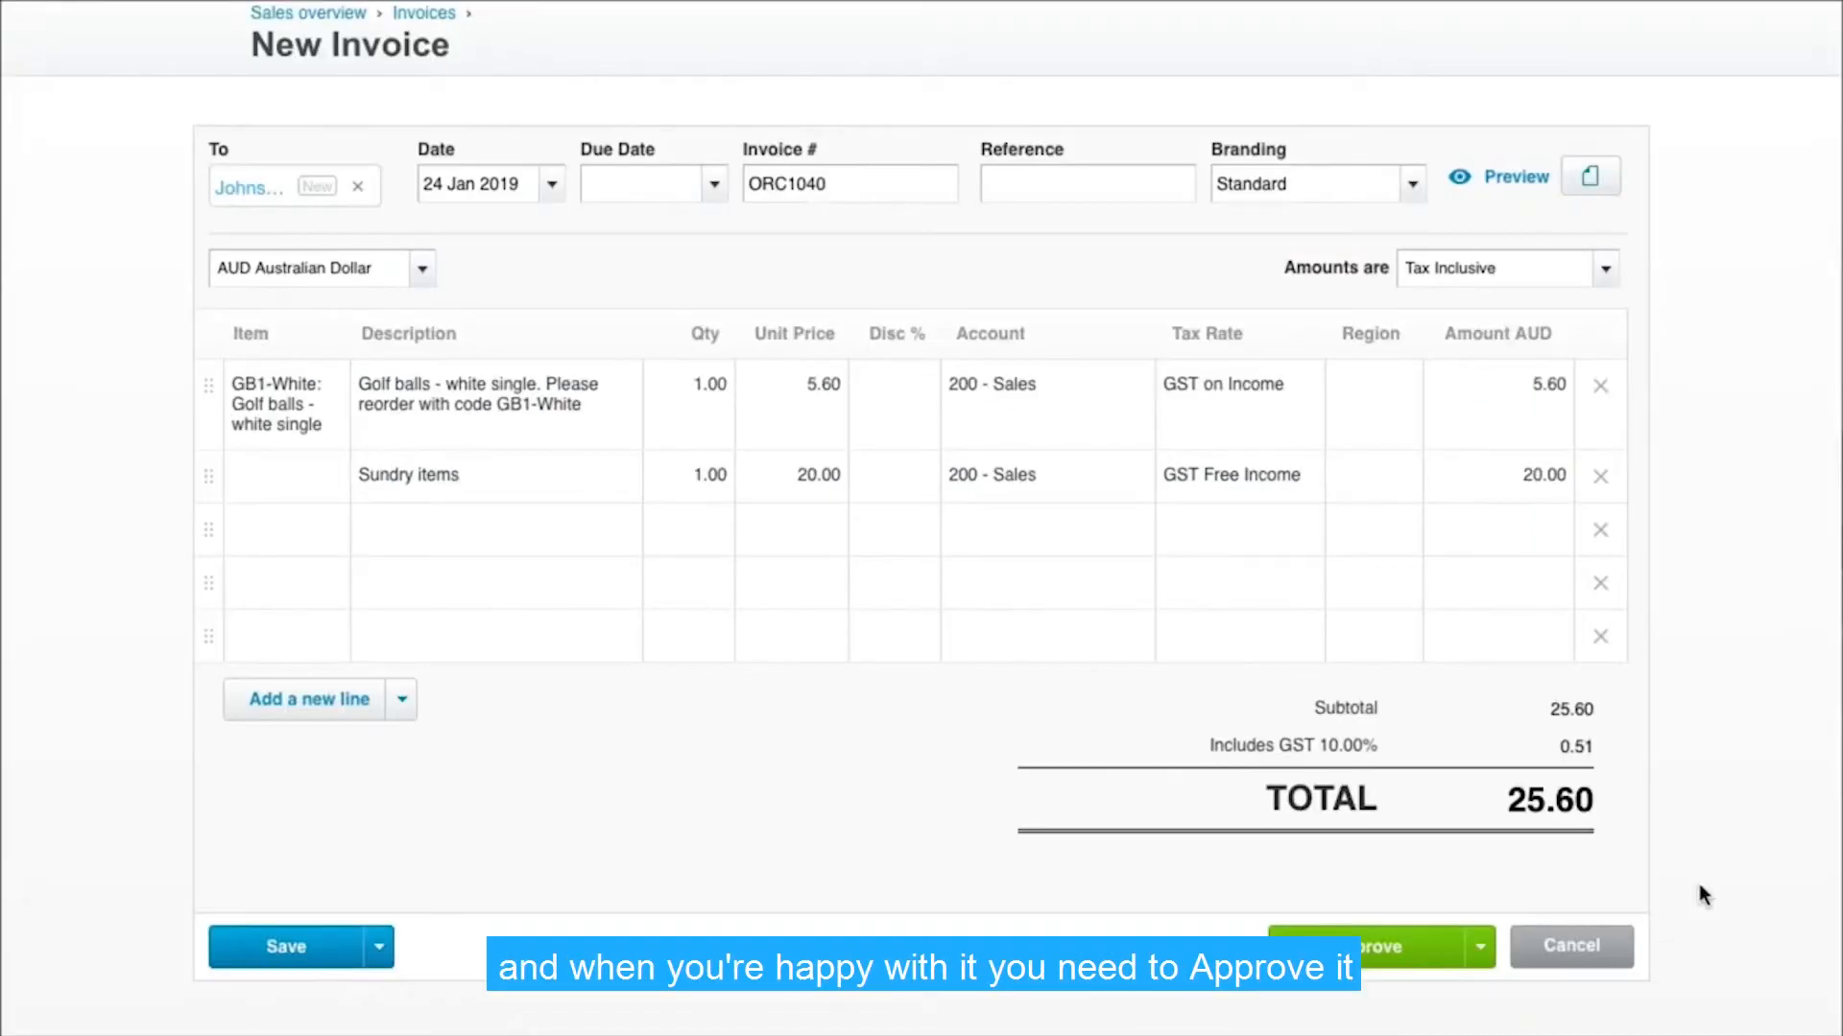
{"action": "left_click", "coordinate": [1382, 950]}
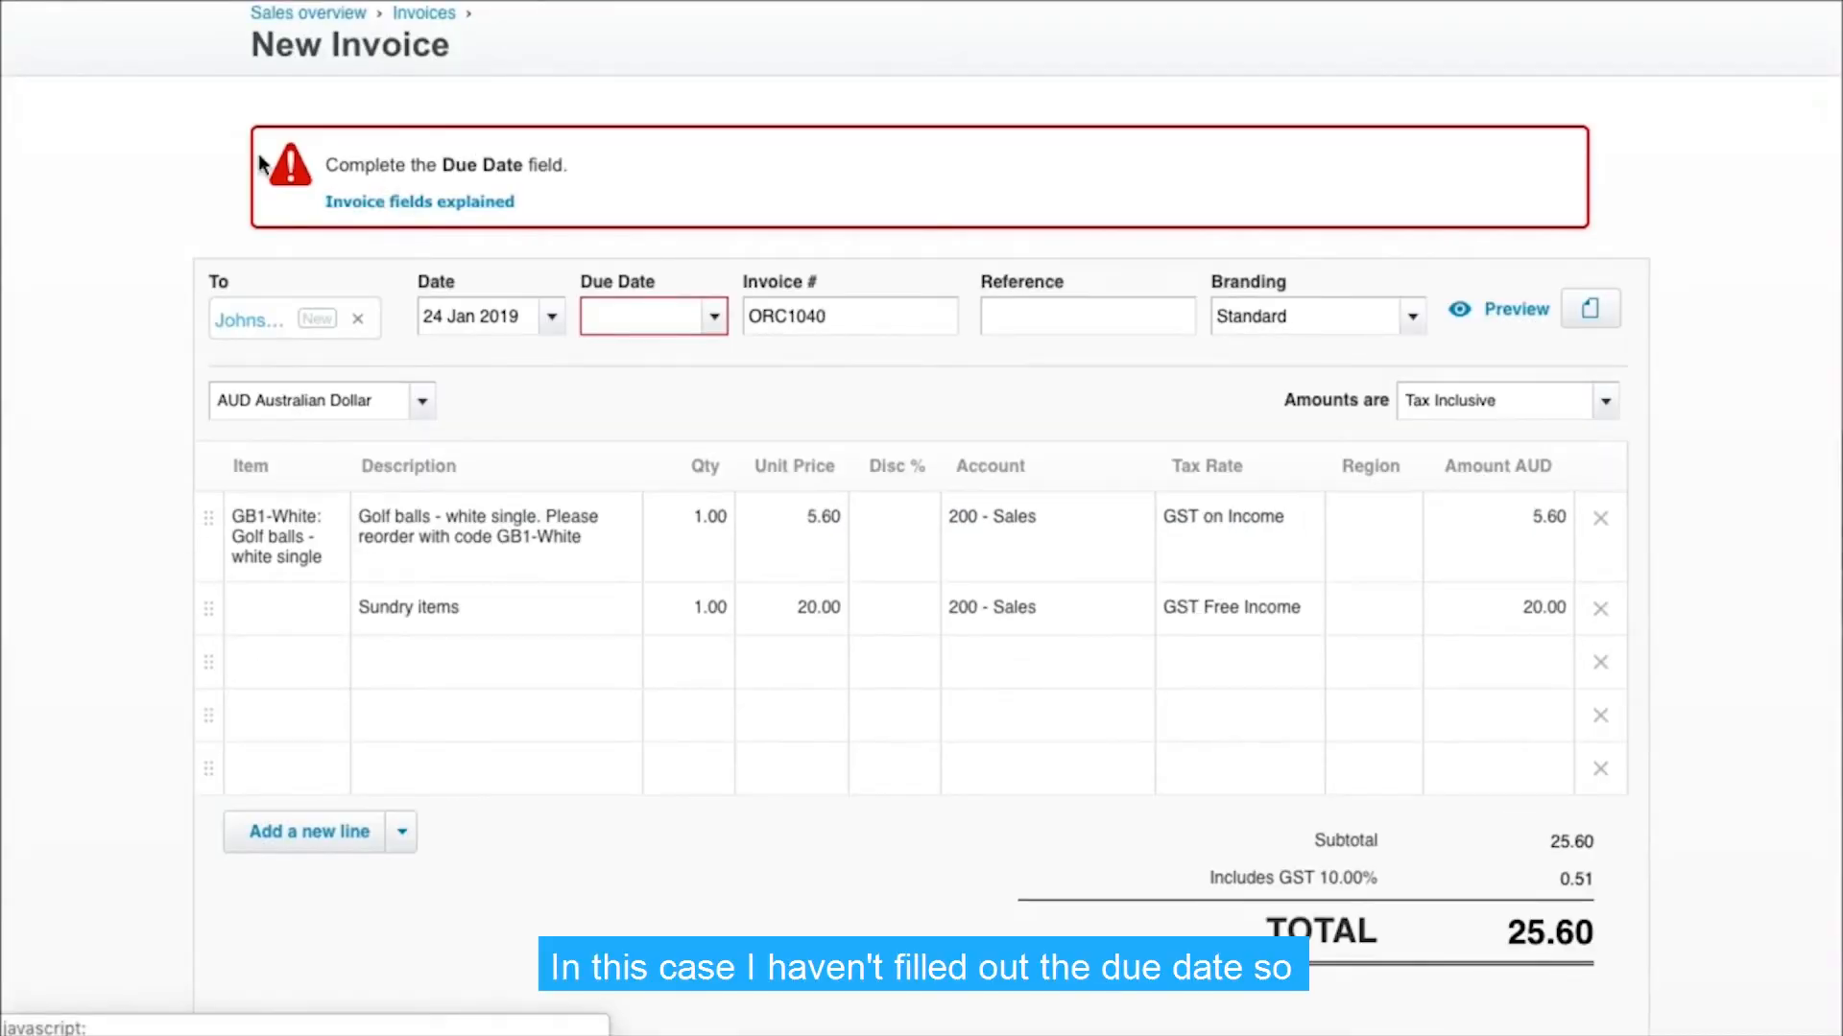
{"action": "left_click", "coordinate": [714, 317]}
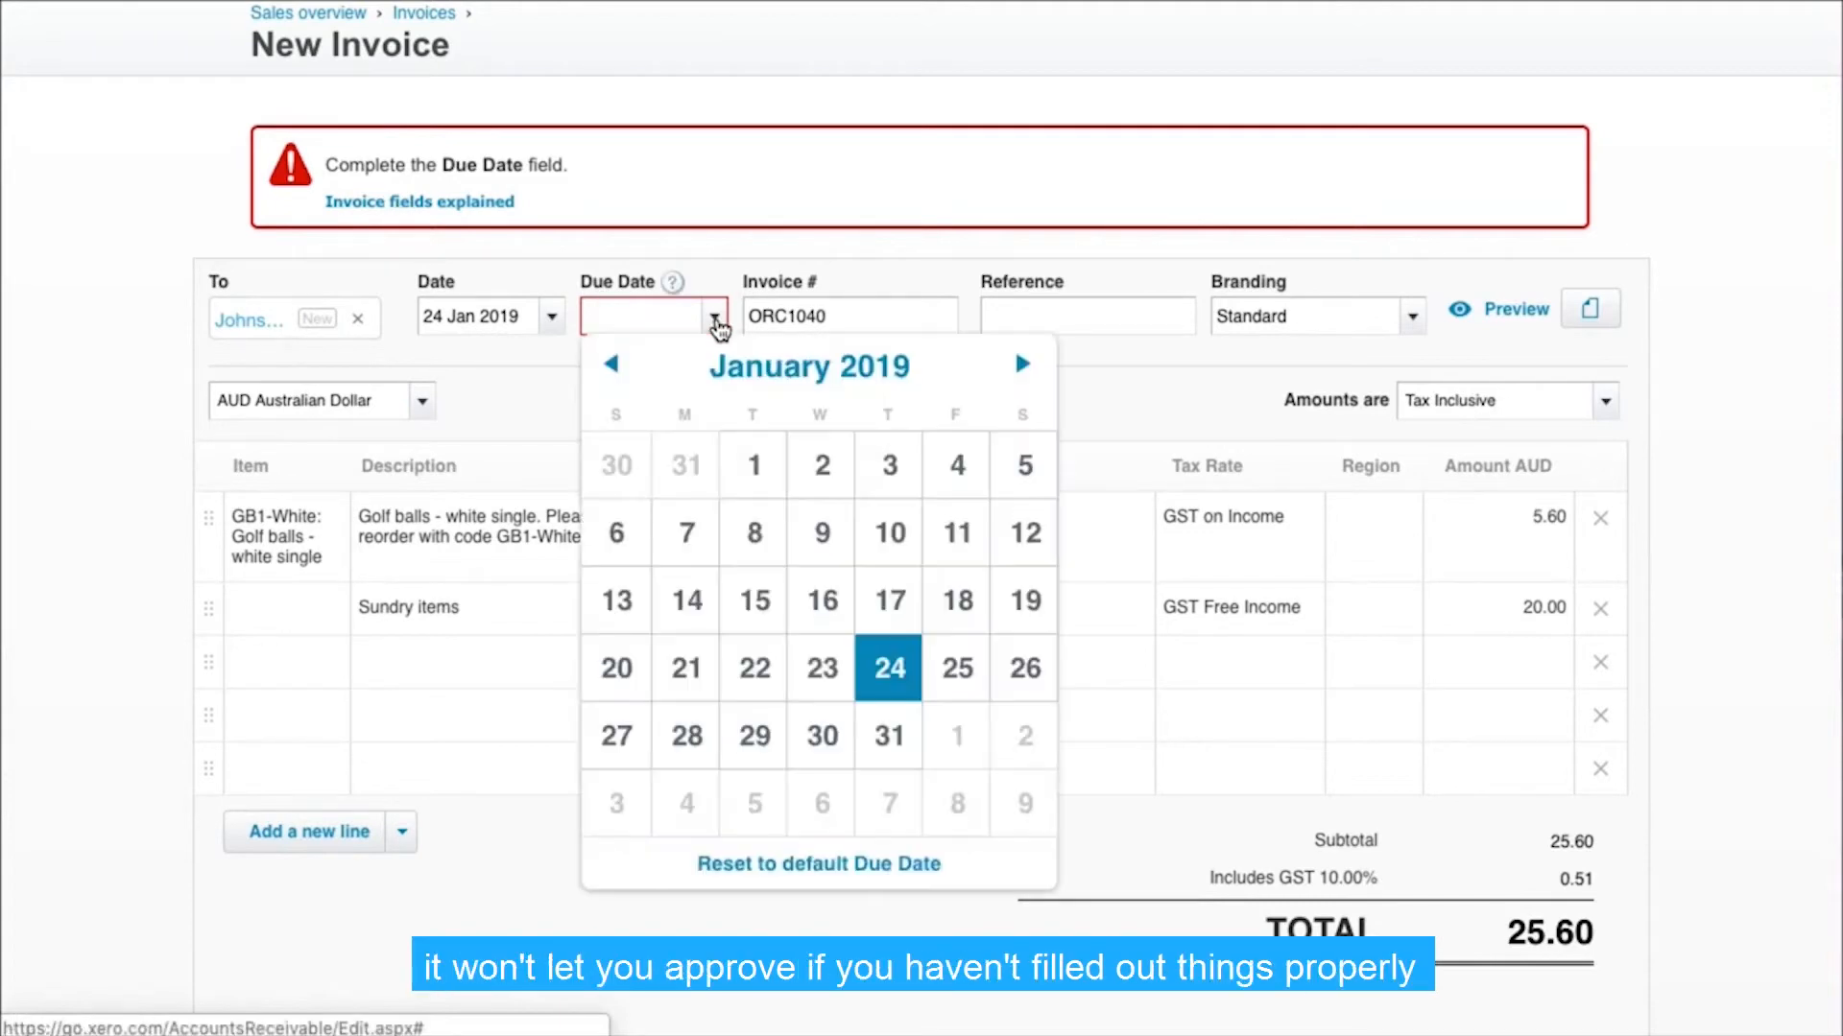
{"action": "left_click", "coordinate": [943, 671]}
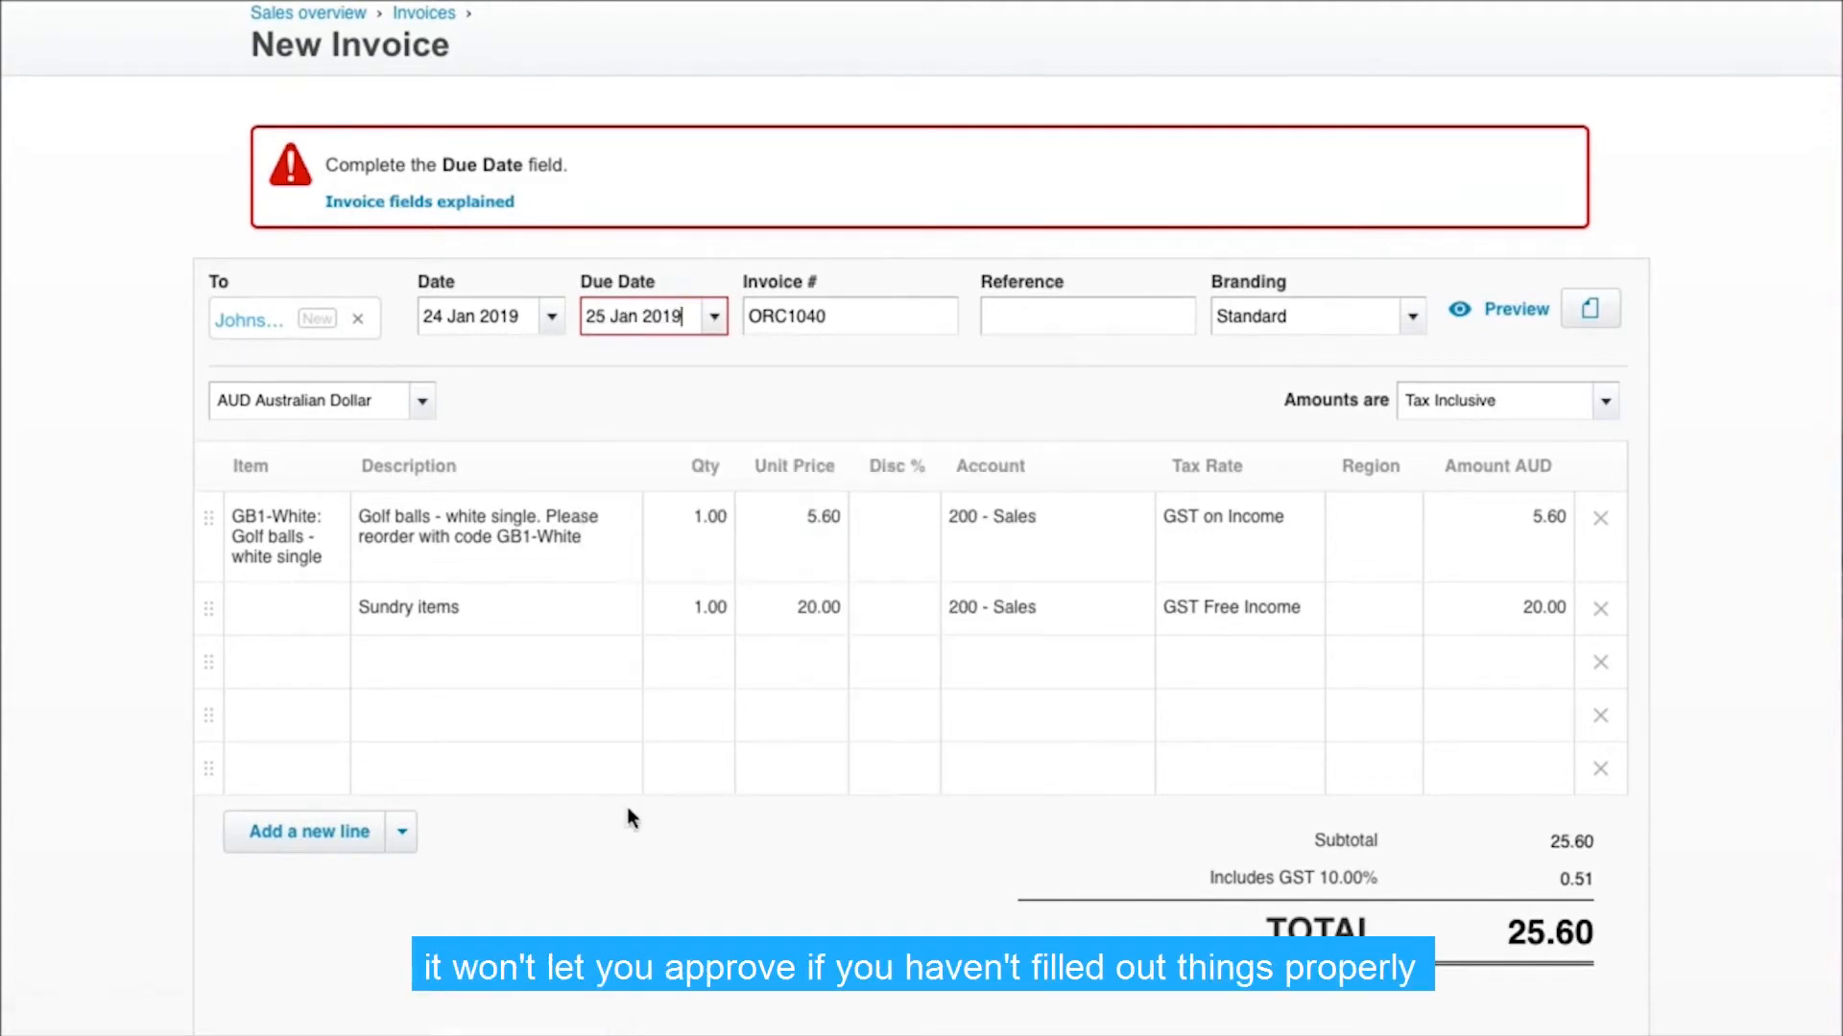
{"action": "scroll", "coordinate": [629, 815], "scroll_direction": "down", "scroll_amount": 3}
{"action": "left_click", "coordinate": [1343, 767]}
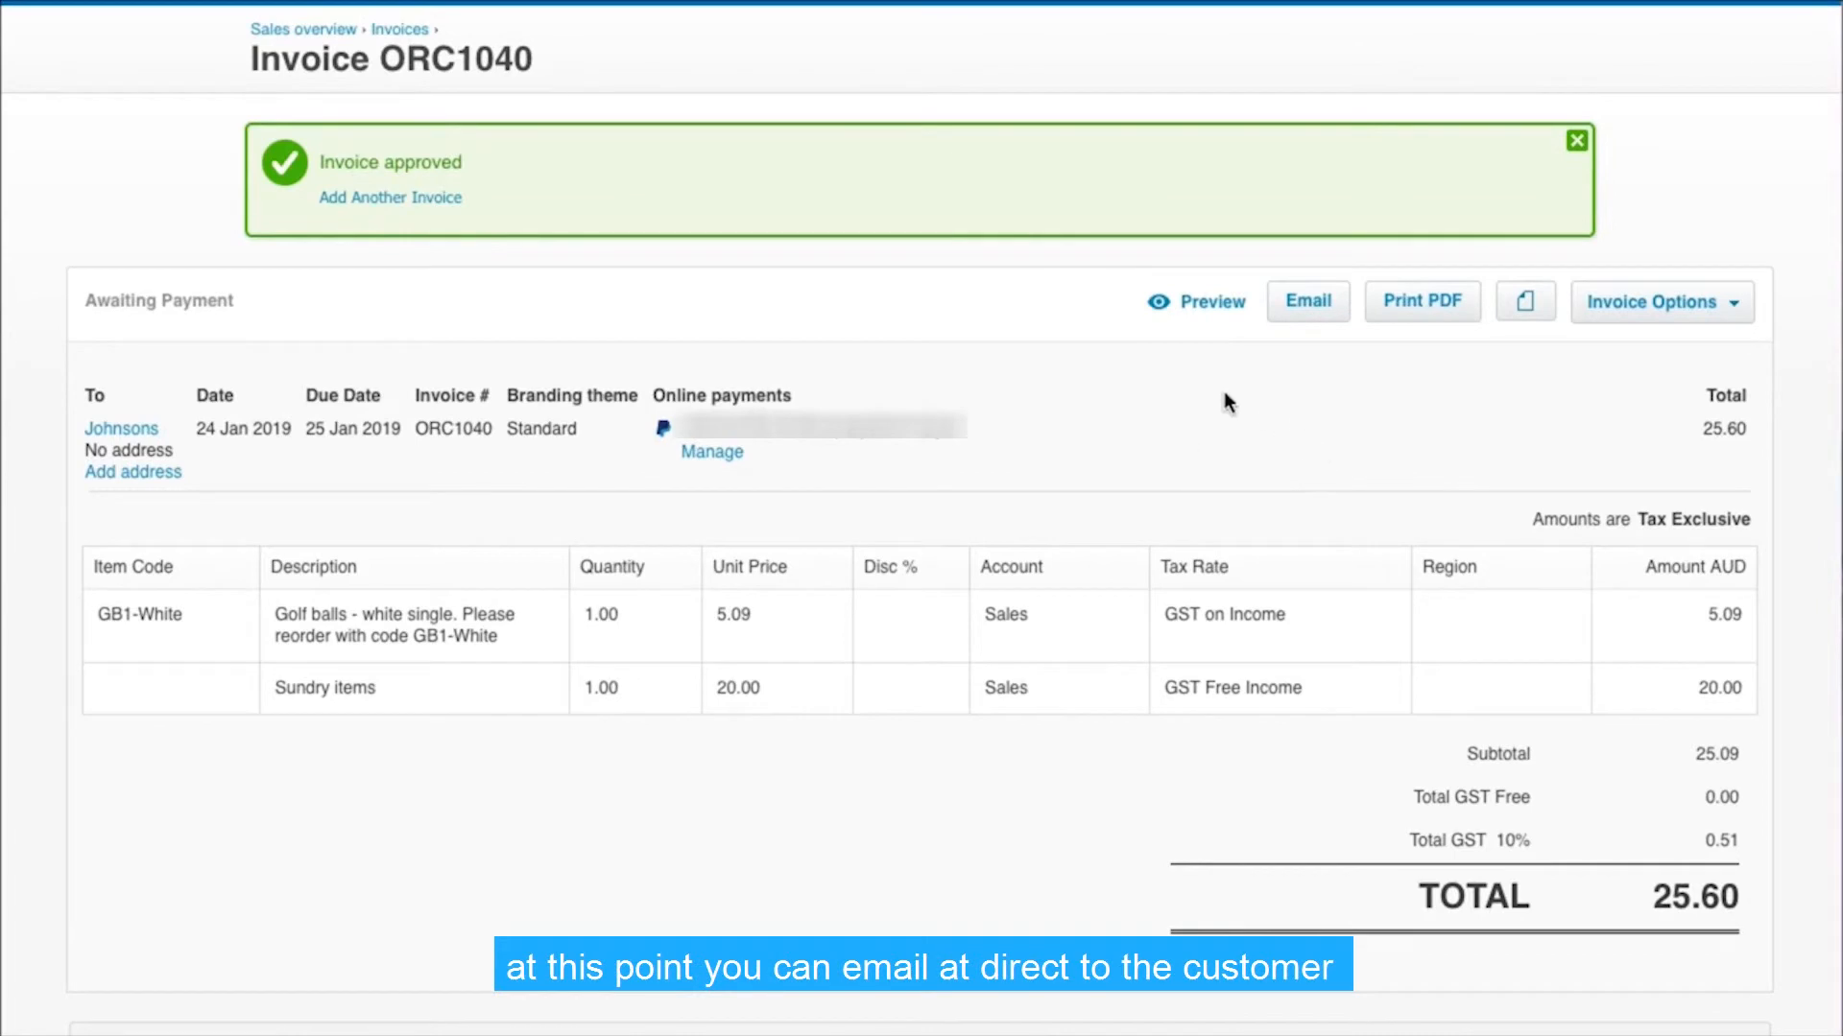
Prepare the invoice email with a second recipient's address and both files and PDF attachments included, and close it unsent
{"action": "left_click", "coordinate": [1301, 305]}
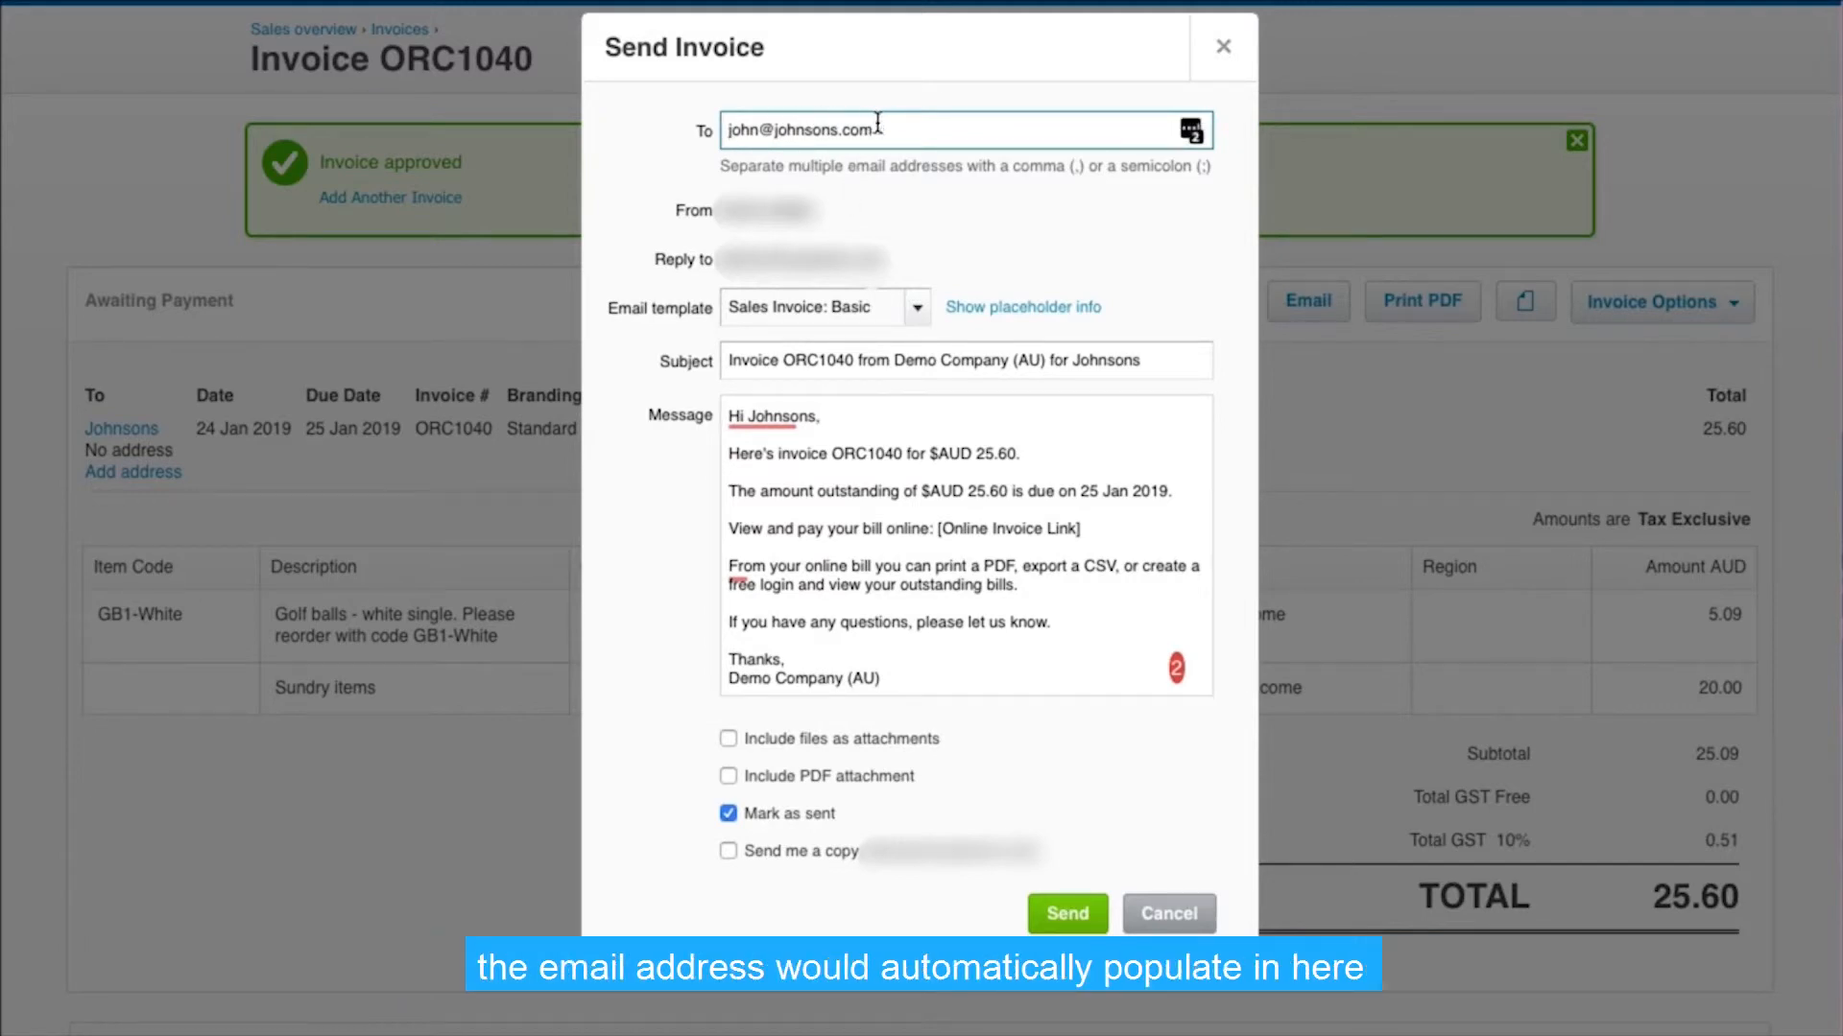
{"action": "type", "text": ", "}
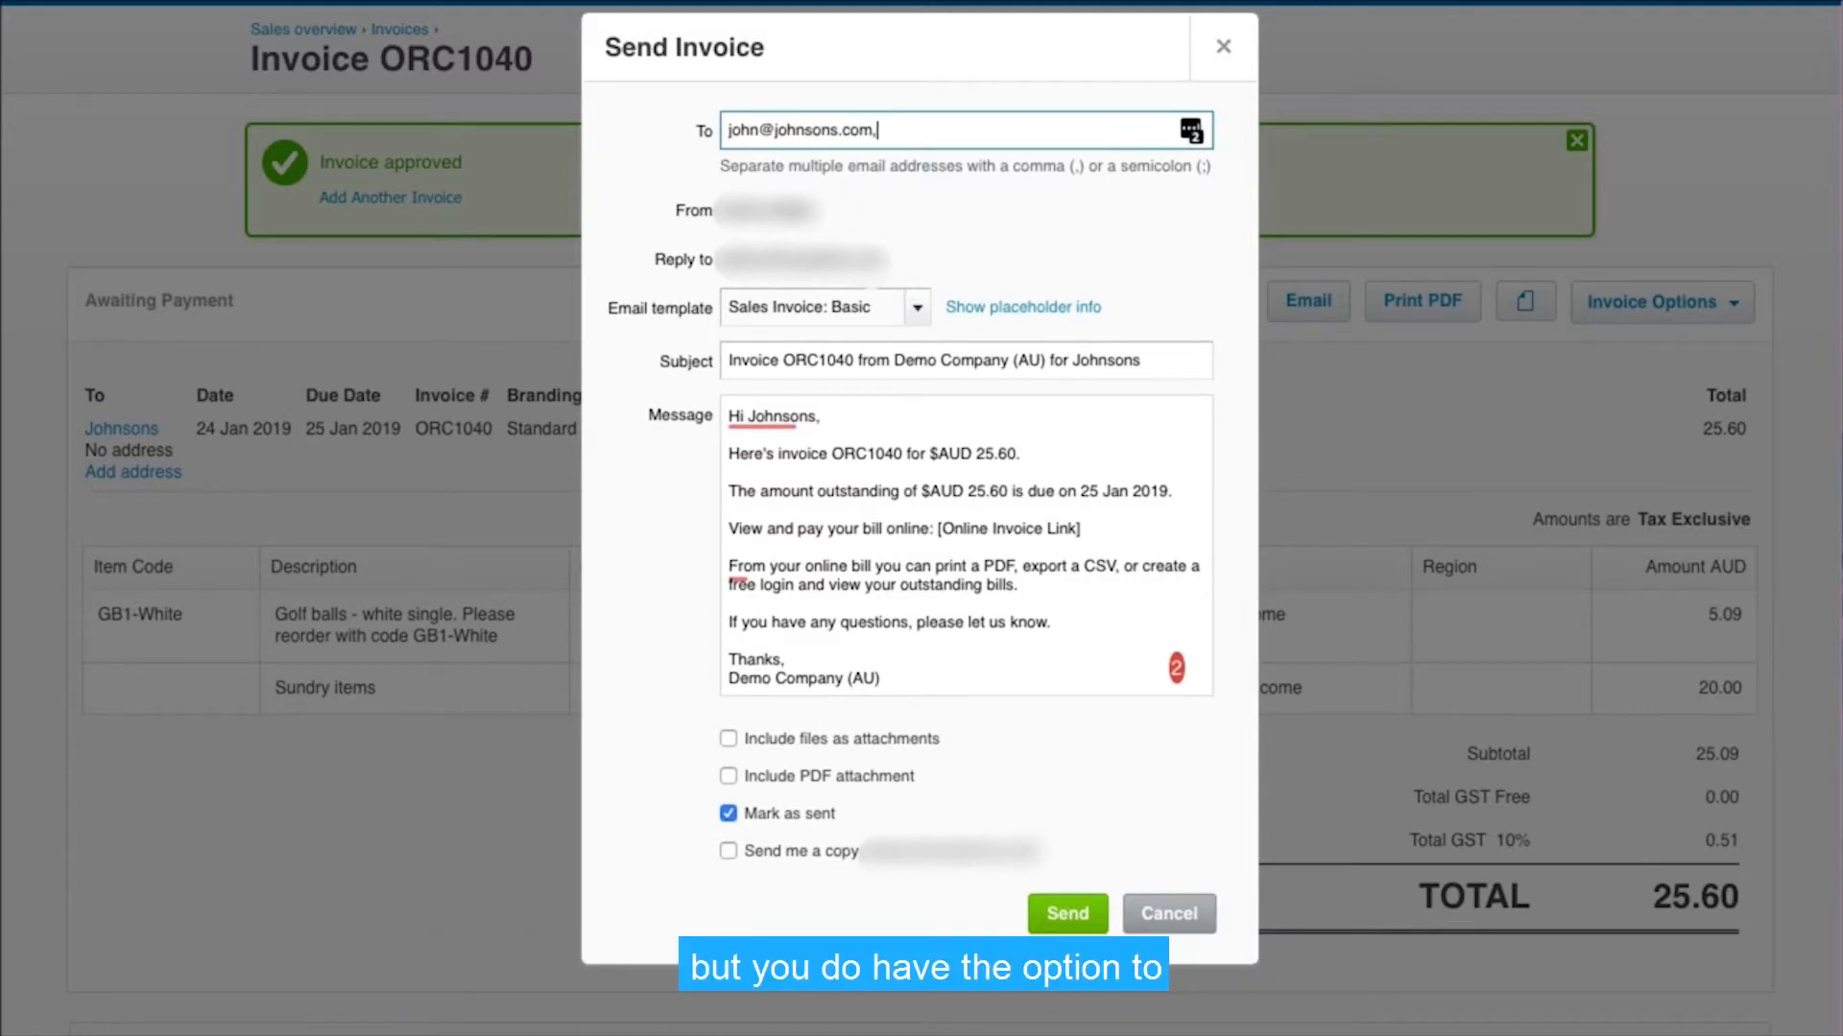
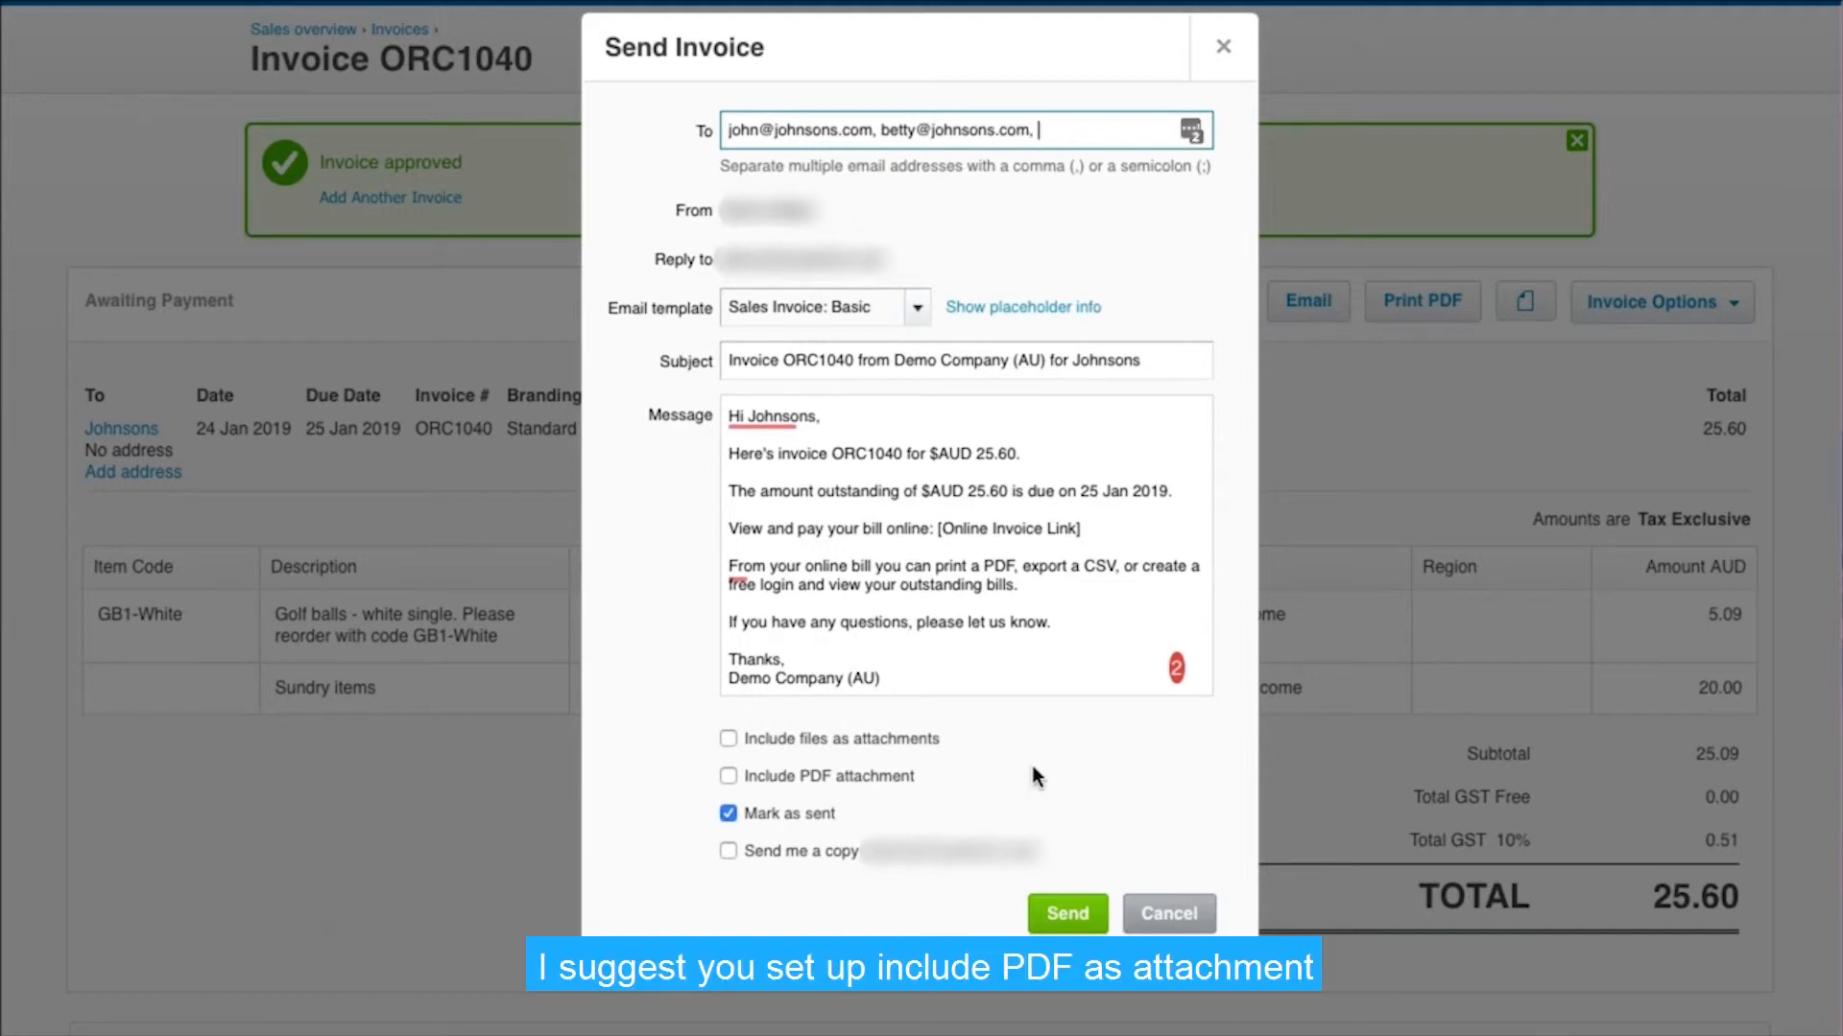
{"action": "left_click", "coordinate": [735, 778]}
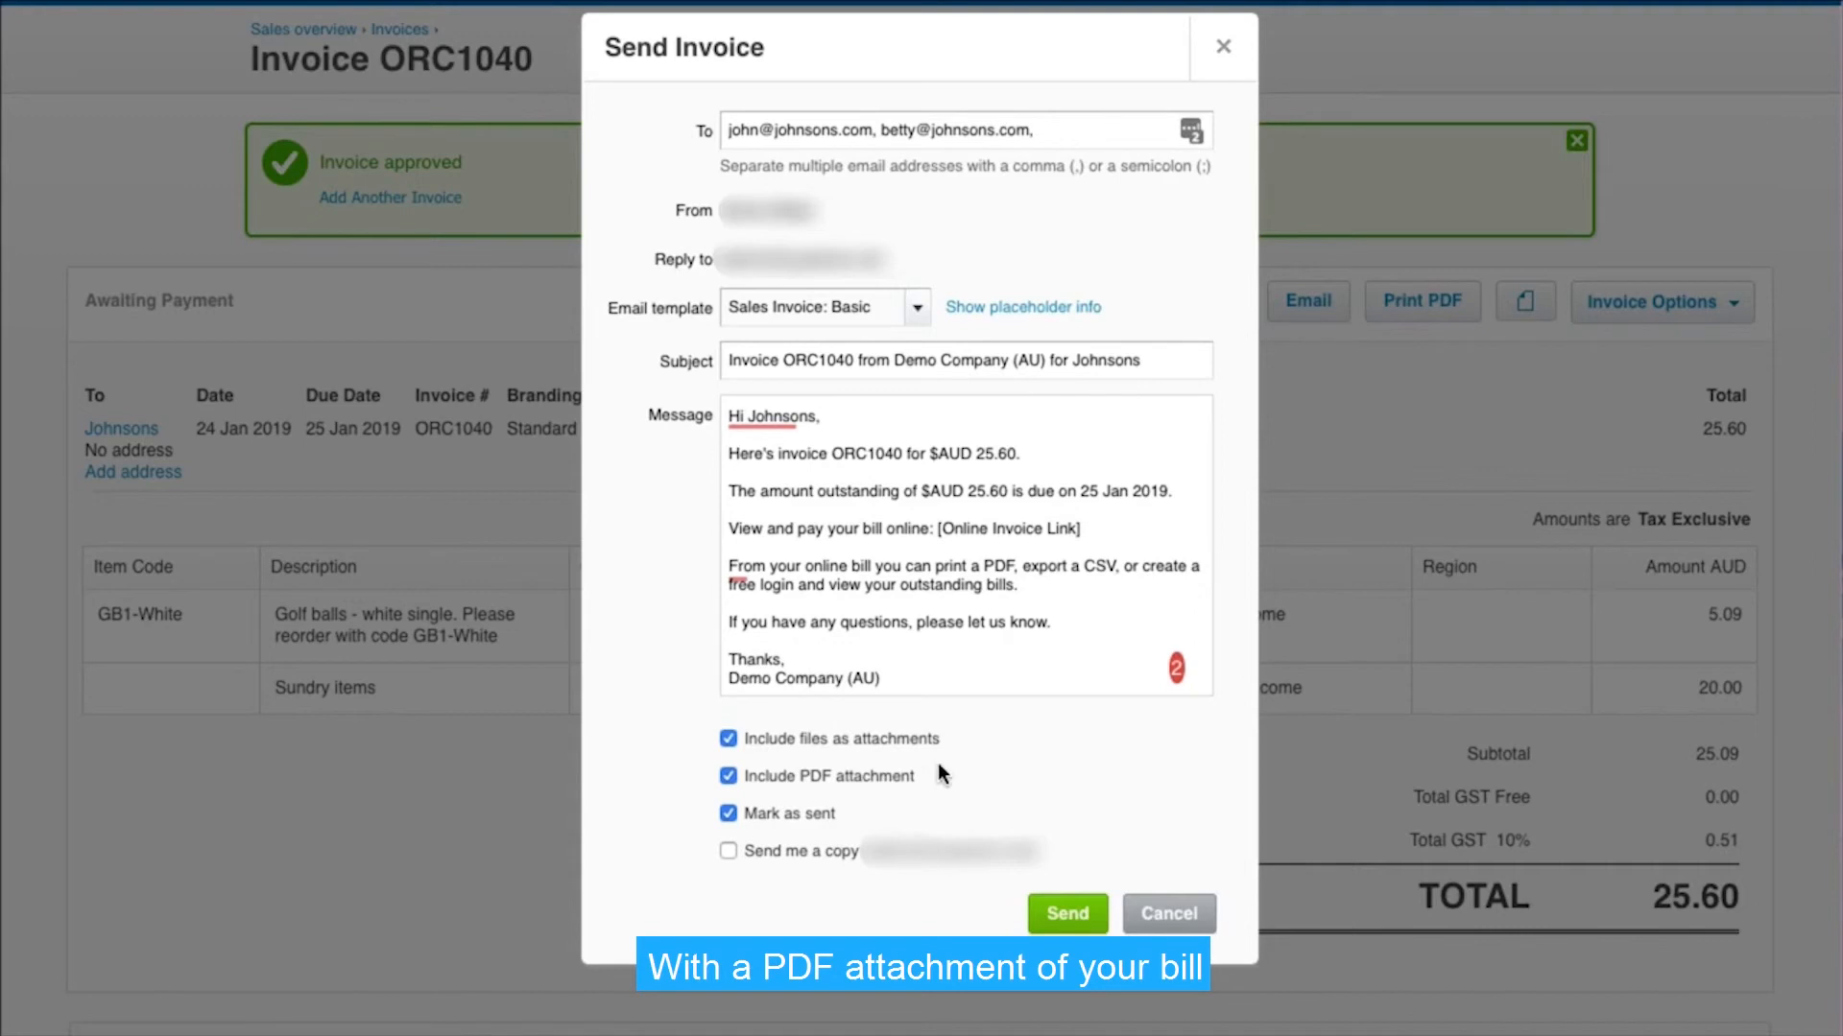
{"action": "left_click", "coordinate": [1224, 50]}
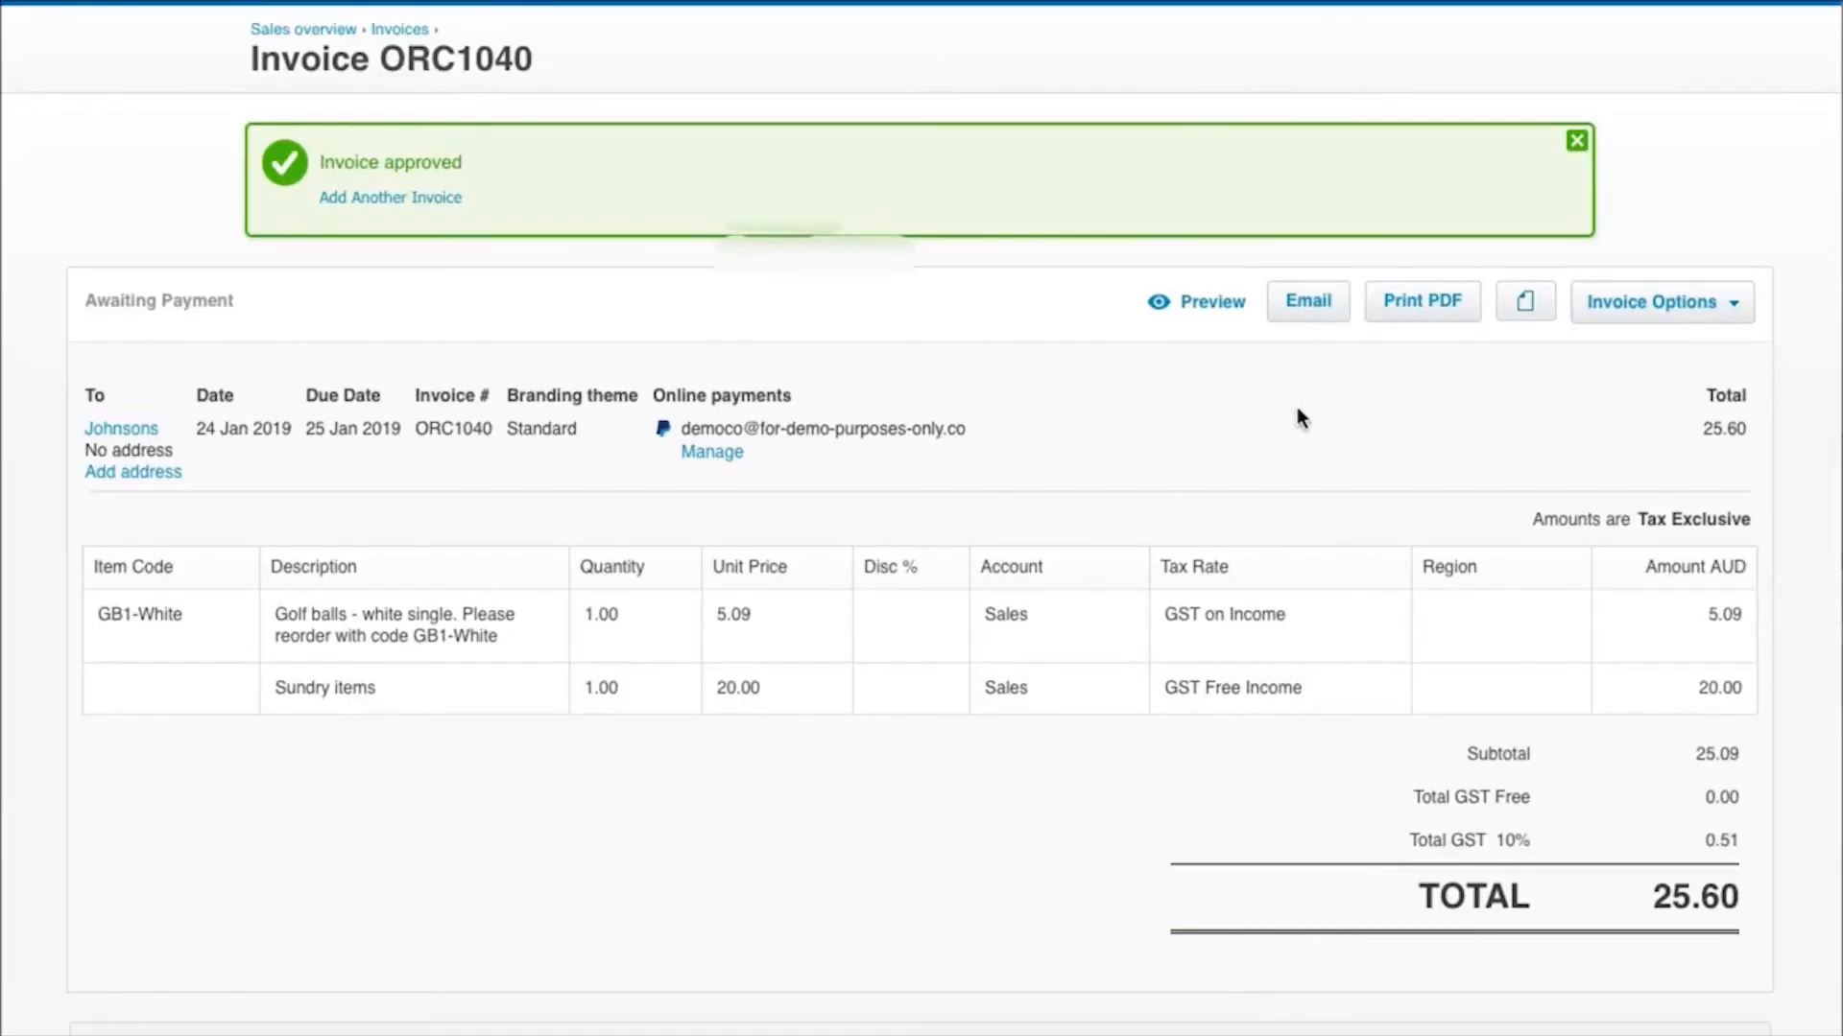
Print the approved invoice as a PDF, leaving its sent status as-is
{"action": "left_click", "coordinate": [1413, 305]}
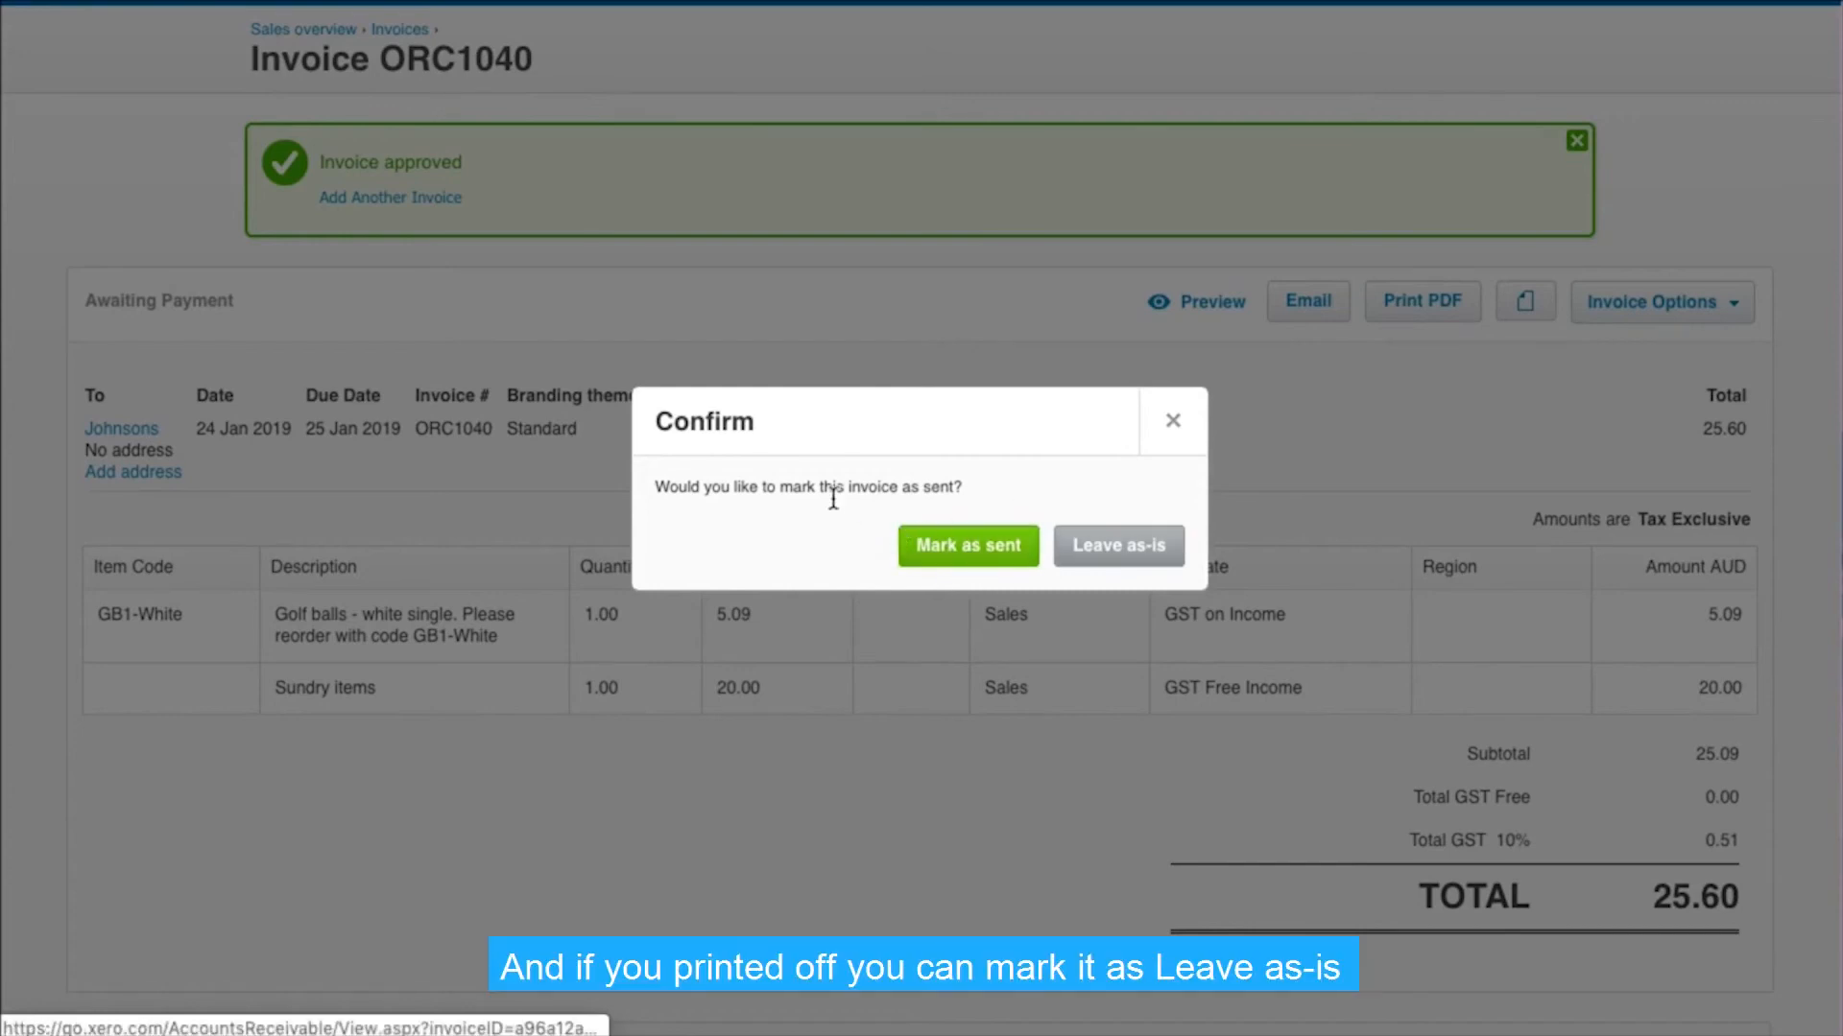
{"action": "left_click", "coordinate": [1111, 557]}
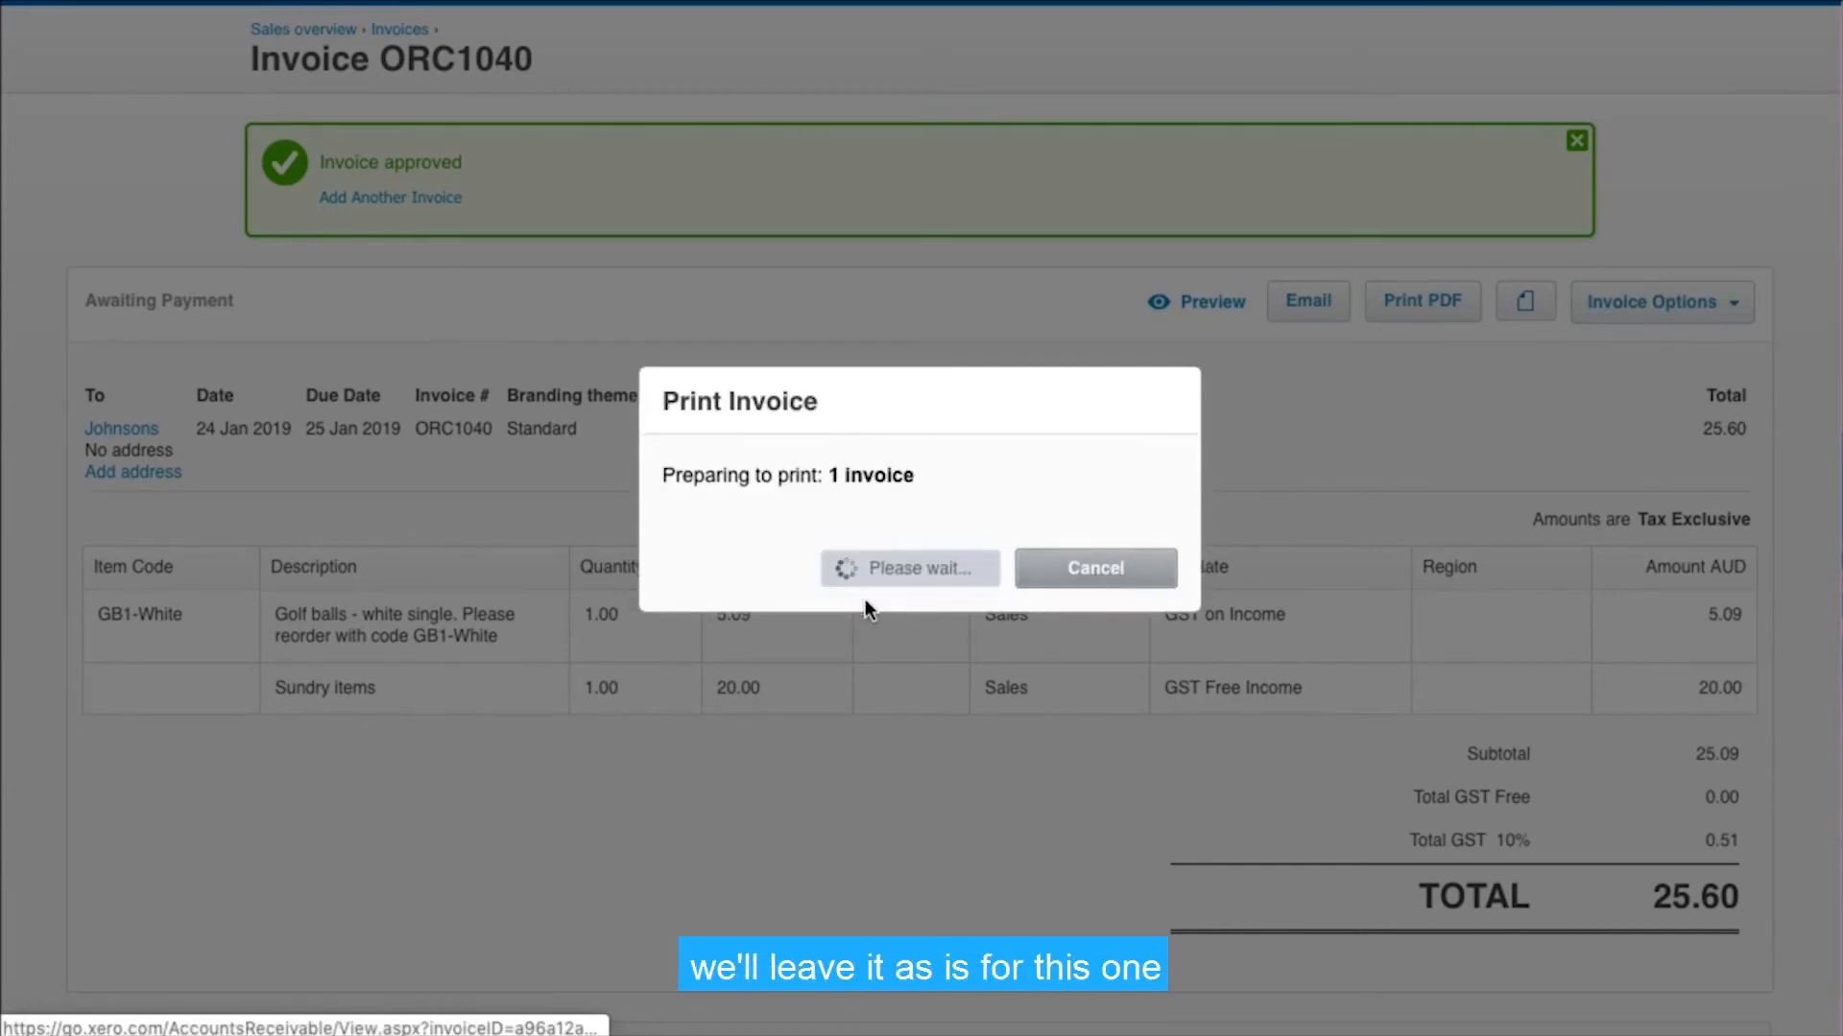
Examine the invoice PDF's header, line items, online payment options and payment advice slip
{"action": "scroll", "coordinate": [845, 625], "scroll_direction": "down", "scroll_amount": 2}
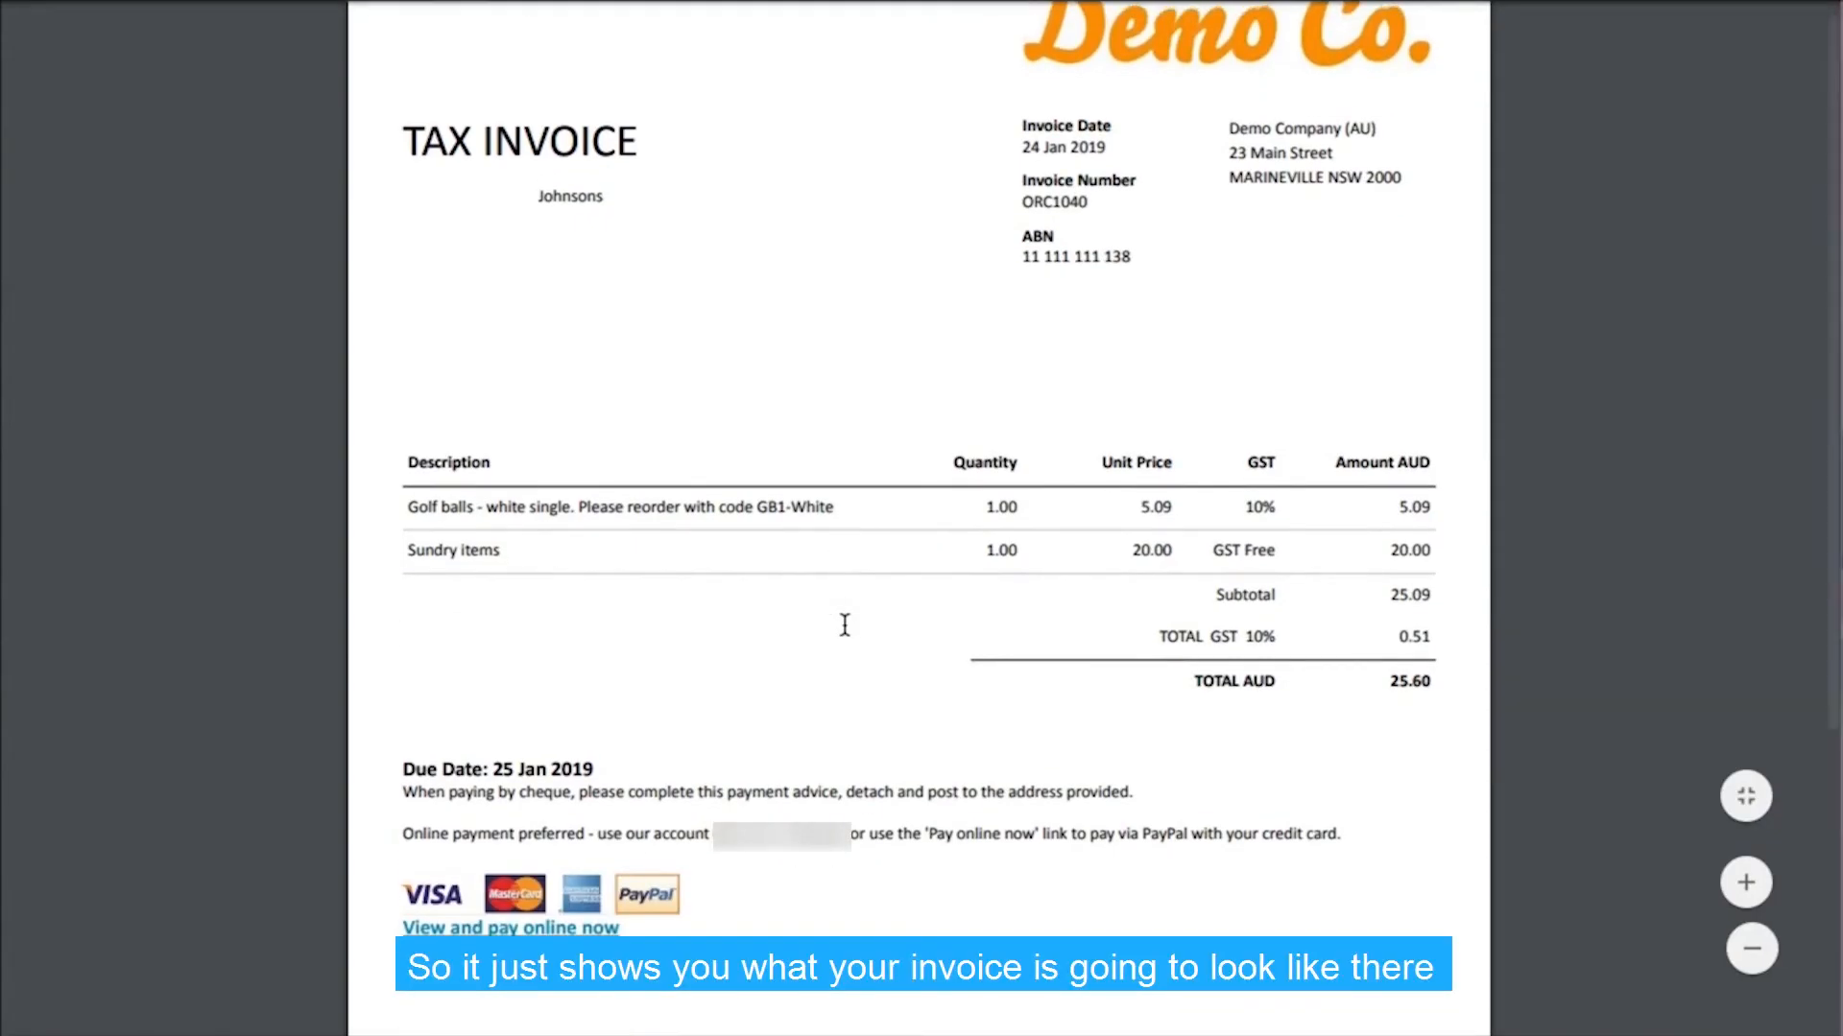
{"action": "scroll", "coordinate": [845, 624], "scroll_direction": "down", "scroll_amount": 5}
{"action": "scroll", "coordinate": [845, 625], "scroll_direction": "down", "scroll_amount": 2}
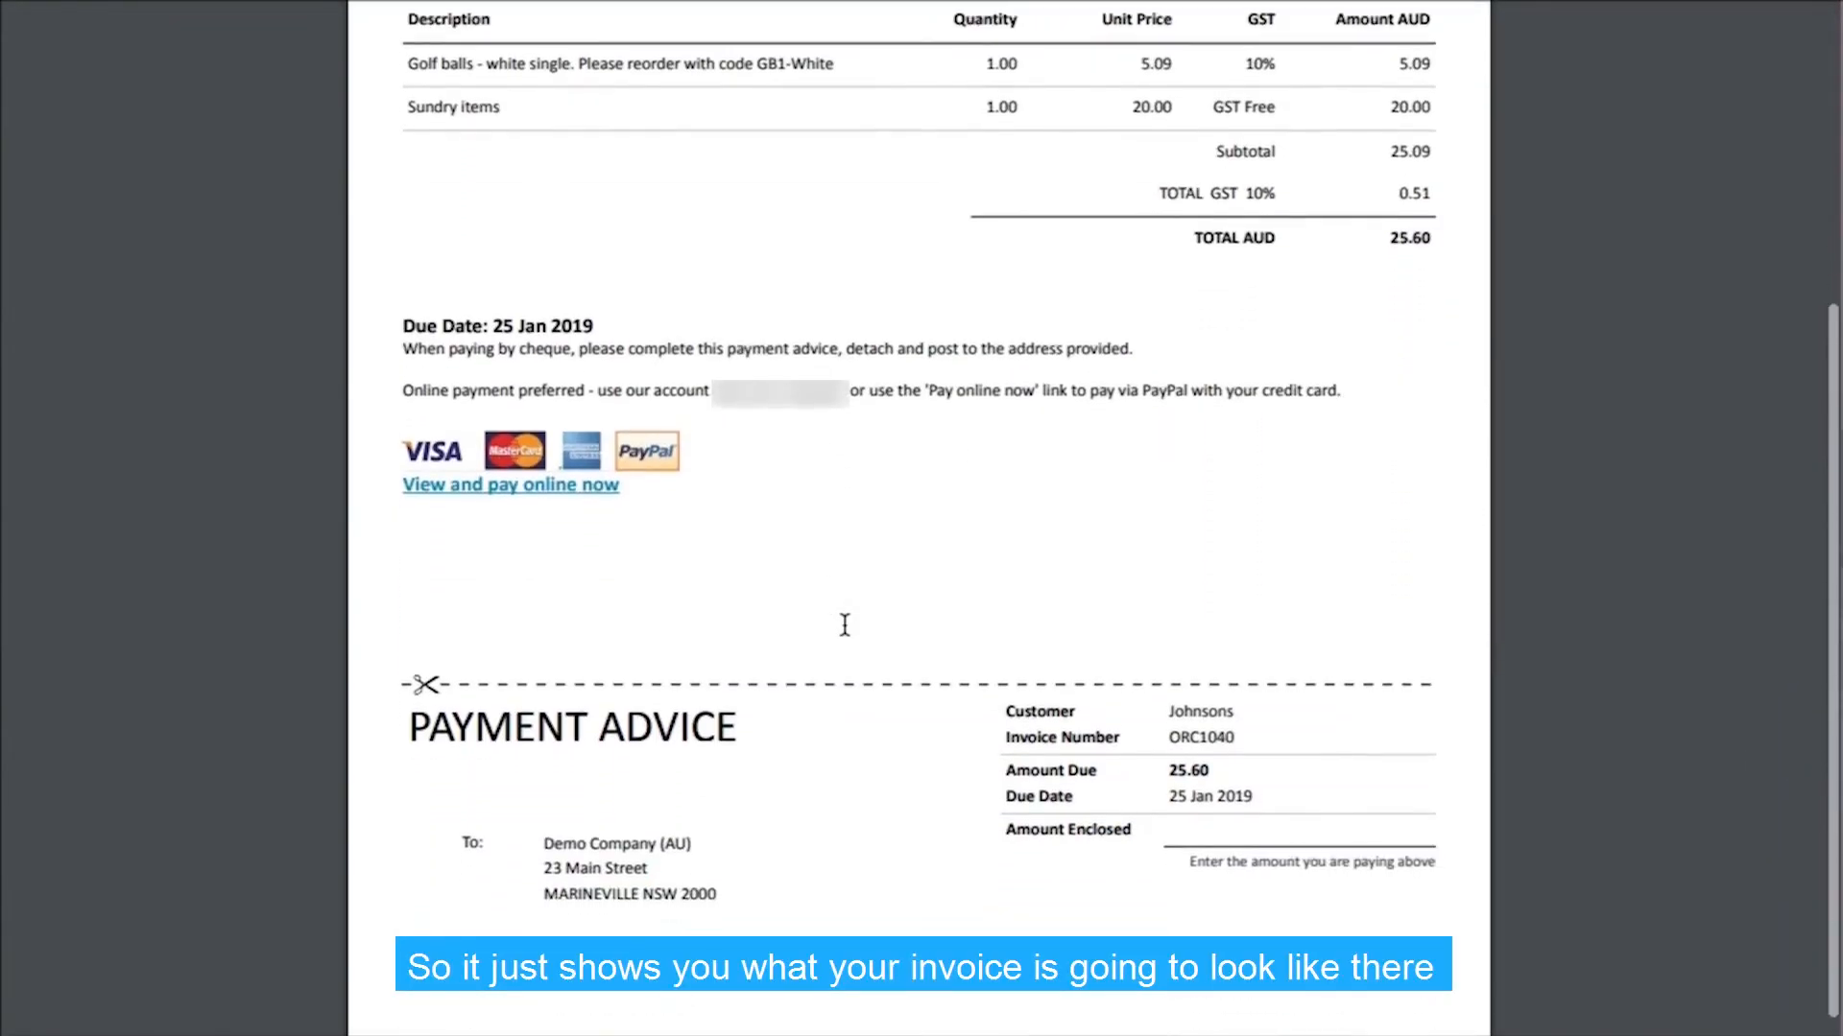
{"action": "scroll", "coordinate": [844, 625], "scroll_direction": "up", "scroll_amount": 7}
{"action": "scroll", "coordinate": [844, 625], "scroll_direction": "down", "scroll_amount": 2}
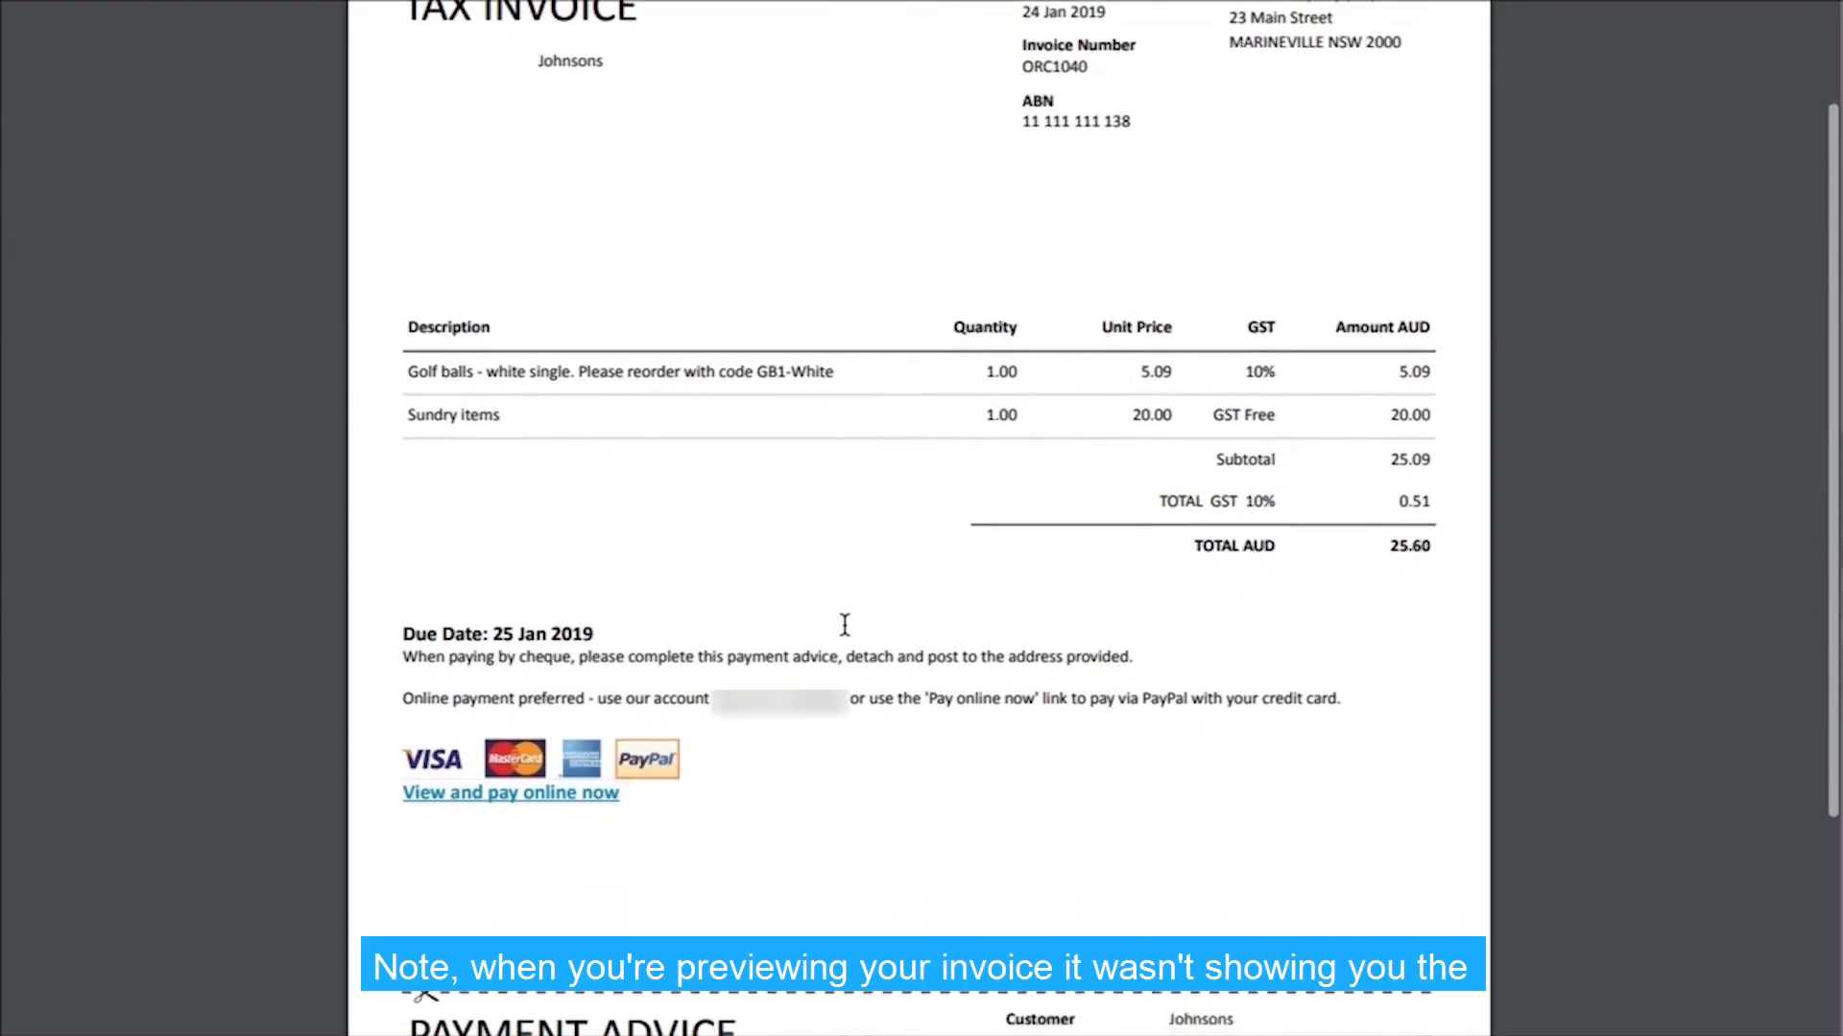
{"action": "scroll", "coordinate": [844, 624], "scroll_direction": "down", "scroll_amount": 1}
{"action": "scroll", "coordinate": [845, 625], "scroll_direction": "down", "scroll_amount": 2}
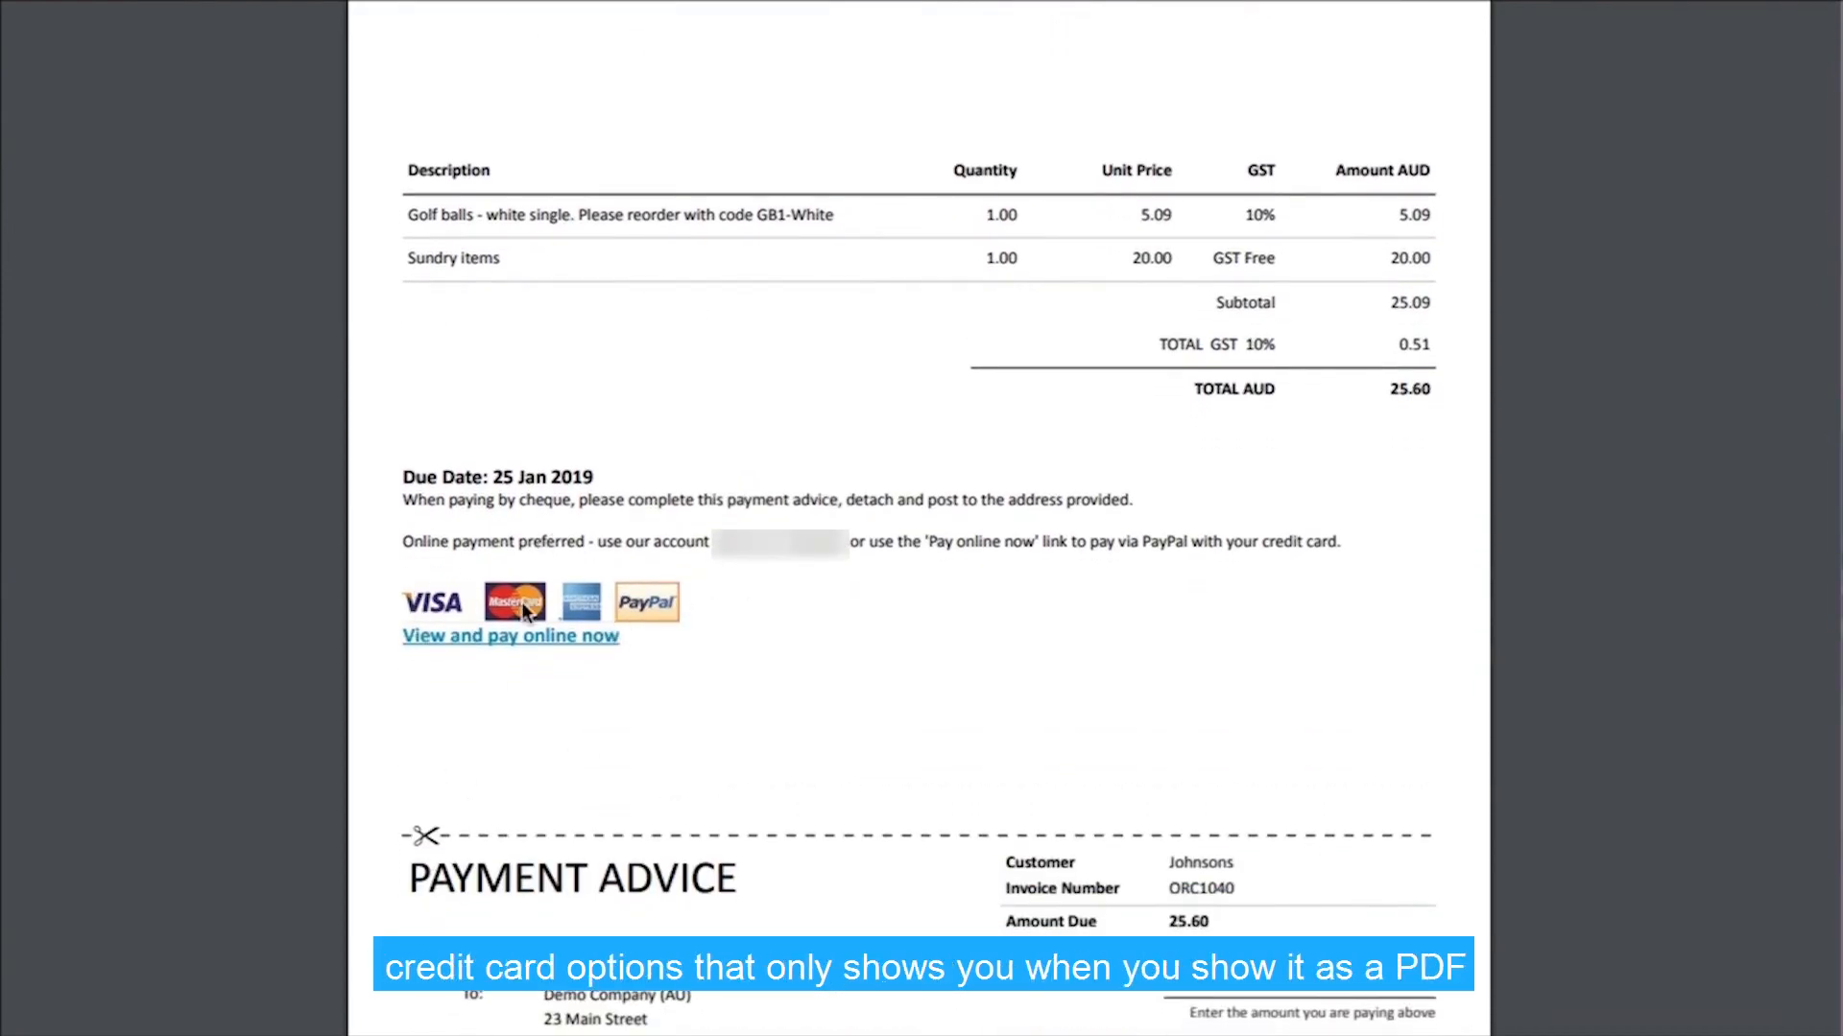
{"action": "scroll", "coordinate": [986, 634], "scroll_direction": "up", "scroll_amount": 7}
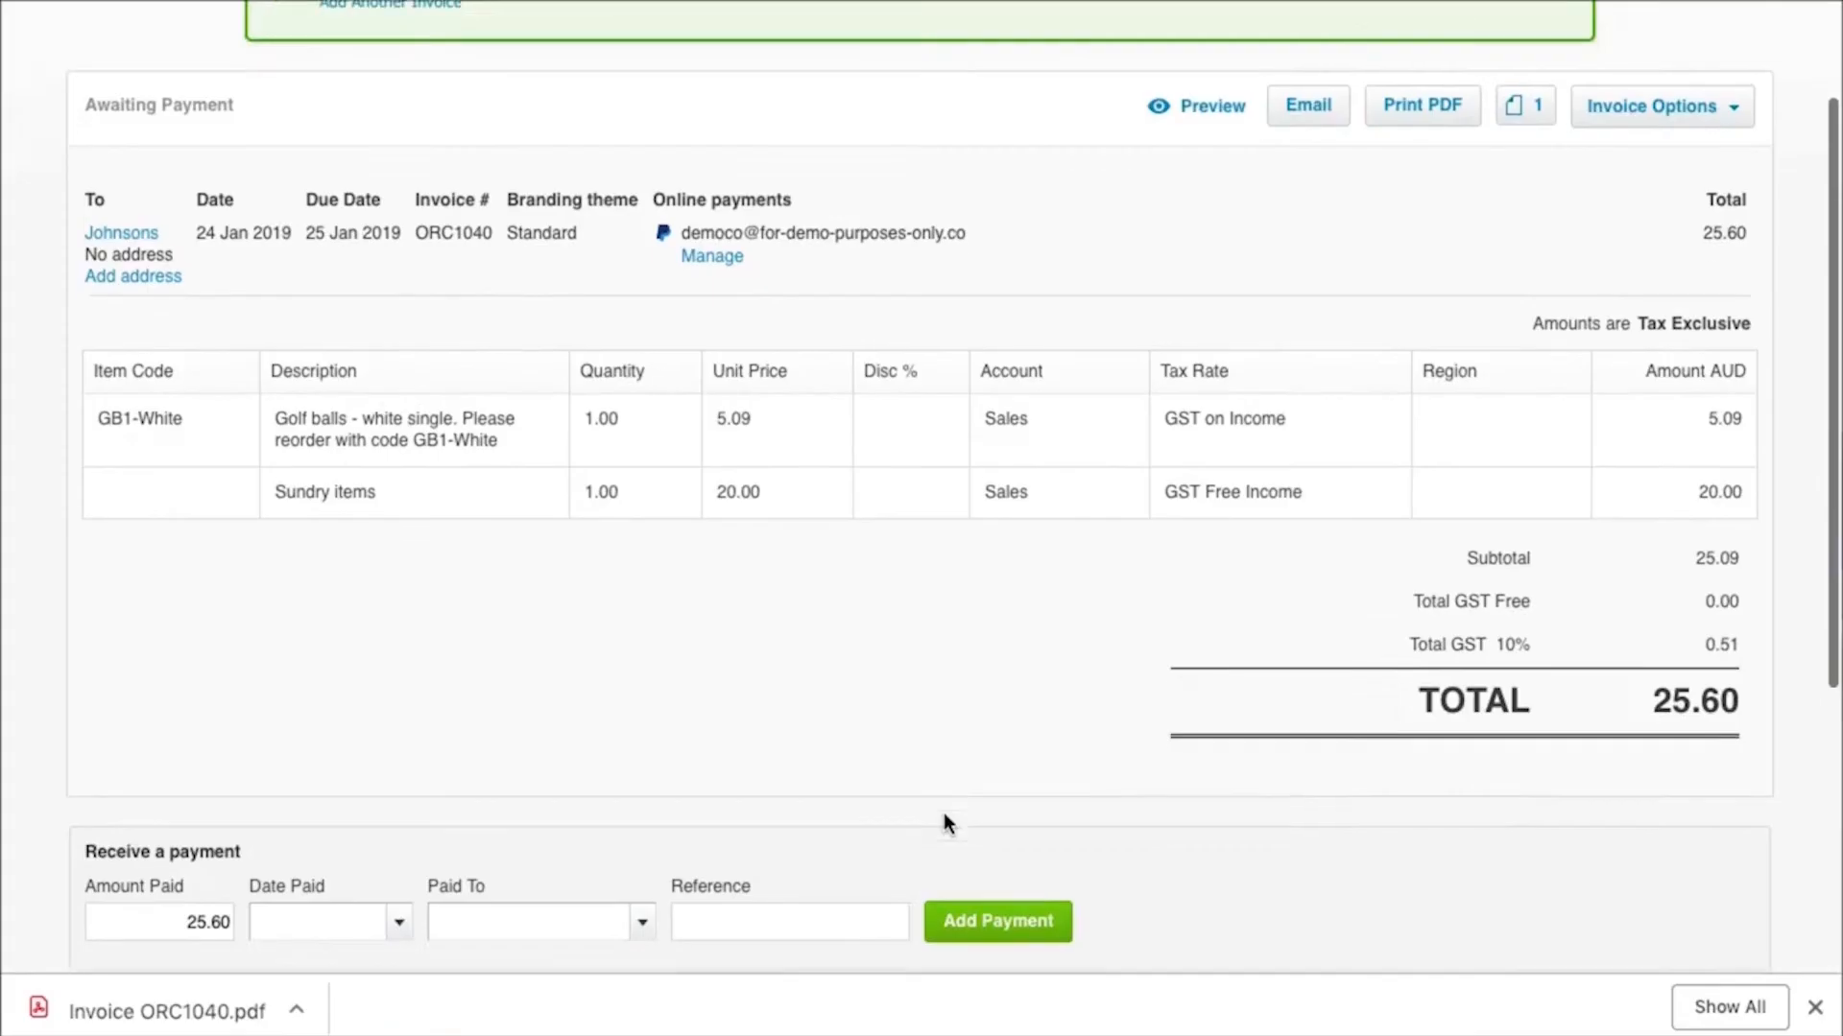
Check the Receive a payment section of the approved invoice and open the Invoices page
{"action": "scroll", "coordinate": [942, 814], "scroll_direction": "down", "scroll_amount": 1}
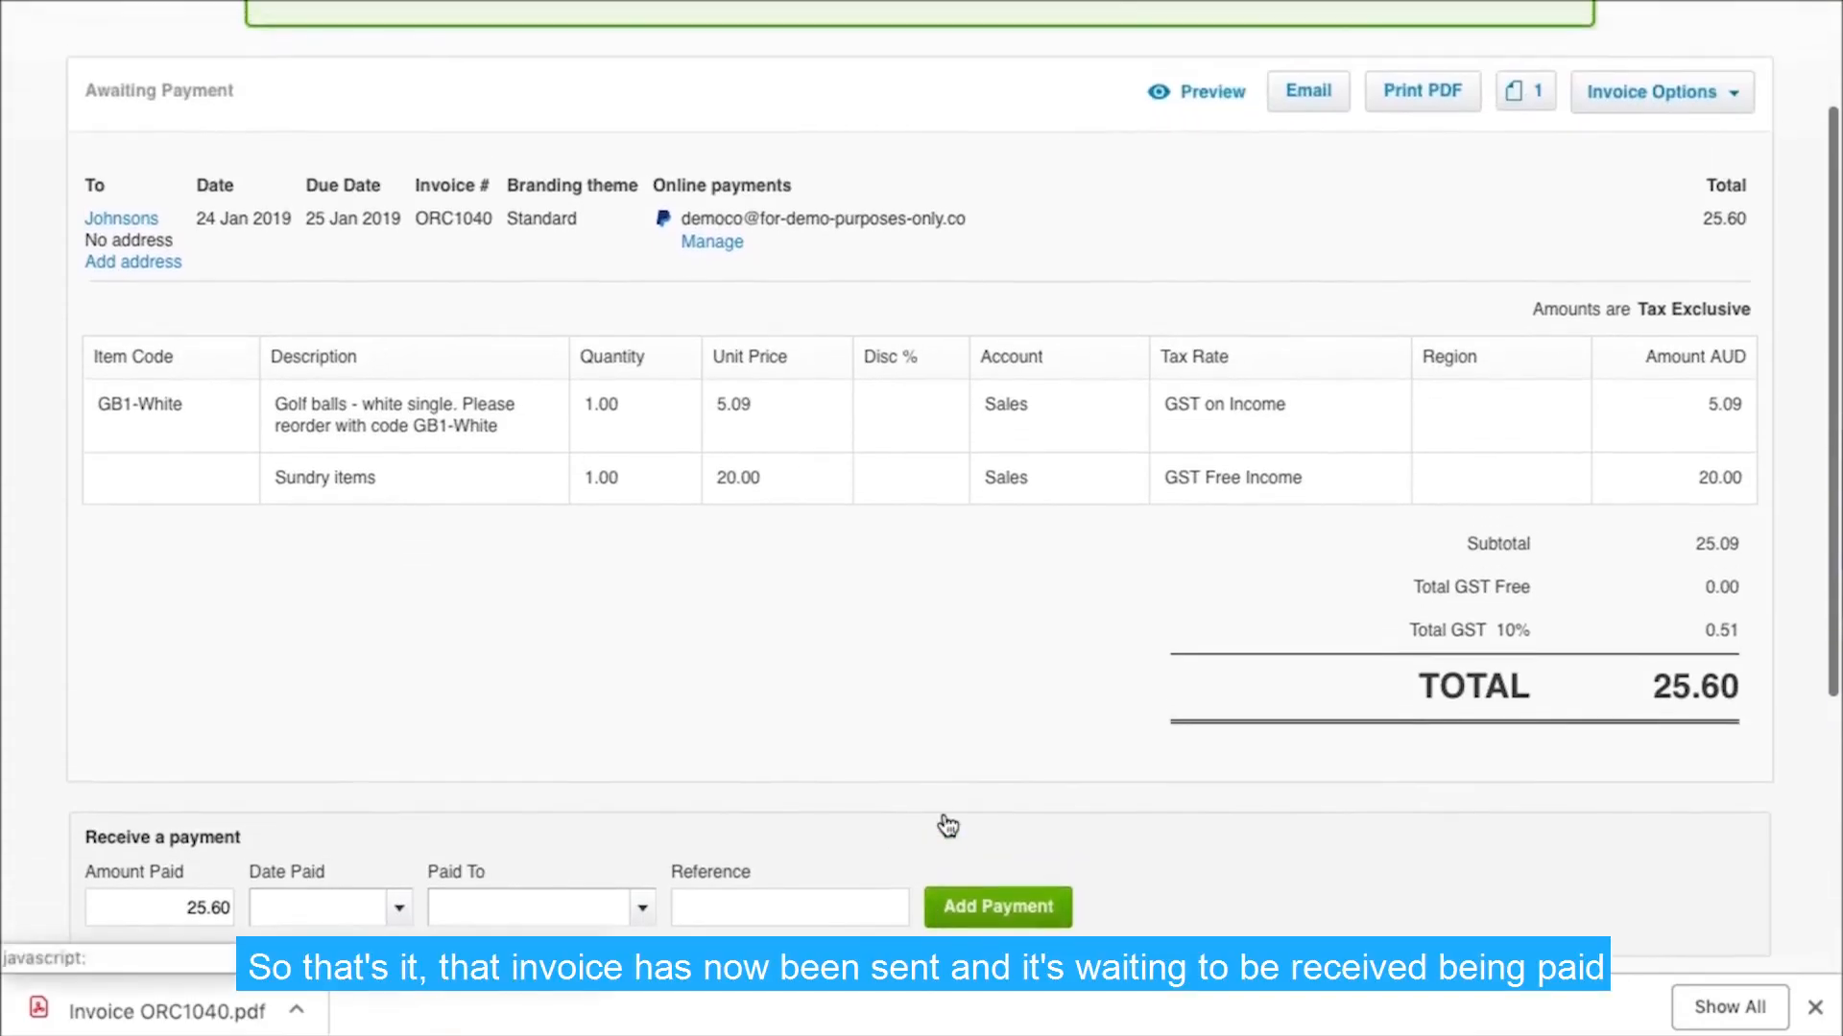
{"action": "scroll", "coordinate": [943, 813], "scroll_direction": "down", "scroll_amount": 1}
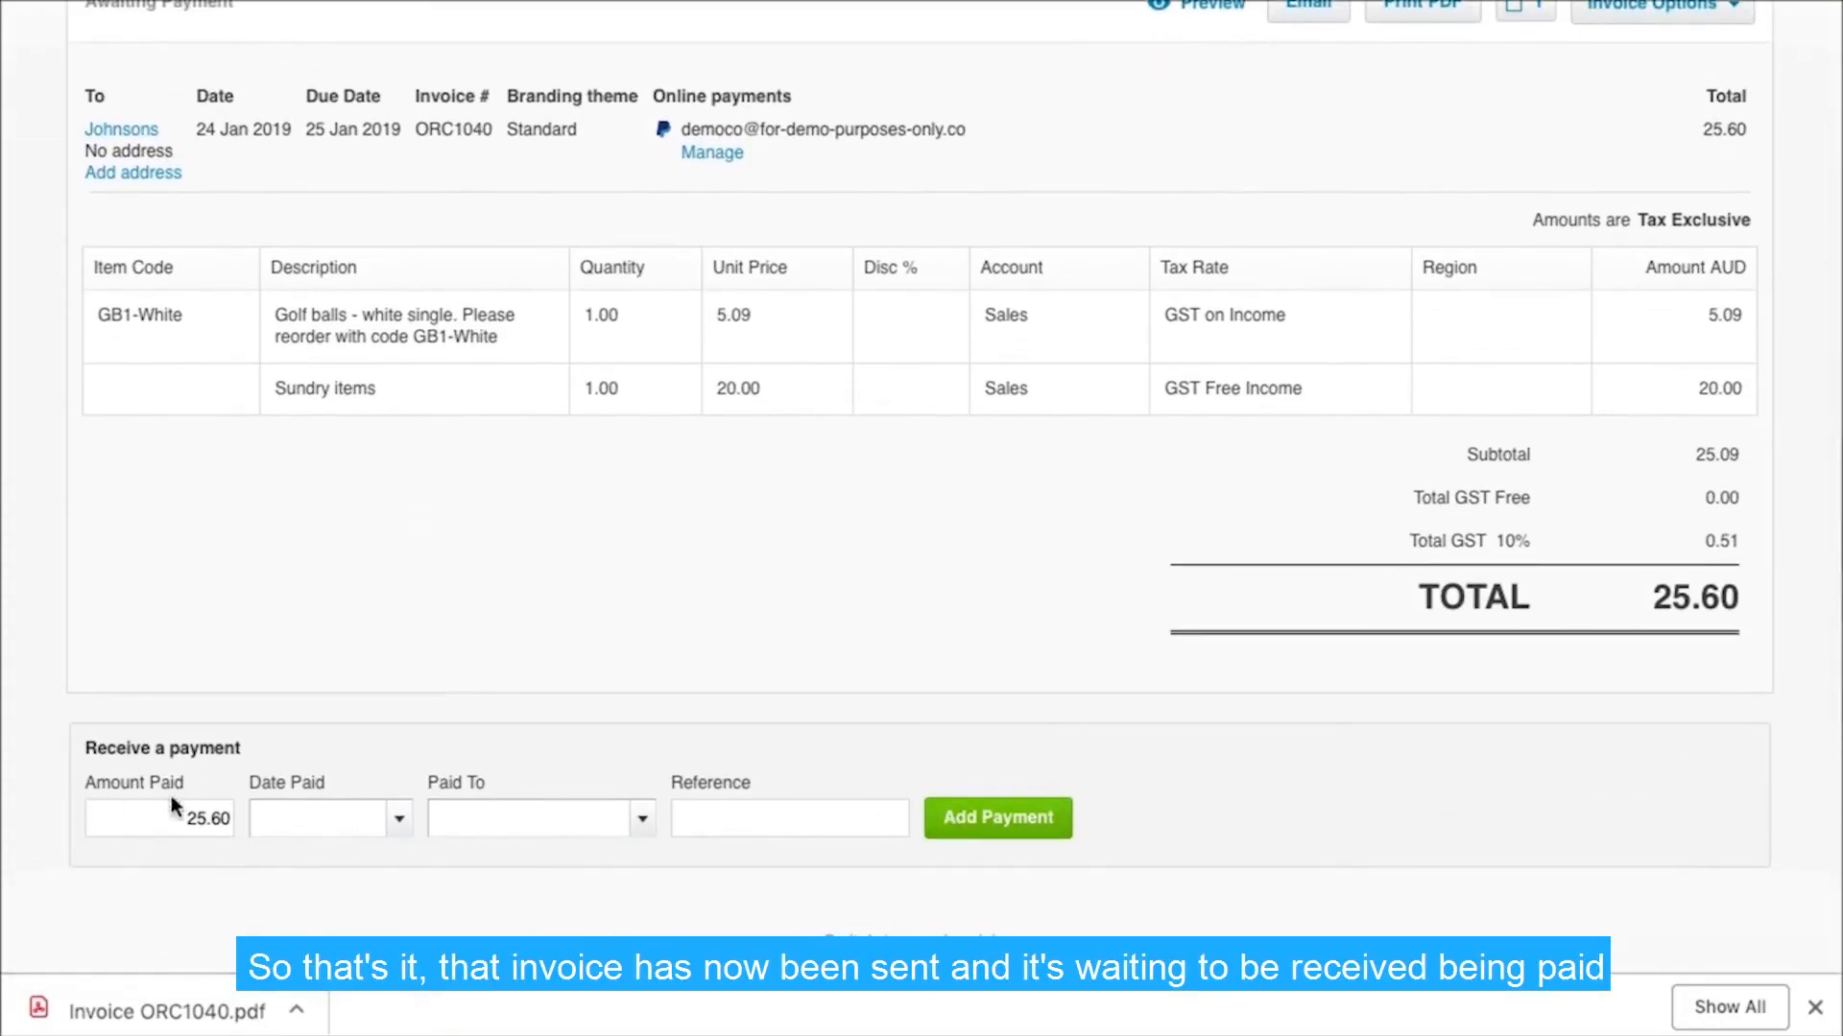
{"action": "scroll", "coordinate": [615, 554], "scroll_direction": "up", "scroll_amount": 5}
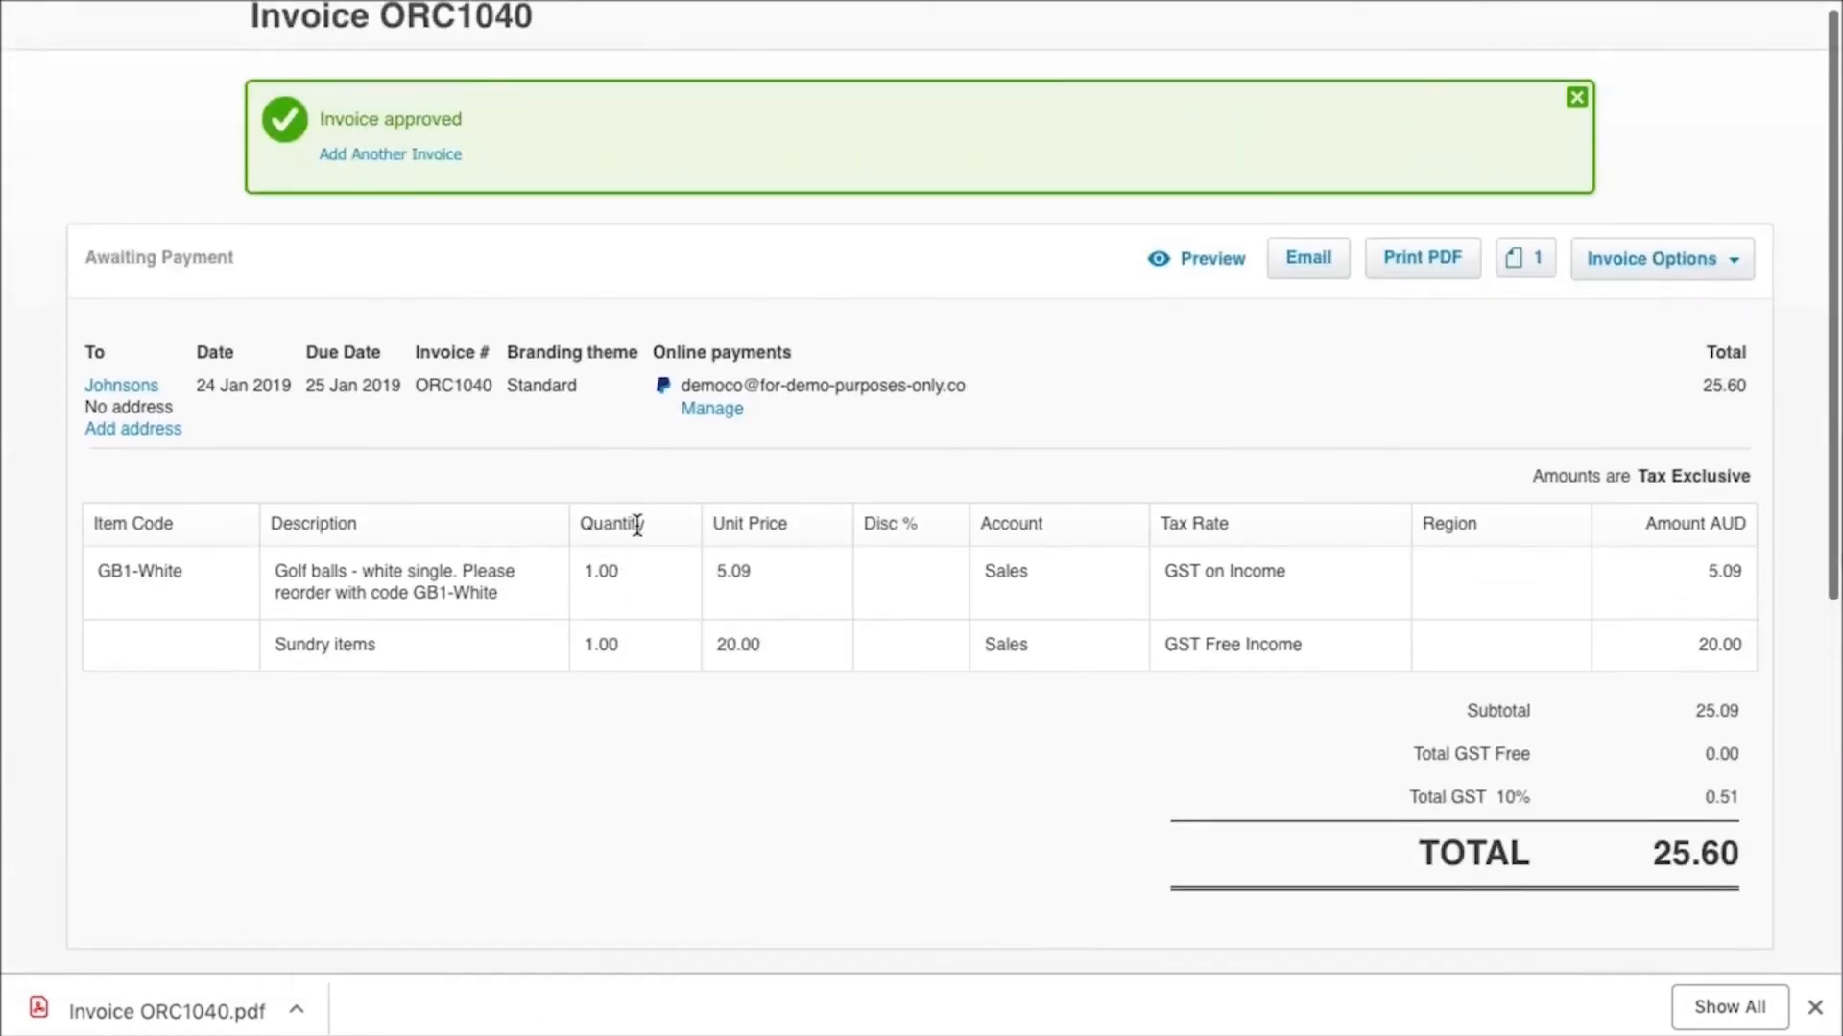
{"action": "left_click", "coordinate": [515, 50]}
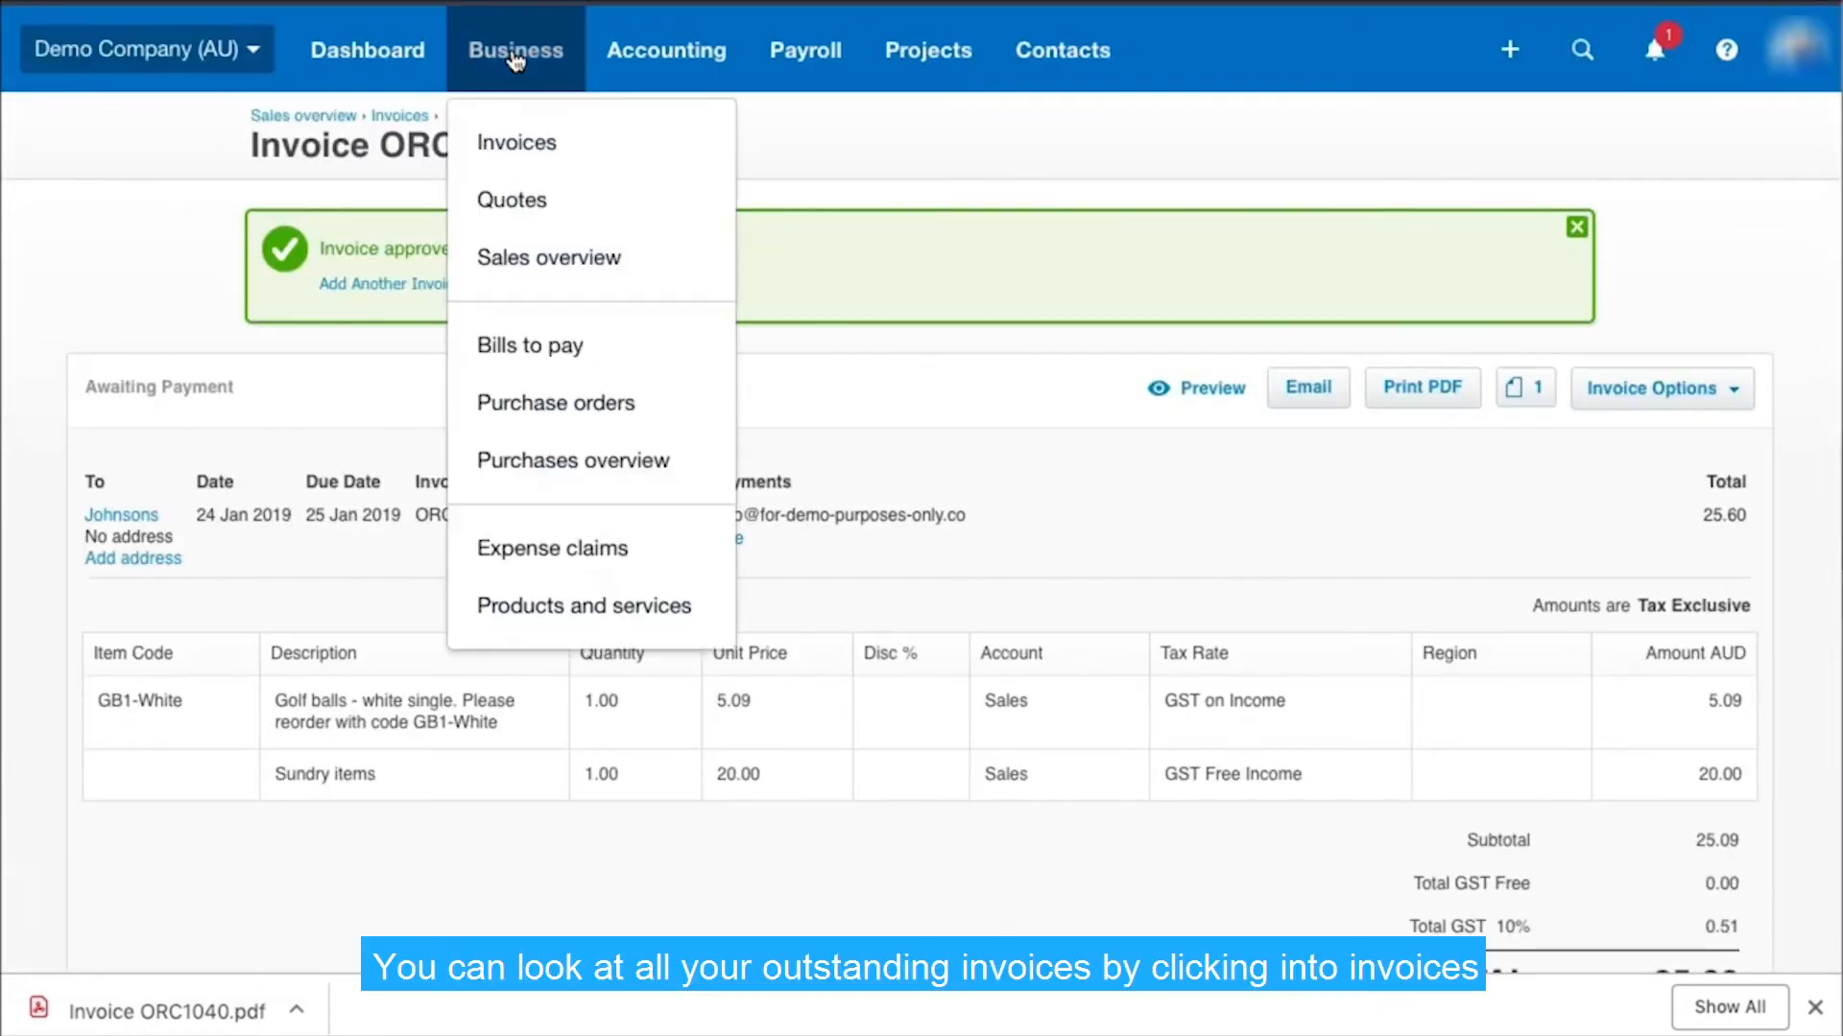
{"action": "left_click", "coordinate": [518, 141]}
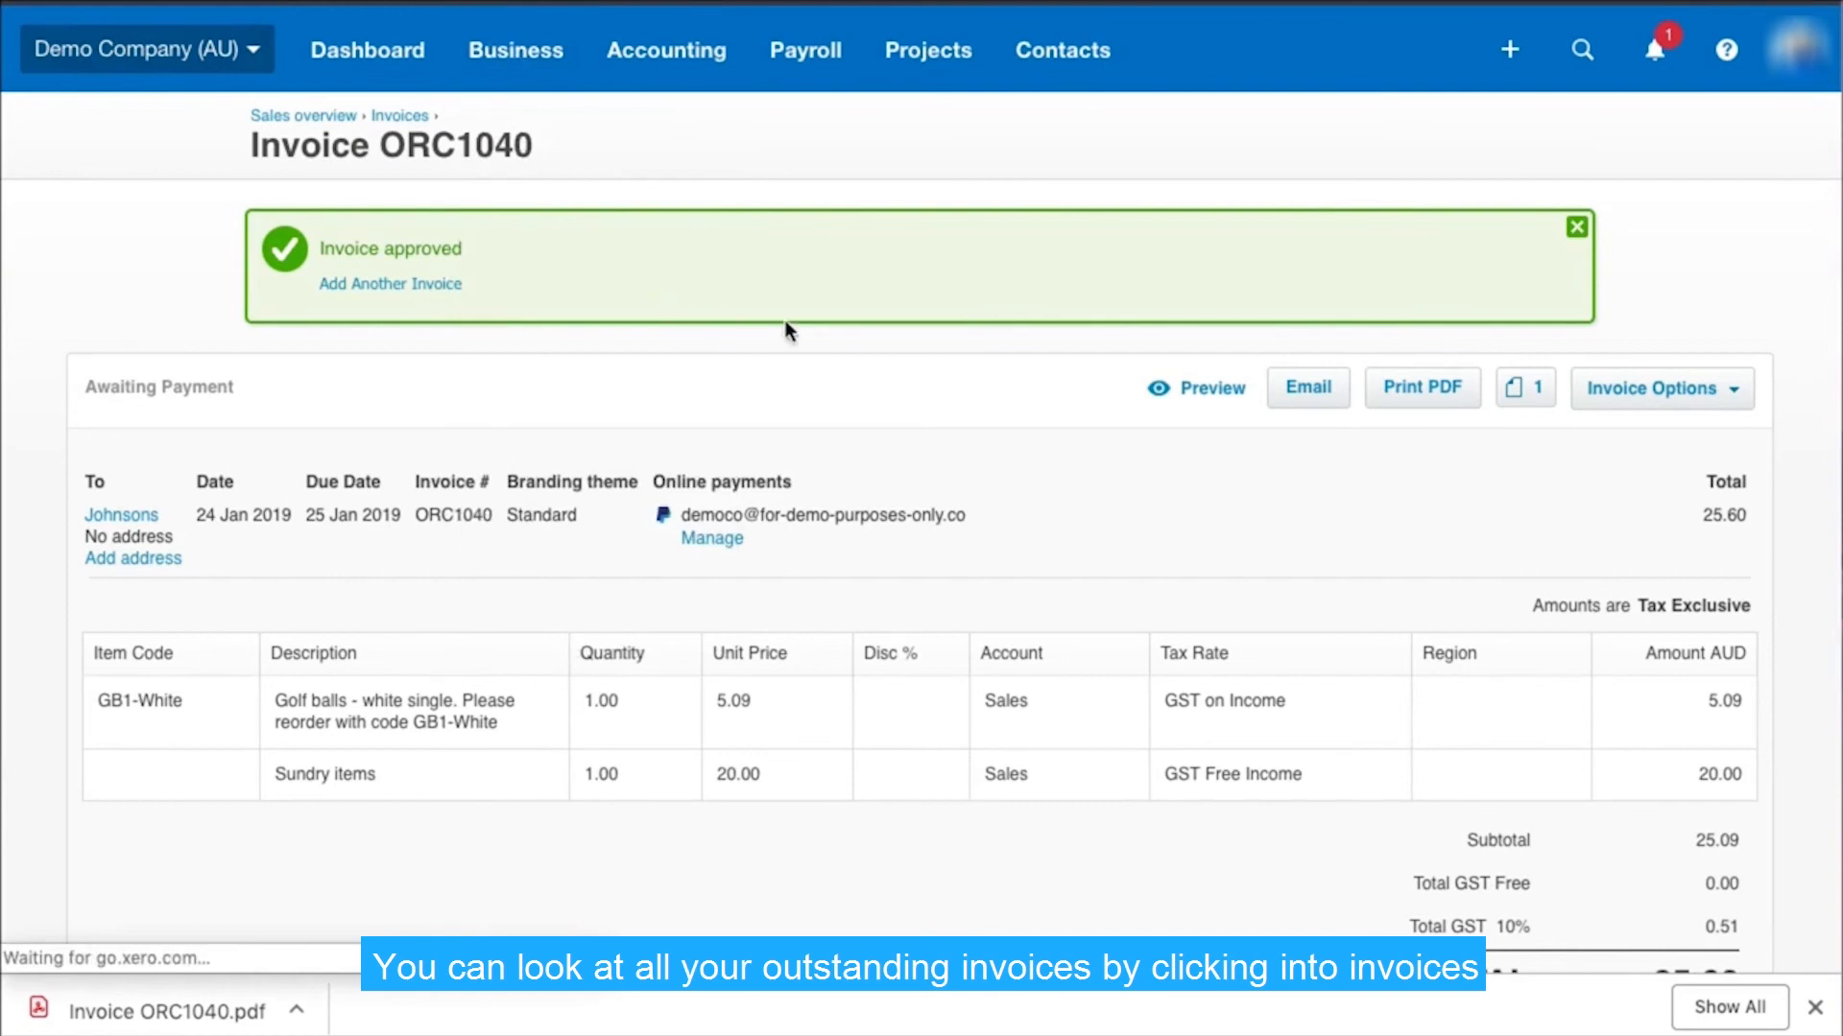